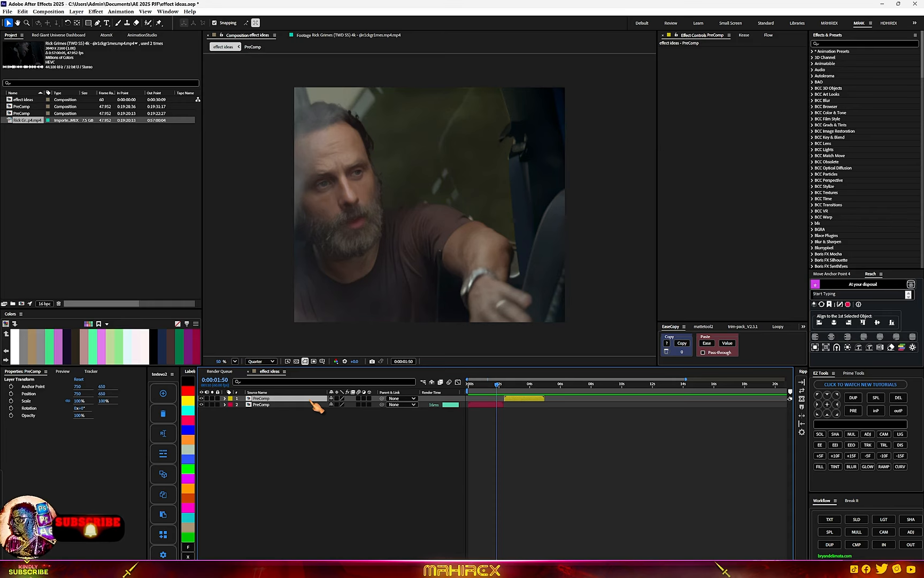
# Place the yellow PreComp layer below the red one, overlap its start with the red clip, and put the playhead at 0:00:01:28.
pyautogui.moveTo(317, 408); pyautogui.dragTo(331, 421)
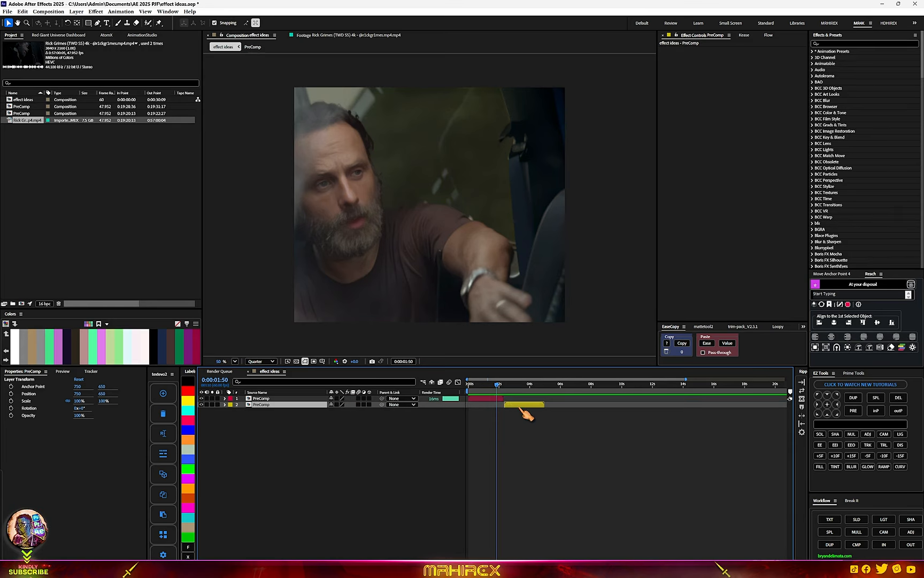
pyautogui.moveTo(518, 409); pyautogui.dragTo(508, 414)
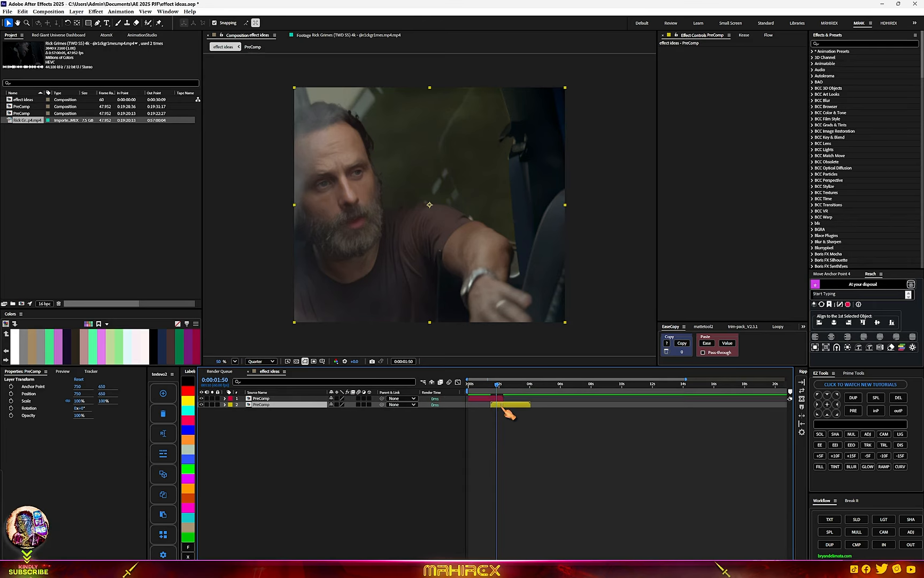
pyautogui.scroll(2, 472, 411)
pyautogui.moveTo(567, 386); pyautogui.dragTo(556, 408)
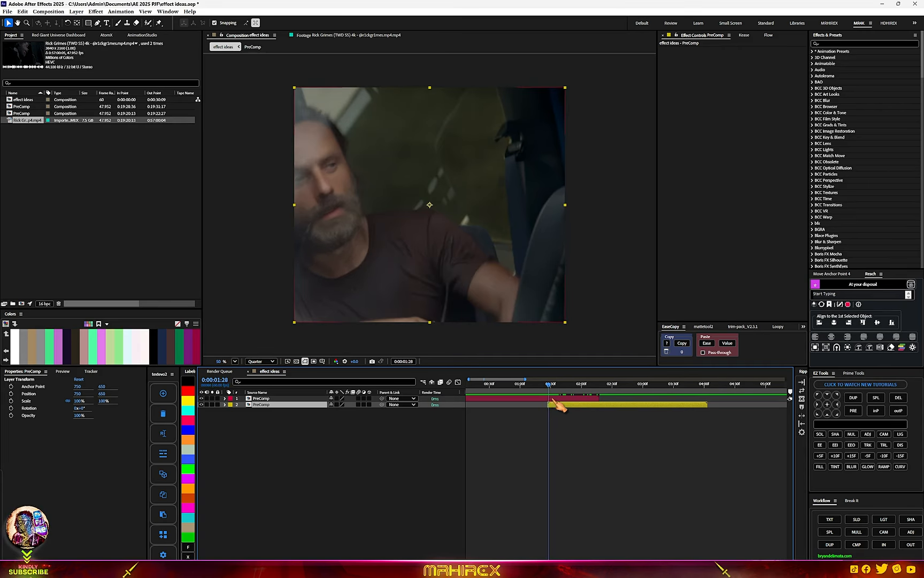
# Apply the SpiceMaster 3 effect to the red PreComp layer.
pyautogui.click(556, 399)
pyautogui.hotkey('ctrl', 'space')
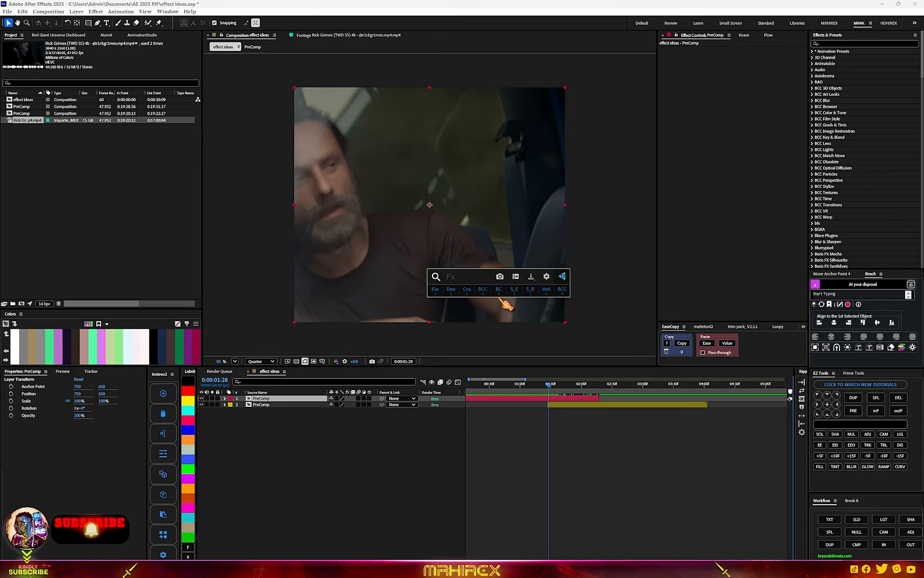
pyautogui.write('spi')
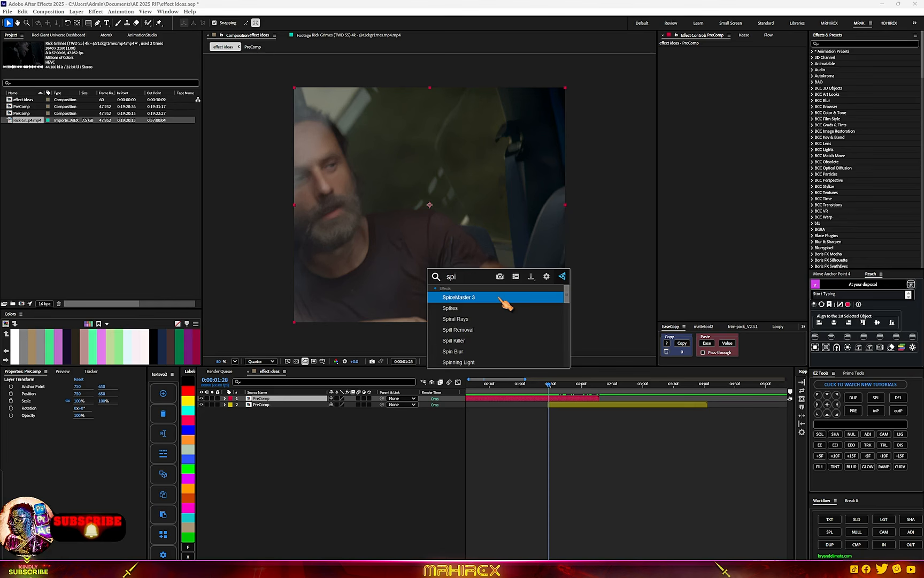
pyautogui.write('ce')
pyautogui.press('Return')
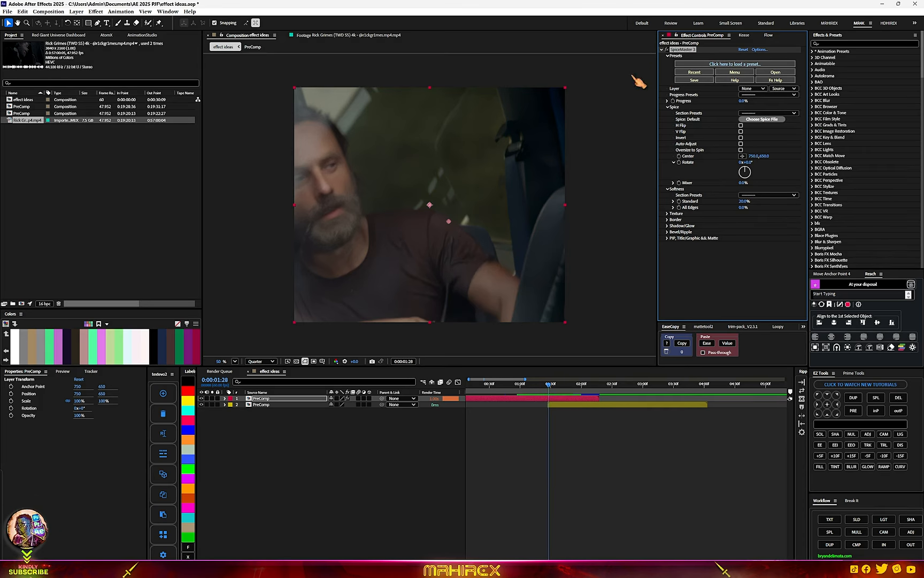
# Browse the SpiceMaster preset folders, including Mattes, Film Dissolves and Directional Dissolves, and open Cutting Edge.
pyautogui.click(723, 65)
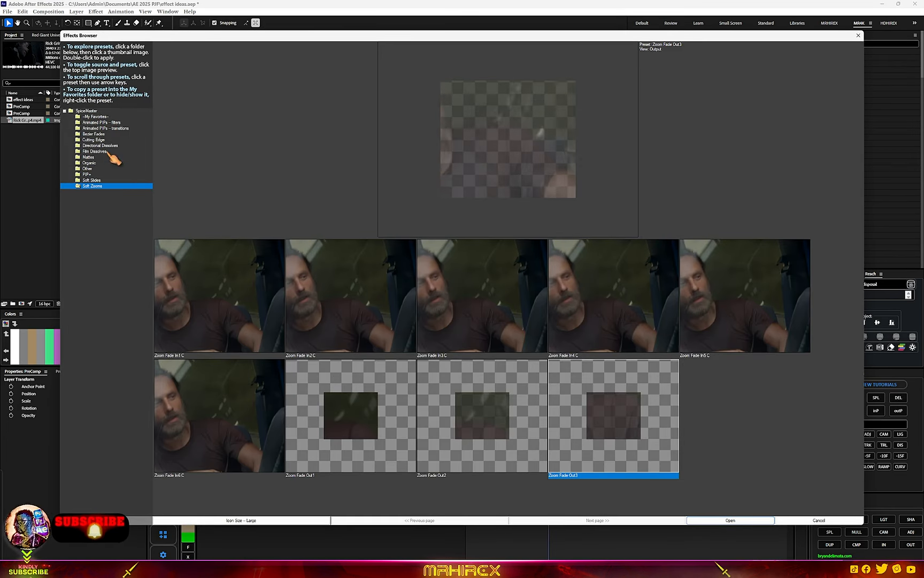
pyautogui.click(92, 129)
pyautogui.click(91, 140)
pyautogui.click(99, 158)
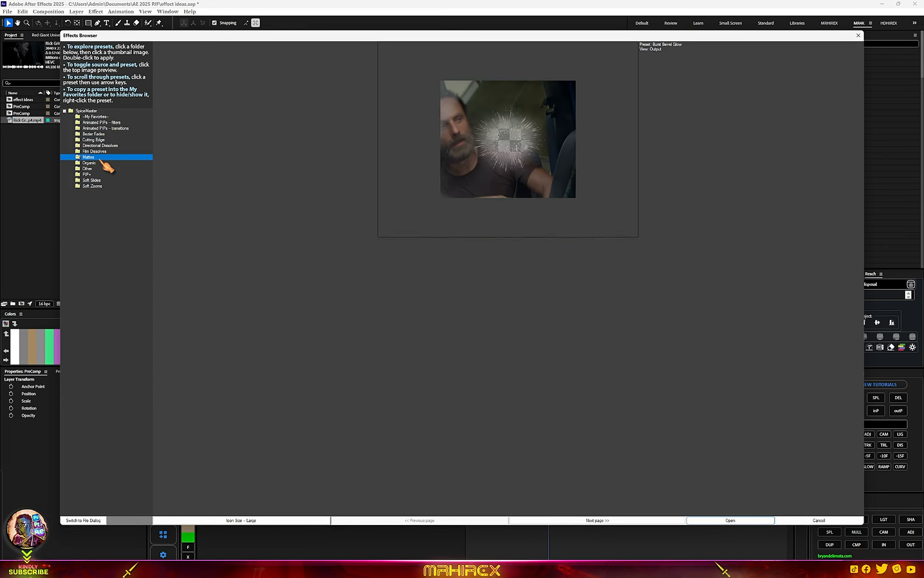
pyautogui.click(104, 163)
pyautogui.click(102, 151)
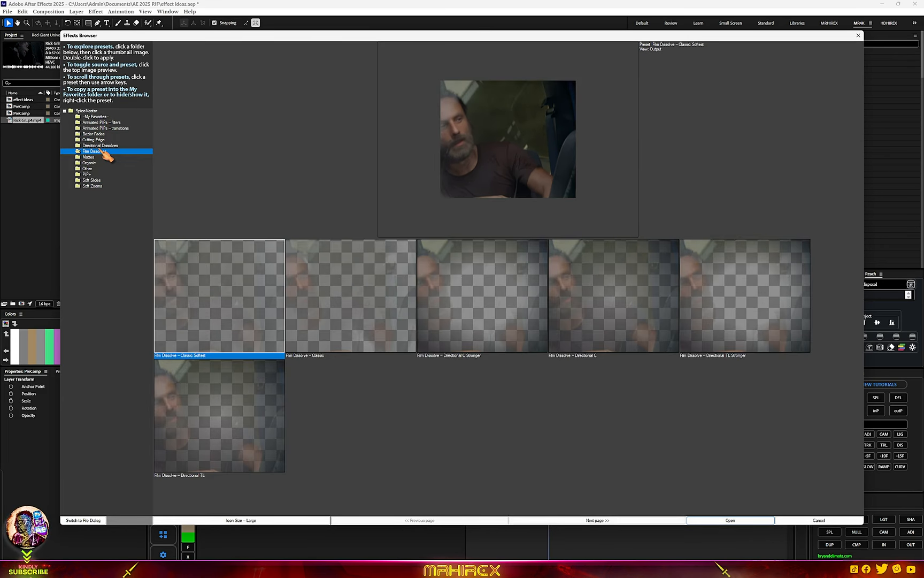
pyautogui.click(102, 146)
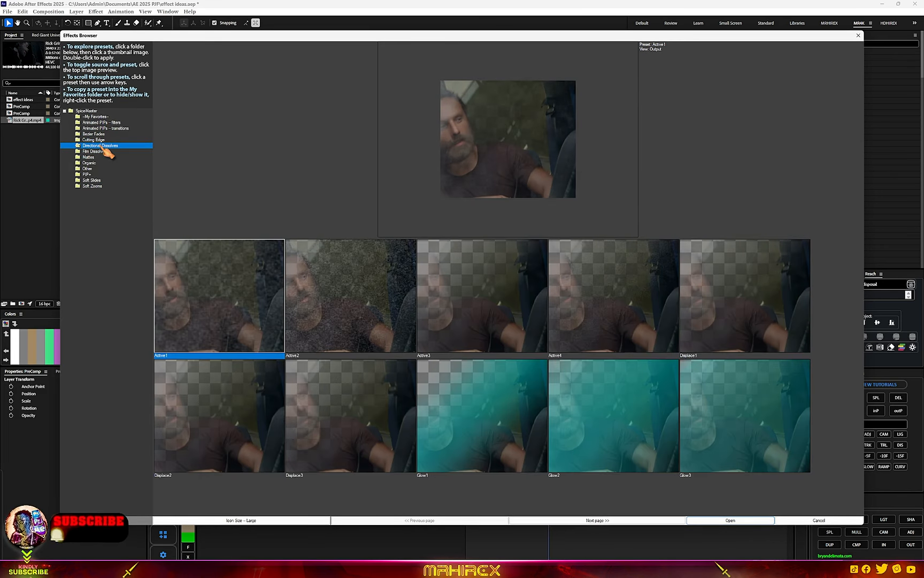
pyautogui.click(97, 140)
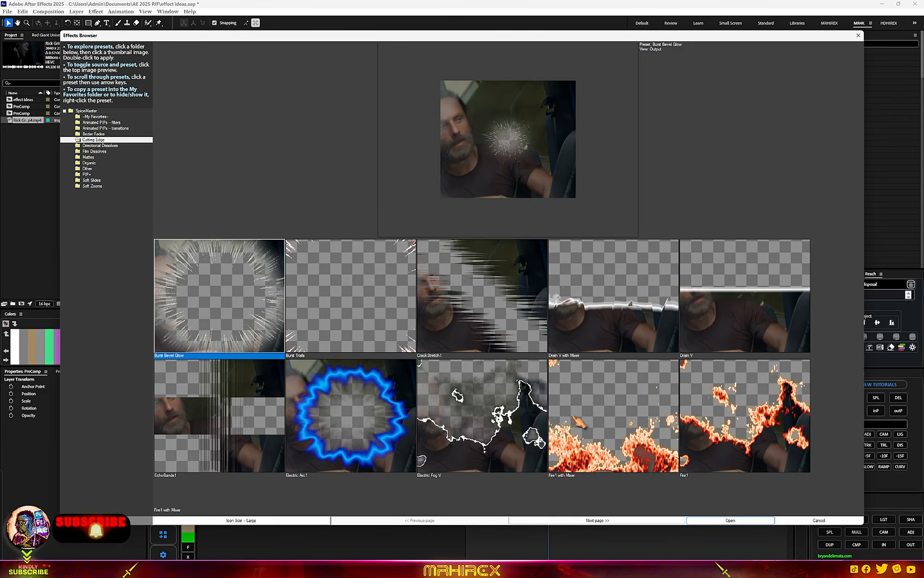
# Preview the Cutting Edge presets Fire1 with Mixer, Fire1, Drain V with Mixer, Drain V and Burst Bevel Glow.
pyautogui.click(589, 427)
pyautogui.click(756, 436)
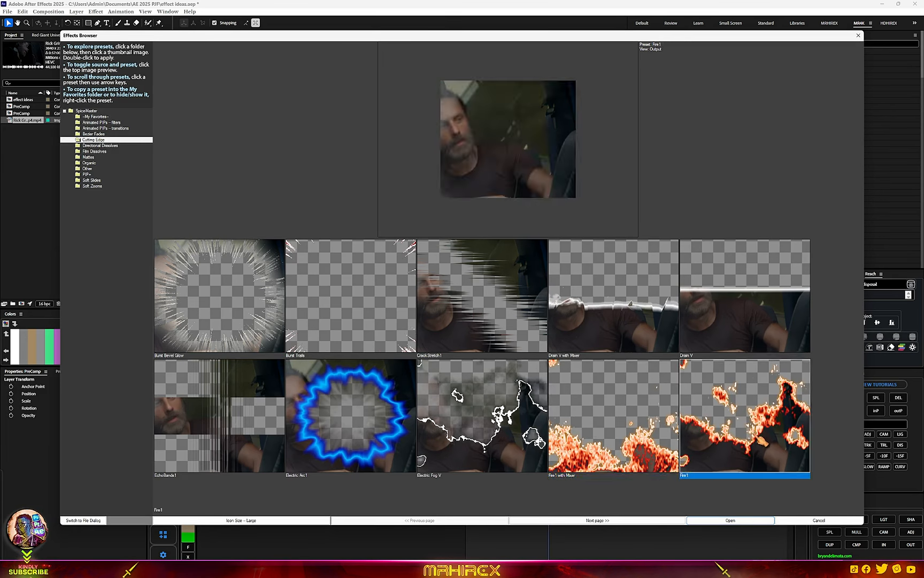
pyautogui.click(666, 325)
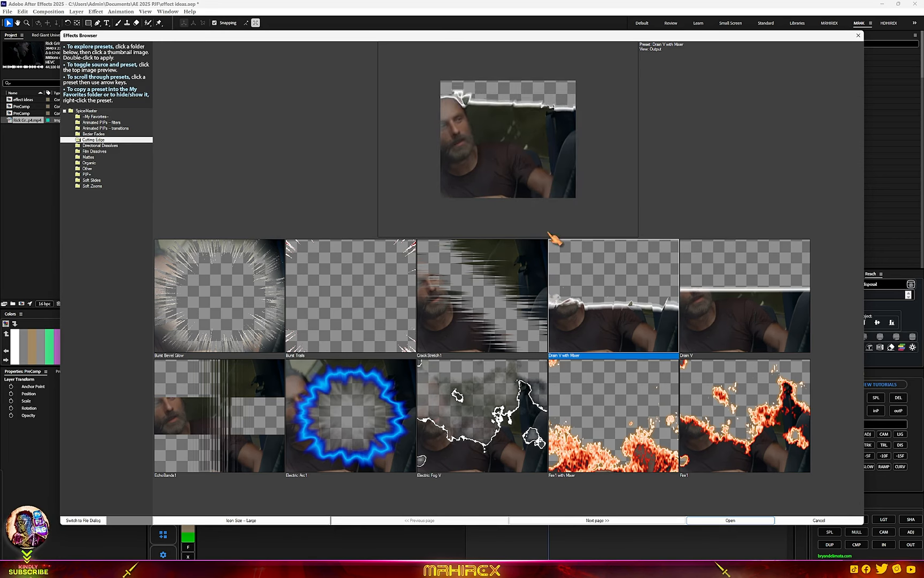
pyautogui.click(738, 302)
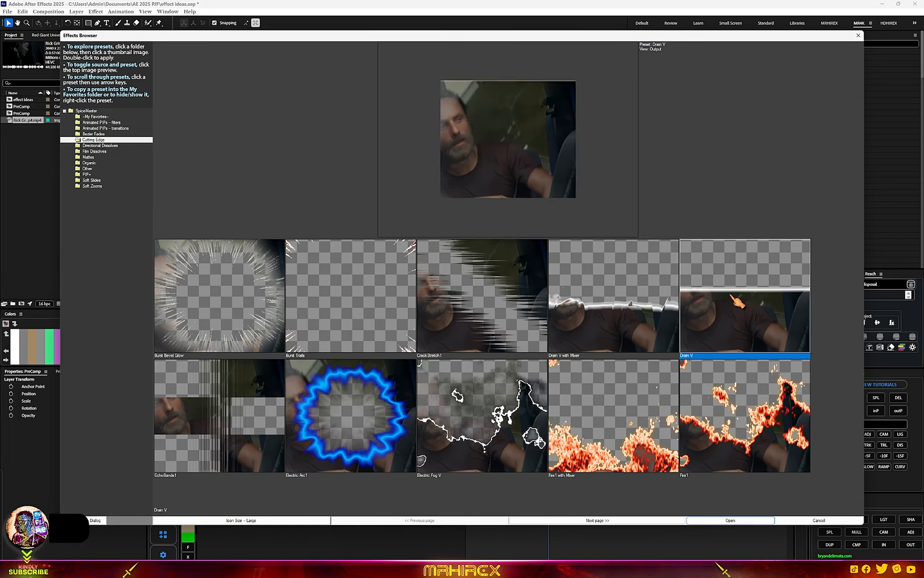
pyautogui.click(231, 319)
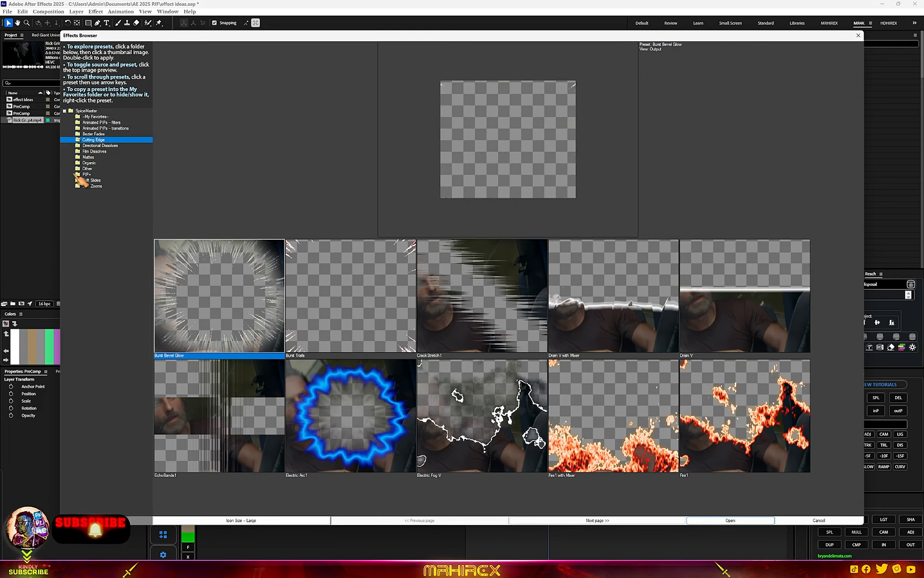
# Preview Iris Alive1, Iris Rip1 and Fog Shadow2 among the further Cutting Edge presets, and apply Fire2.
pyautogui.click(601, 523)
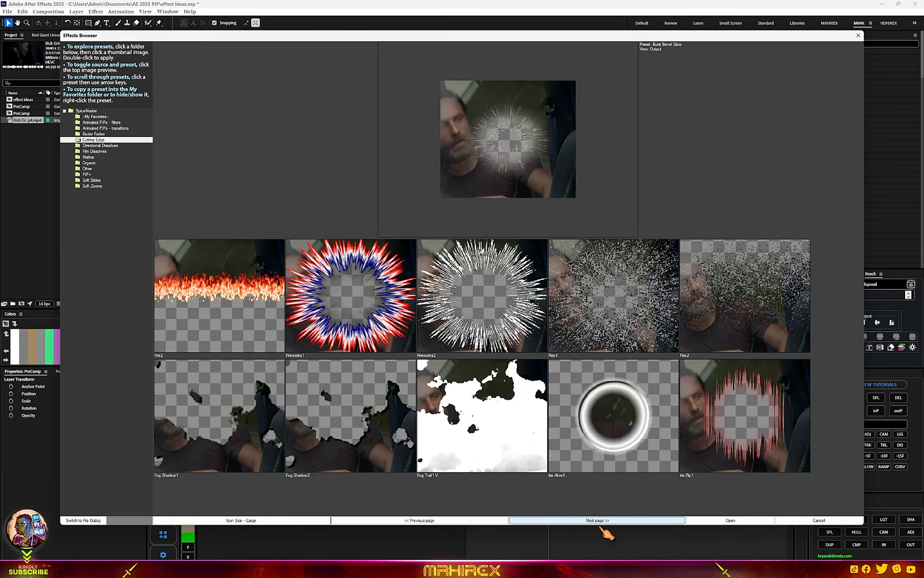
pyautogui.click(612, 445)
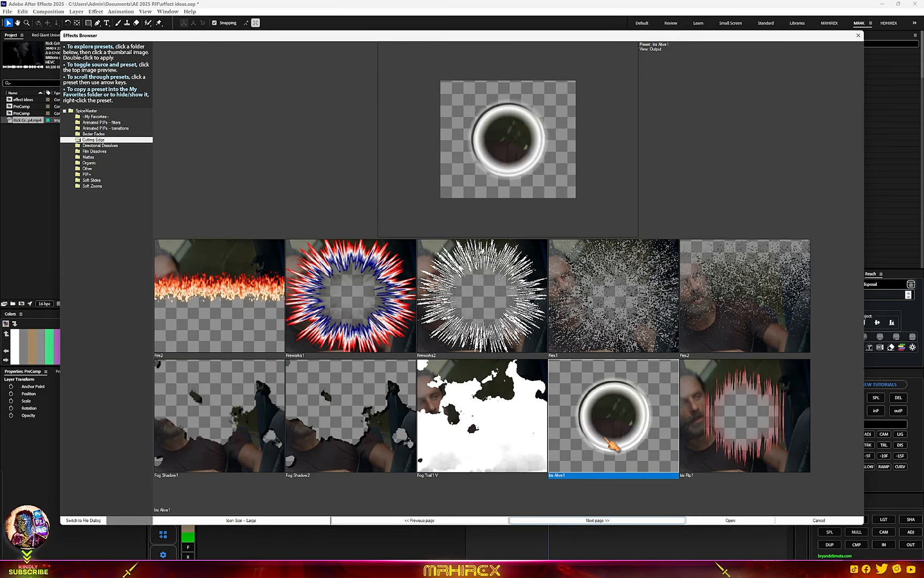
pyautogui.click(739, 431)
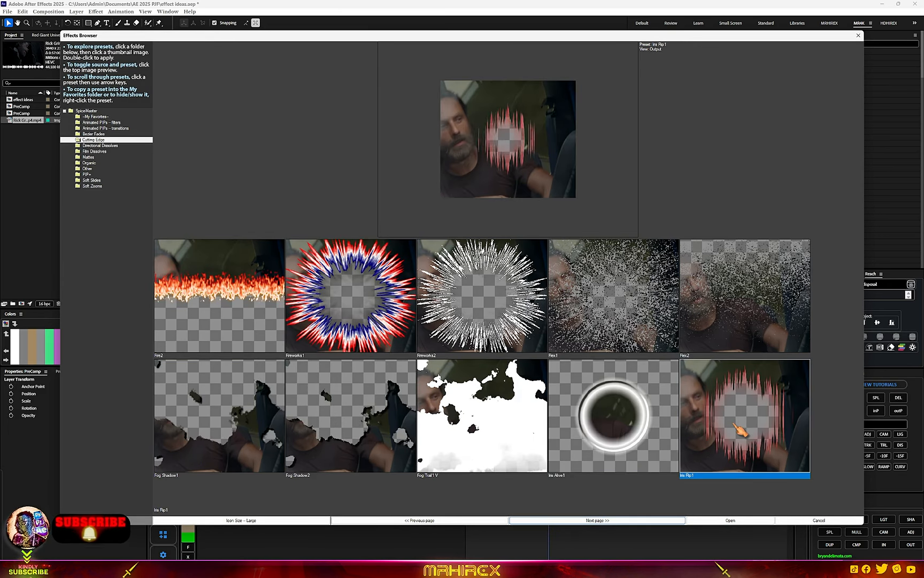
pyautogui.click(376, 425)
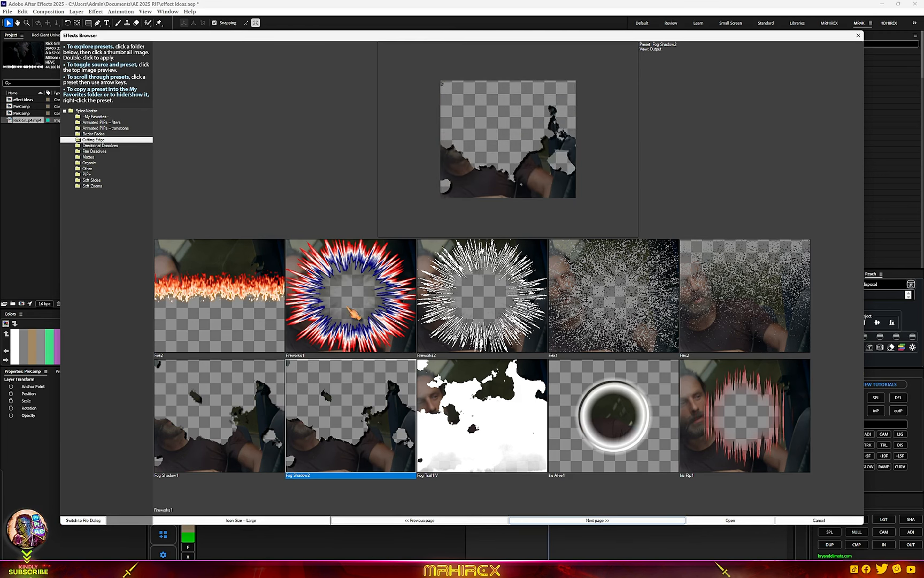
pyautogui.click(268, 284)
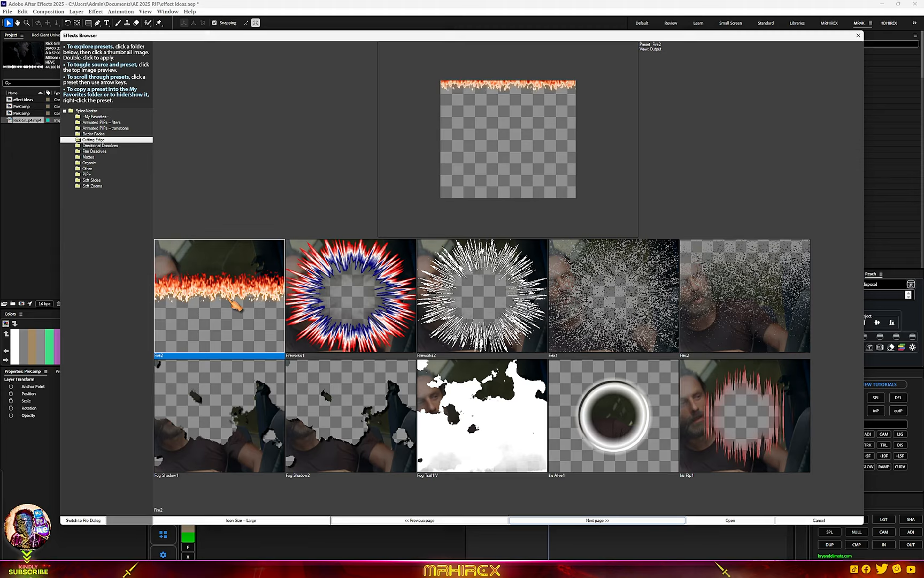
pyautogui.doubleClick(235, 306)
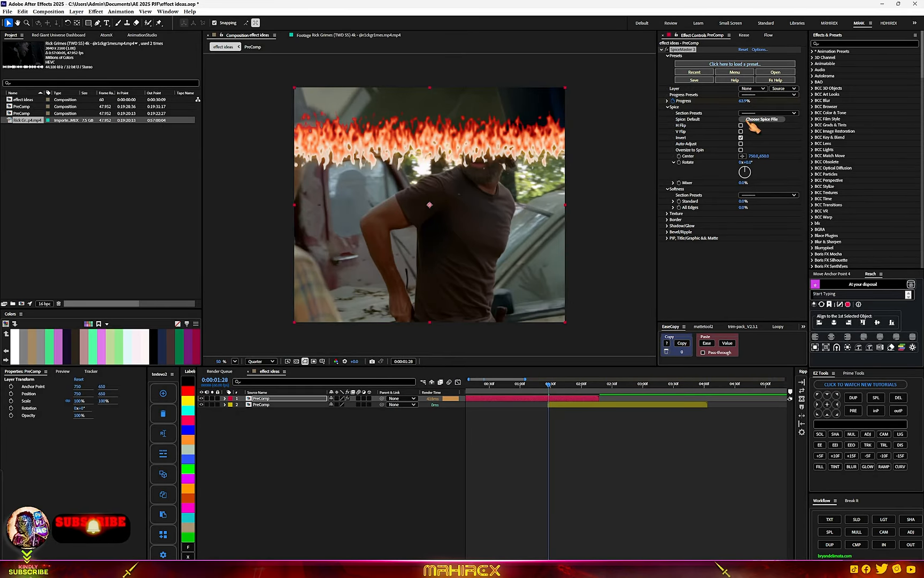
# Keyframe the SpiceMaster Progress from 0% at 0:00:01:28 to 100% at 0:00:02:18, where the red clip ends.
pyautogui.moveTo(744, 100); pyautogui.dragTo(598, 122)
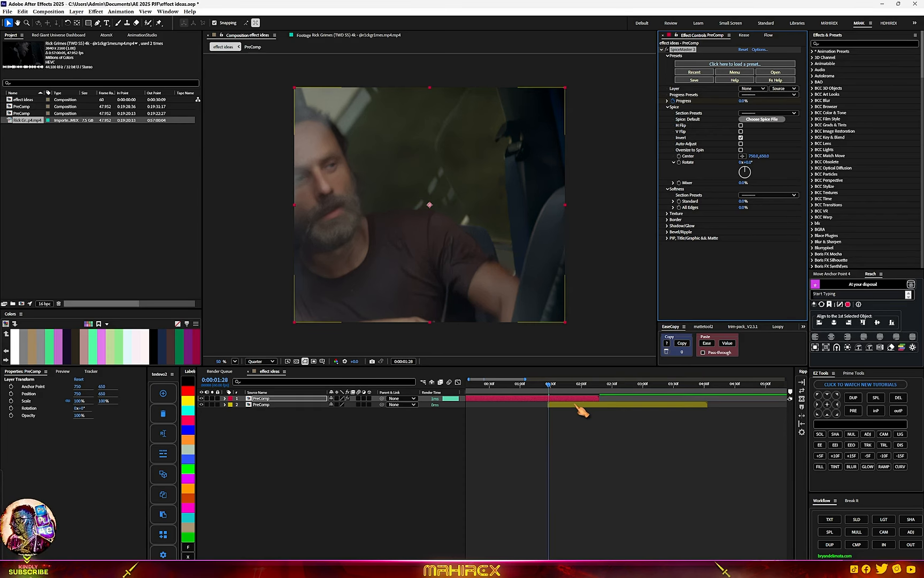
pyautogui.press('u')
pyautogui.moveTo(552, 391); pyautogui.dragTo(601, 397)
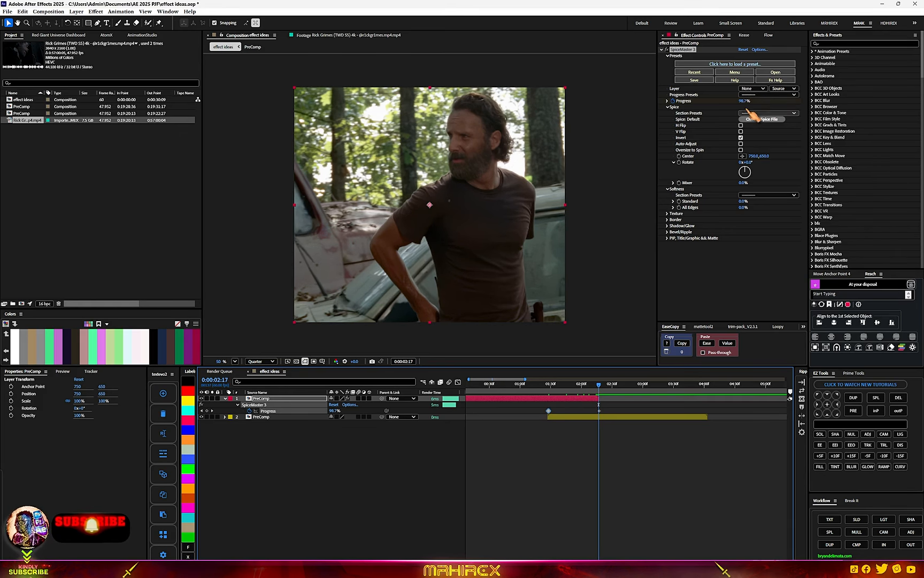
pyautogui.press('pagedown')
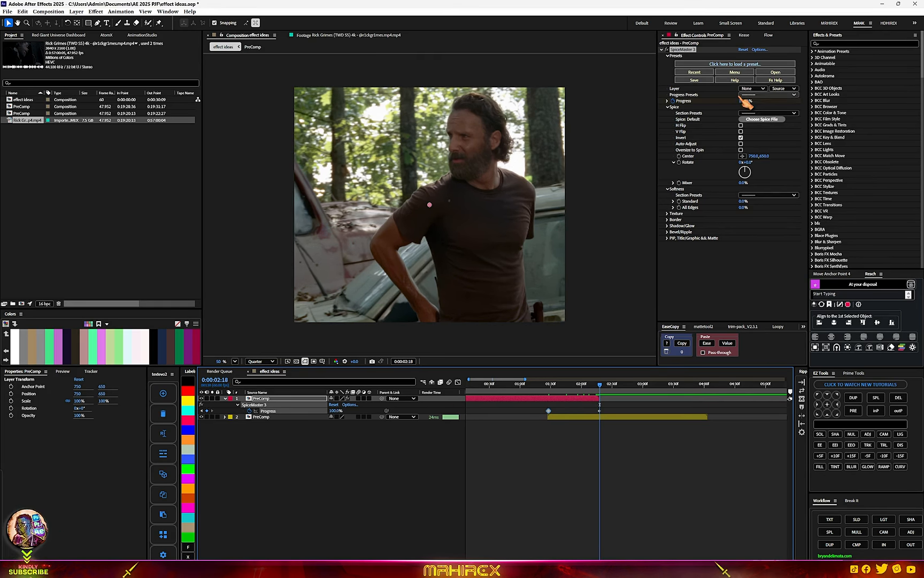
pyautogui.moveTo(745, 101); pyautogui.dragTo(789, 106)
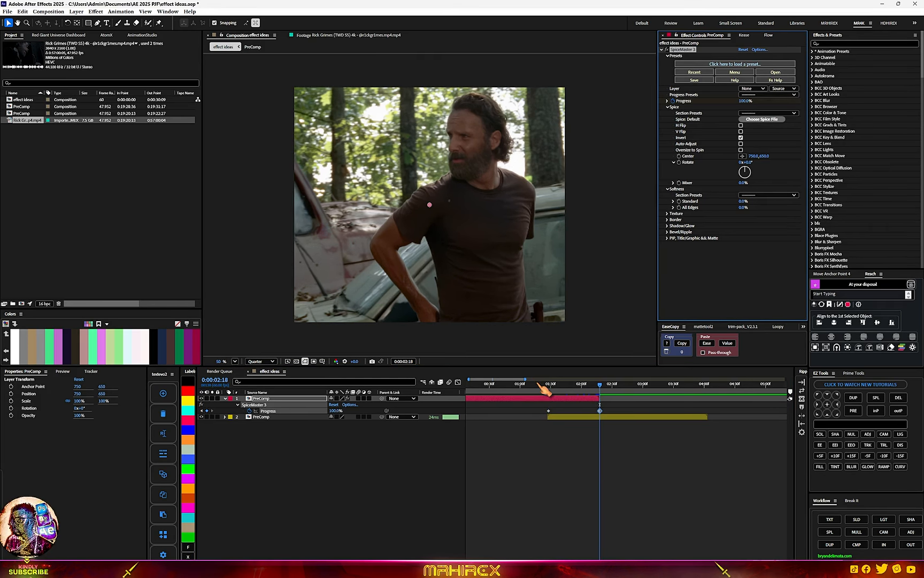
# Play back the fire transition from just before the overlap.
pyautogui.moveTo(538, 384); pyautogui.dragTo(551, 415)
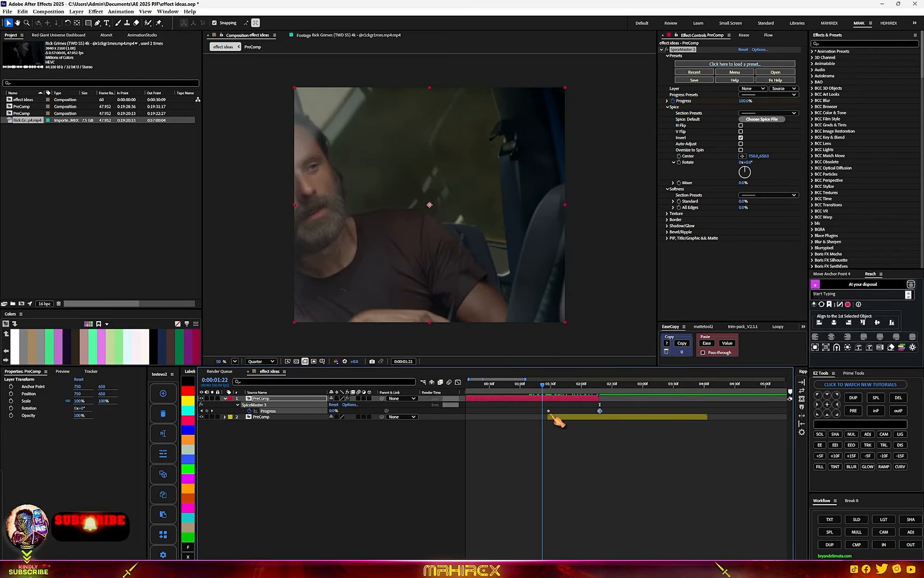
pyautogui.press('space')
pyautogui.press('space')
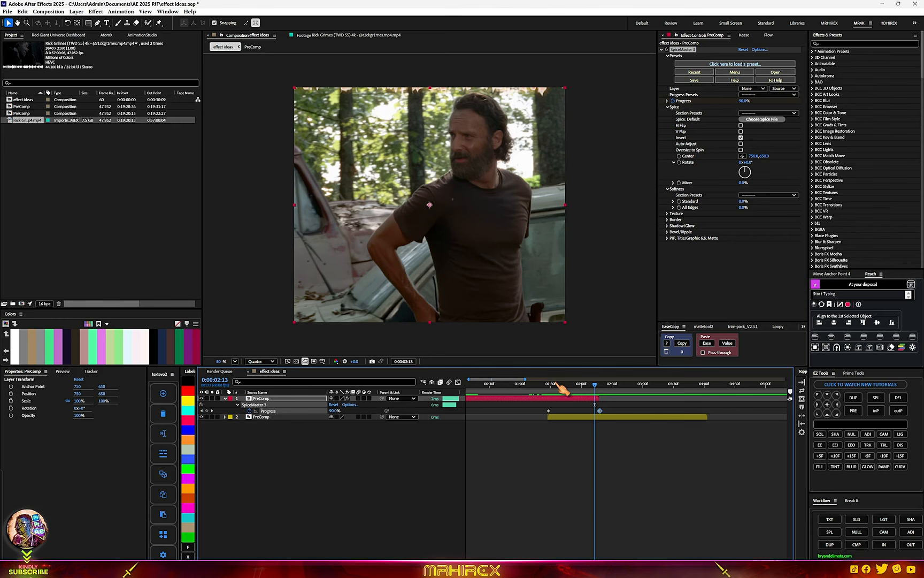
# Turn off Invert in the SpiceMaster effect to reverse the fire's direction, and play back the transition.
pyautogui.moveTo(547, 385); pyautogui.dragTo(571, 395)
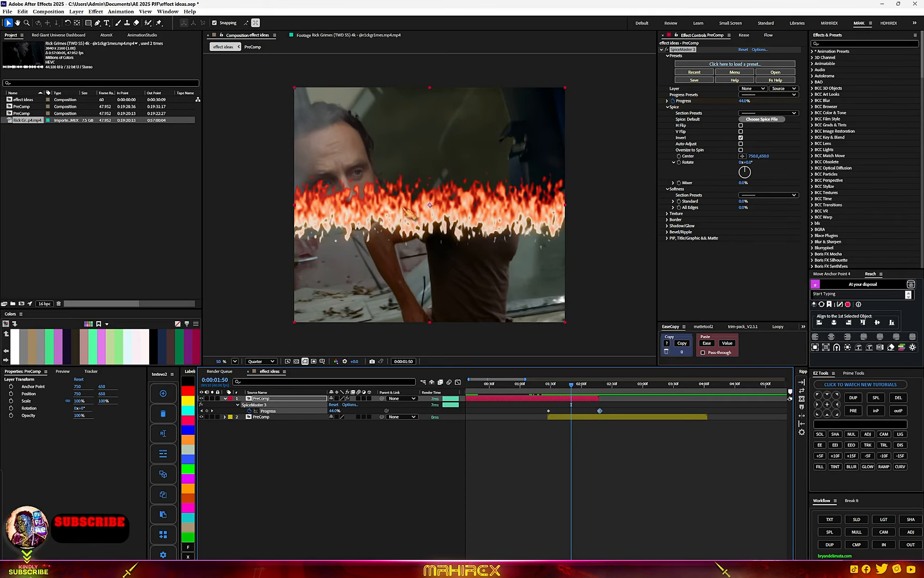
pyautogui.click(741, 138)
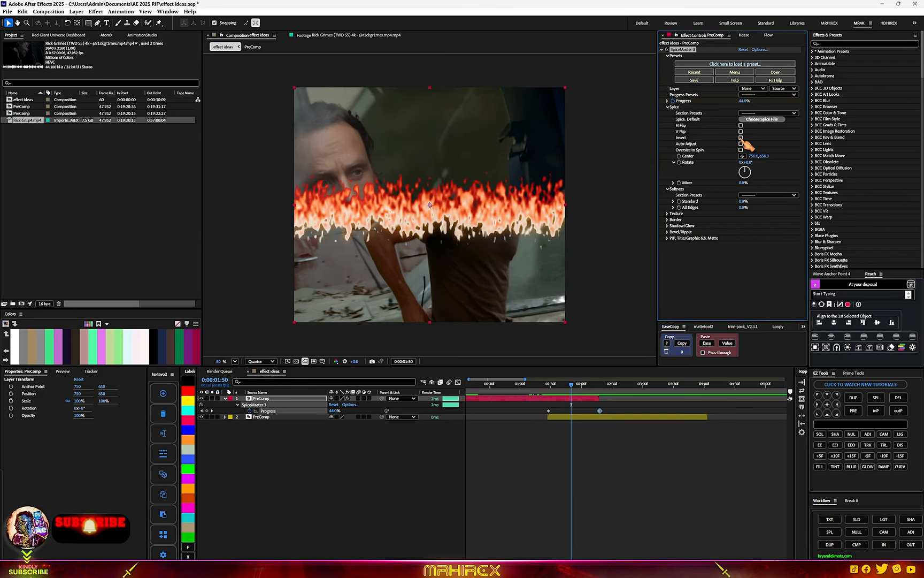
pyautogui.click(542, 391)
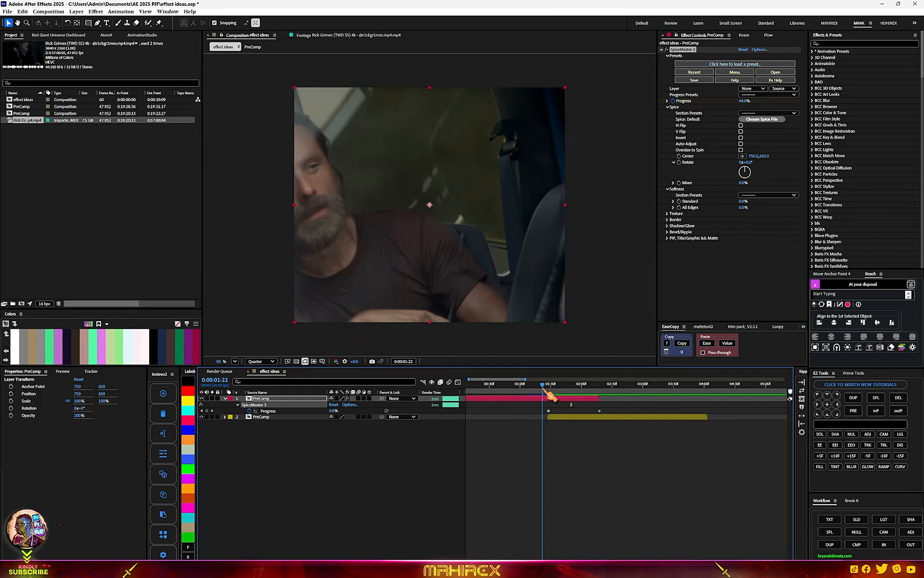
pyautogui.press('space')
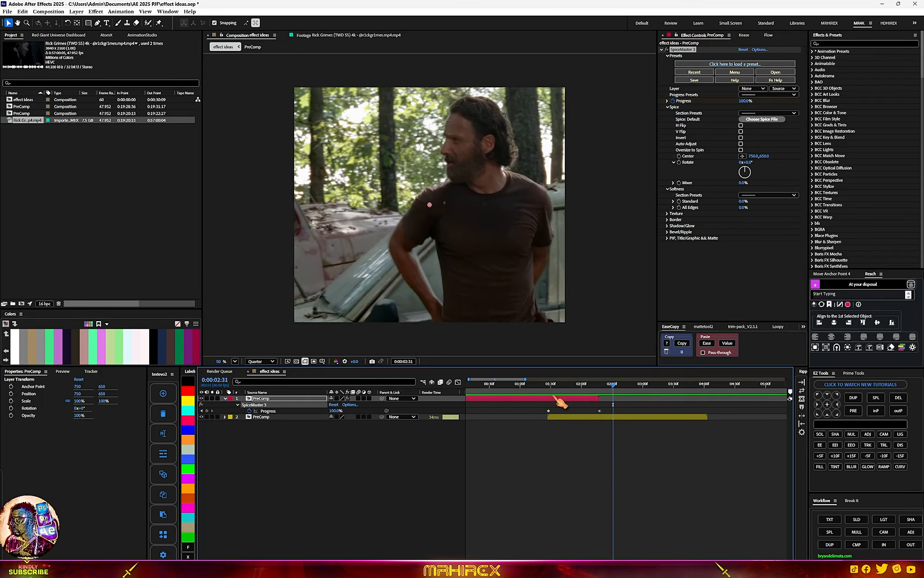
pyautogui.click(545, 391)
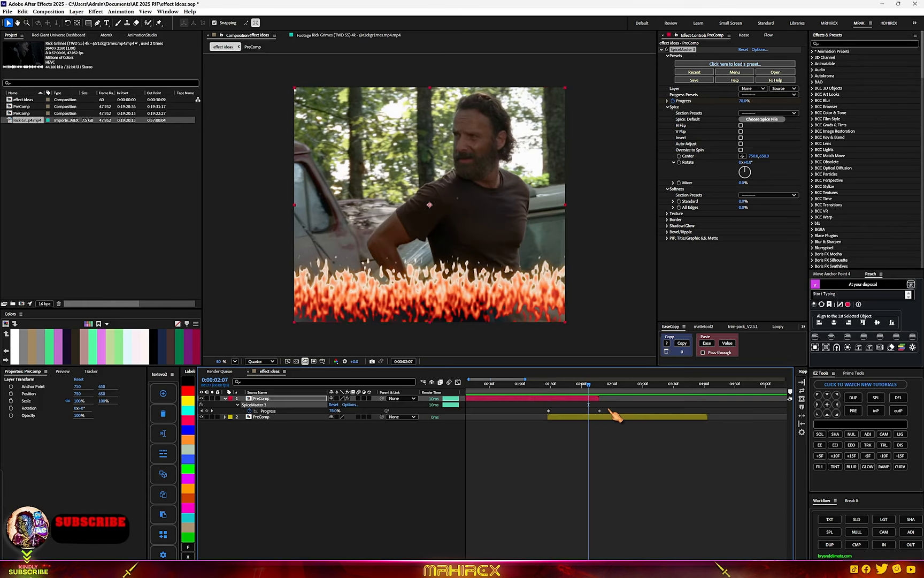
# Apply Easy Ease to both Progress keyframes on the red PreComp layer.
pyautogui.moveTo(608, 408); pyautogui.dragTo(526, 420)
pyautogui.press('F9')
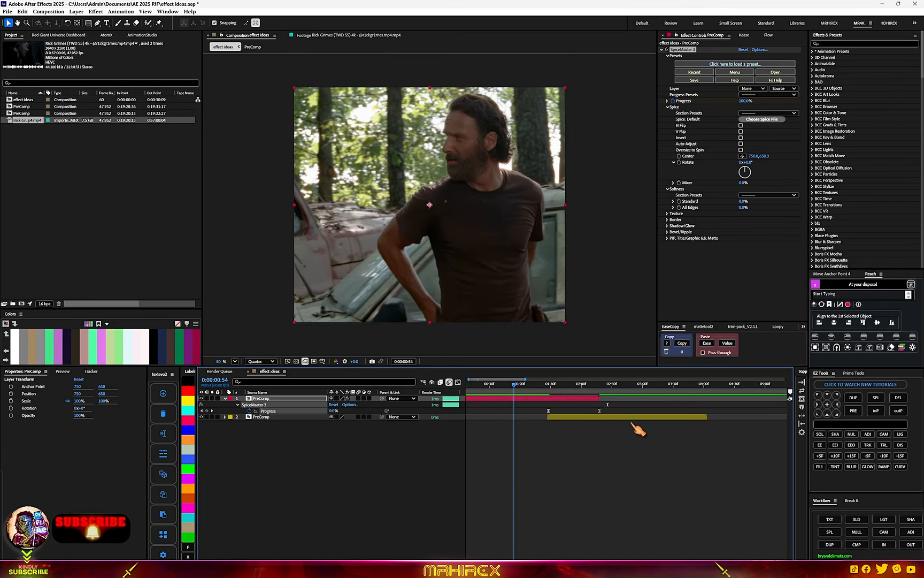
pyautogui.moveTo(632, 424); pyautogui.dragTo(631, 425)
# Move the playhead to the middle of the transition and load the Iris Alive1 preset into the SpiceMaster effect.
pyautogui.moveTo(562, 395); pyautogui.dragTo(581, 401)
pyautogui.click(738, 63)
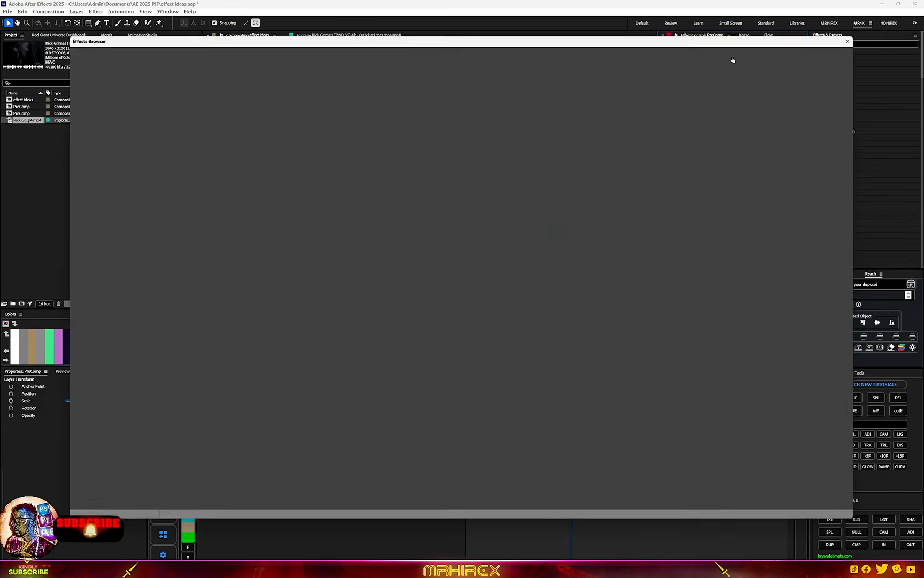
pyautogui.doubleClick(596, 425)
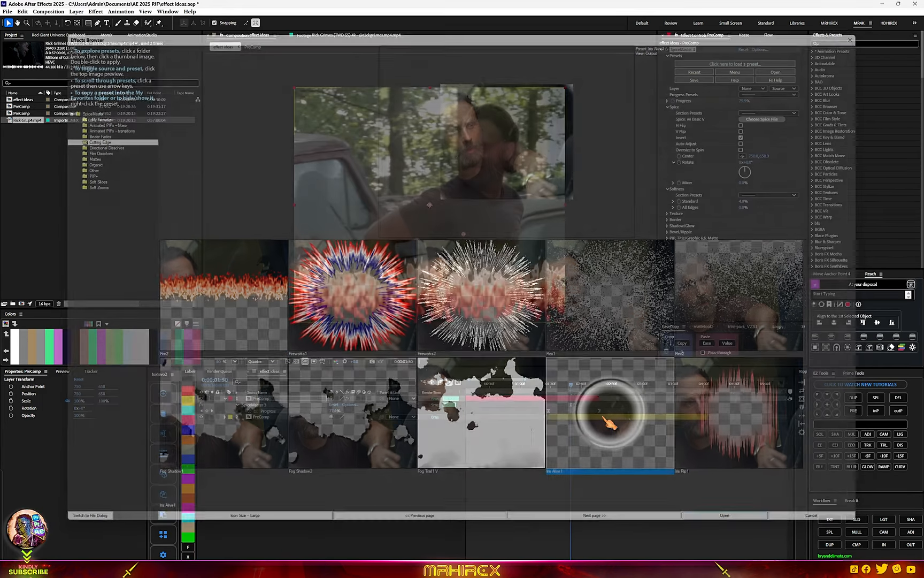
# Restart the SpiceMaster Progress animation with a 0% keyframe at 0:00:01:27, where the yellow PreComp layer begins.
pyautogui.moveTo(559, 396)
pyautogui.mouseDown()
pyautogui.moveTo(544, 397)
pyautogui.moveTo(578, 395)
pyautogui.moveTo(556, 400)
pyautogui.mouseUp()
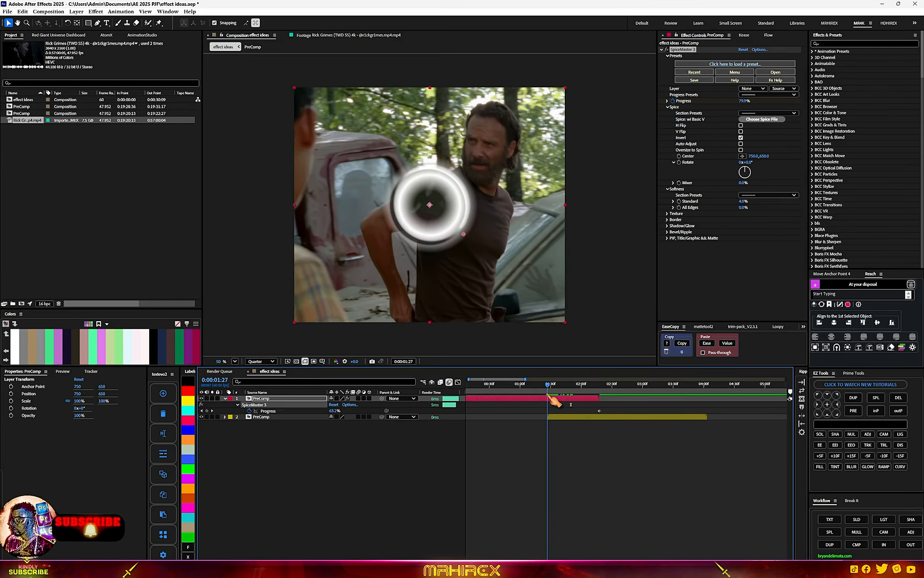
pyautogui.click(547, 399)
pyautogui.scroll(3, 547, 404)
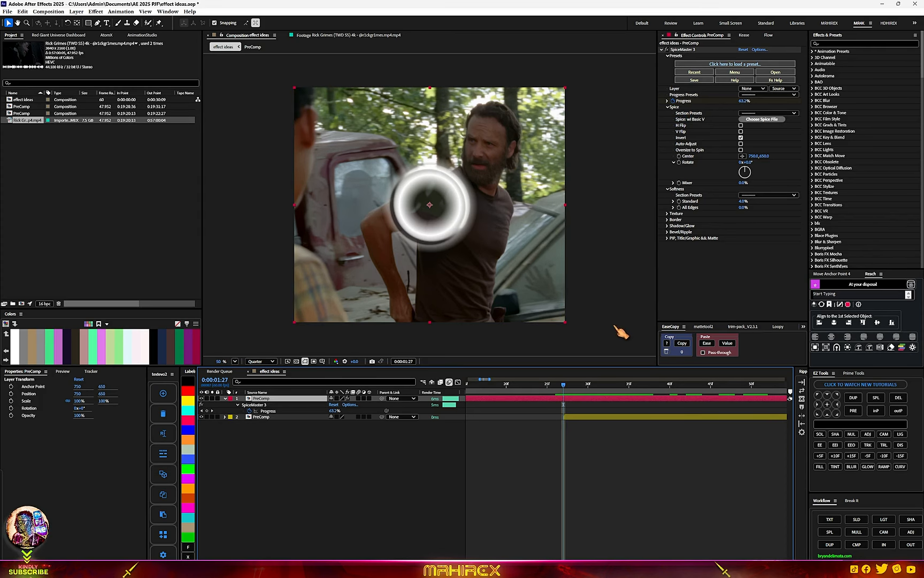
pyautogui.press('u')
pyautogui.press('u')
pyautogui.press('u')
pyautogui.press('u')
pyautogui.press('u')
pyautogui.press('u')
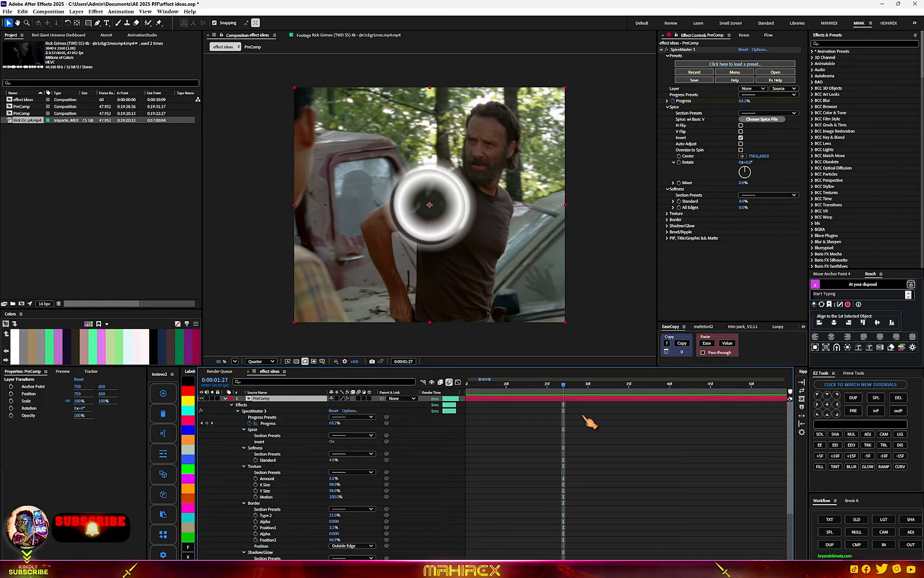
pyautogui.hotkey('ctrl', 'shift', 'd')
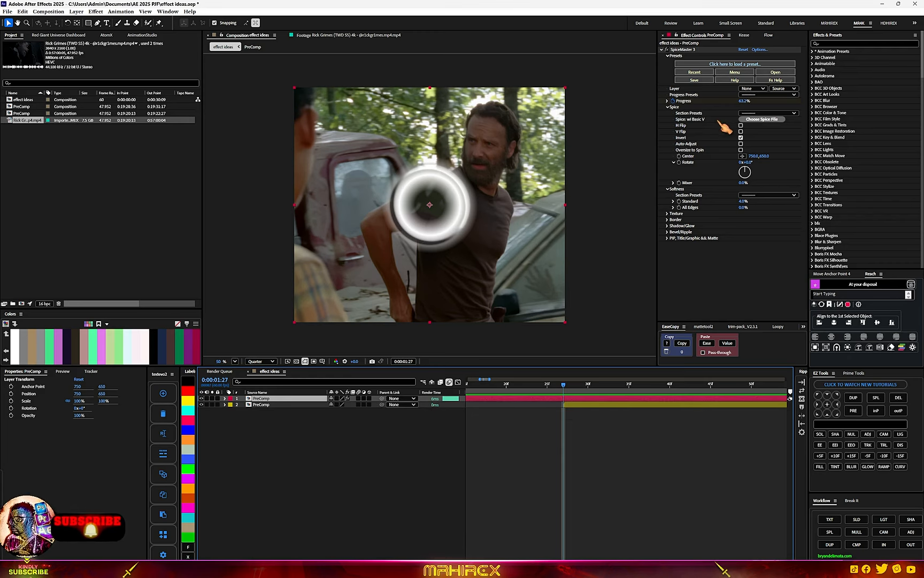
pyautogui.click(673, 104)
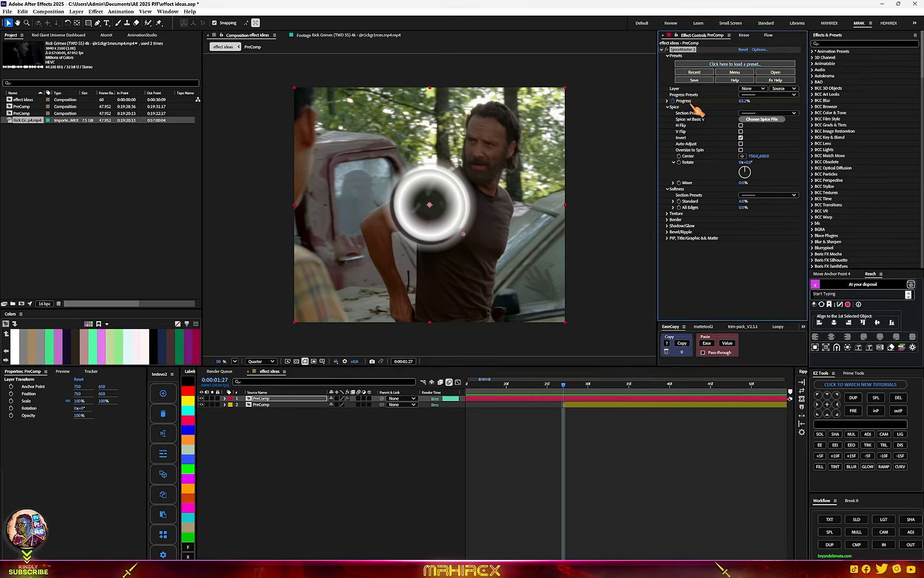
pyautogui.moveTo(742, 105); pyautogui.dragTo(452, 144)
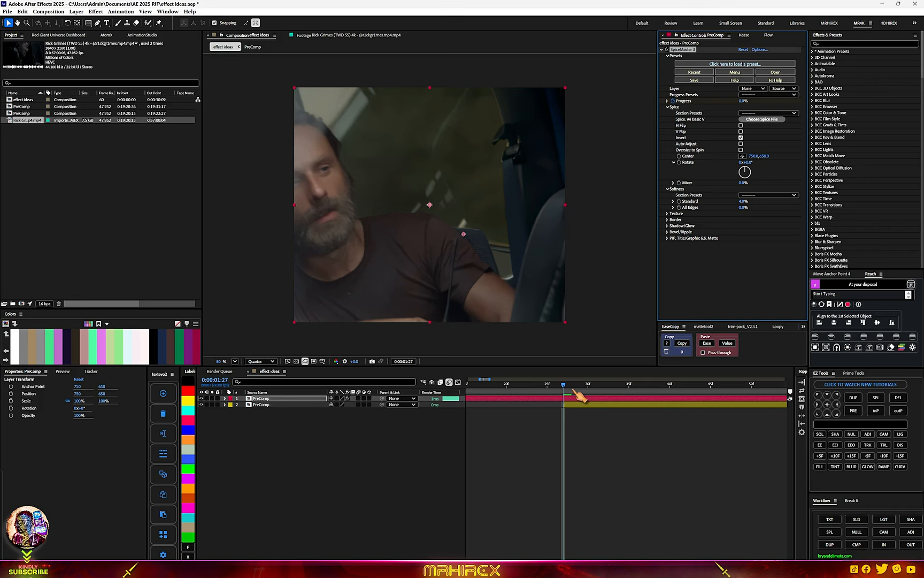
# Set Progress to 100% at 0:00:02:17, the end of the red PreComp layer, and preview the iris transition.
pyautogui.scroll(-3, 539, 459)
pyautogui.moveTo(548, 388); pyautogui.dragTo(596, 390)
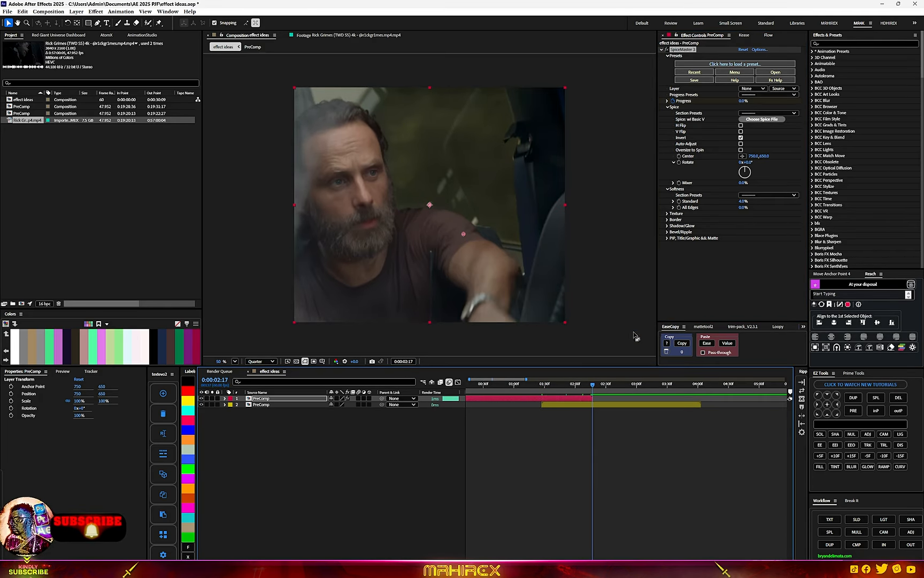
pyautogui.moveTo(741, 103); pyautogui.dragTo(779, 100)
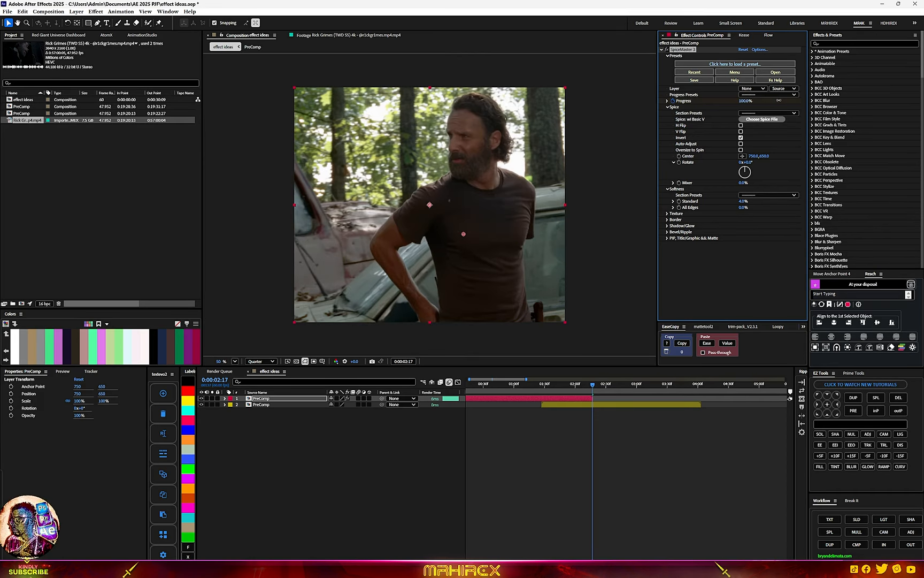
pyautogui.click(536, 384)
pyautogui.press('space')
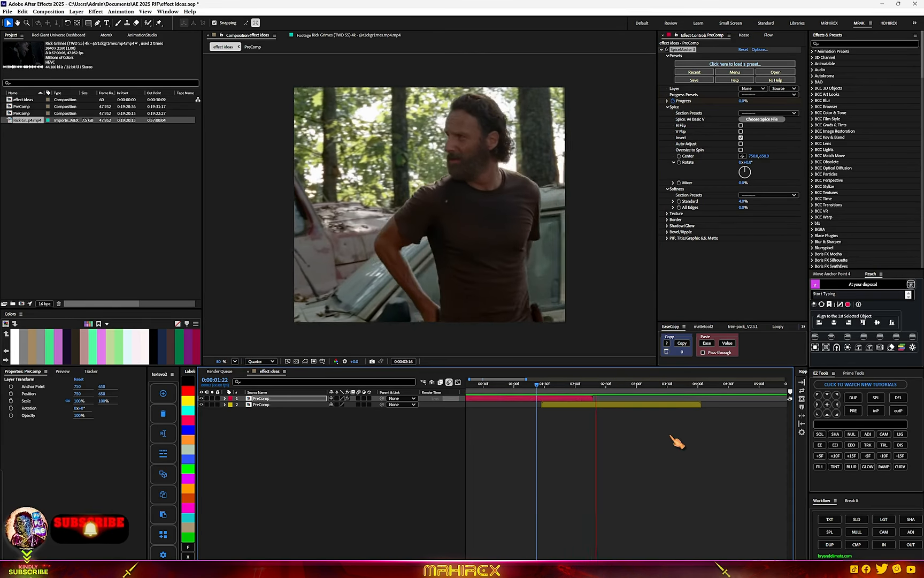
pyautogui.click(542, 384)
pyautogui.moveTo(549, 394); pyautogui.dragTo(573, 401)
pyautogui.scroll(1, 393, 227)
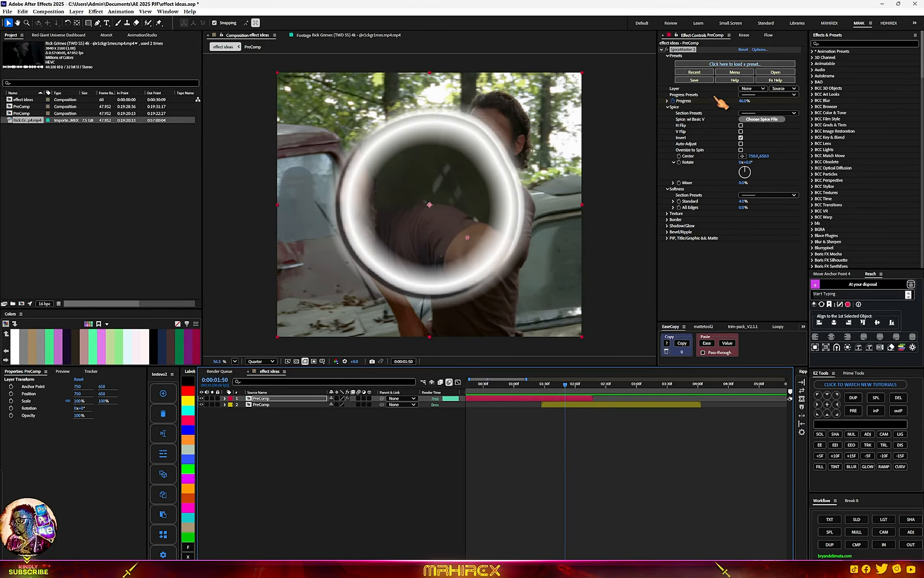
# Turn off Invert in the SpiceMaster effect so the iris opens outward, and play back the transition.
pyautogui.click(743, 138)
pyautogui.click(543, 386)
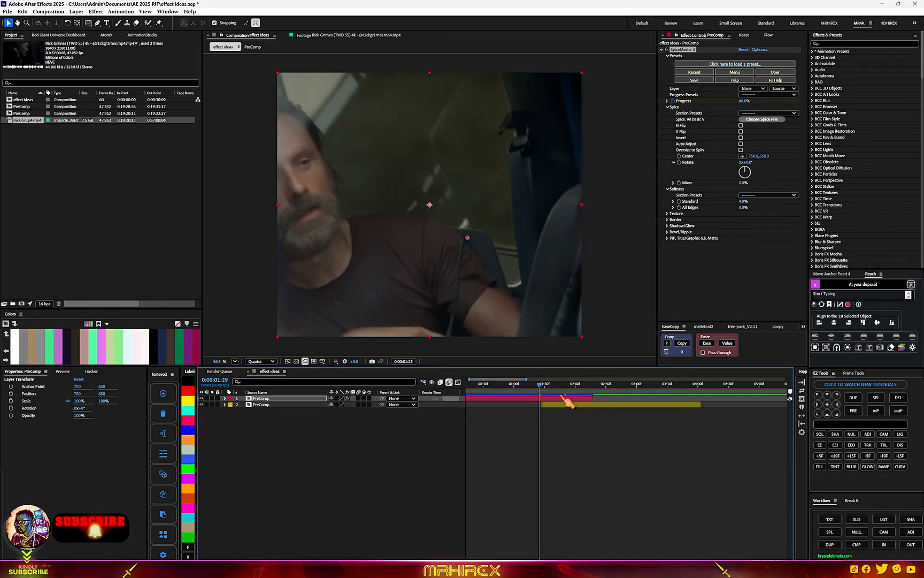
pyautogui.press('space')
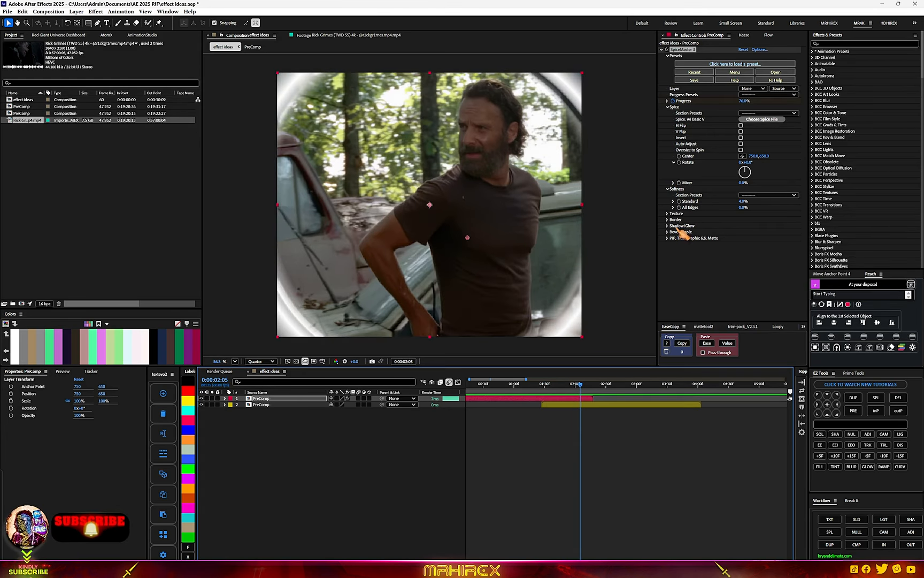
pyautogui.press(',')
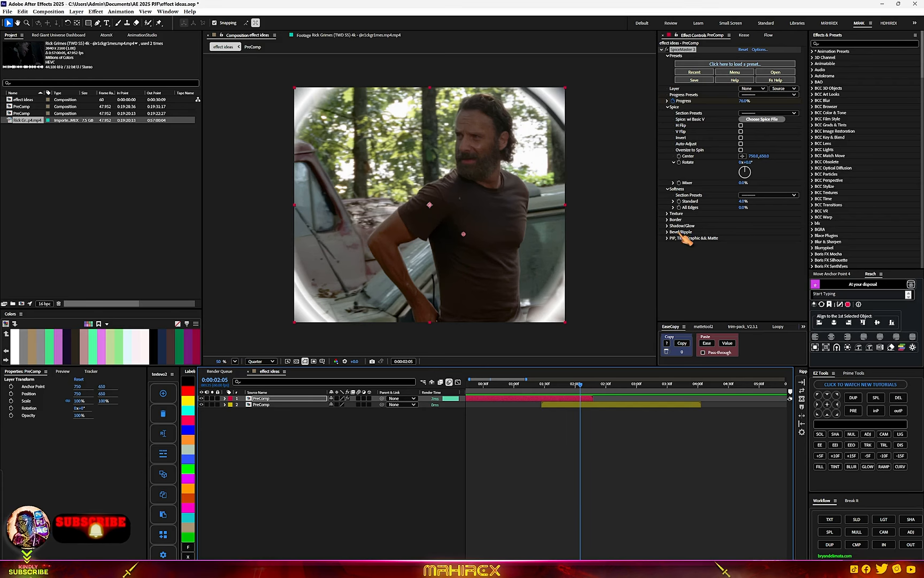
# With the iris partly open at 0:00:01:44, set Color1 of the SpiceMaster Border to red.
pyautogui.click(559, 384)
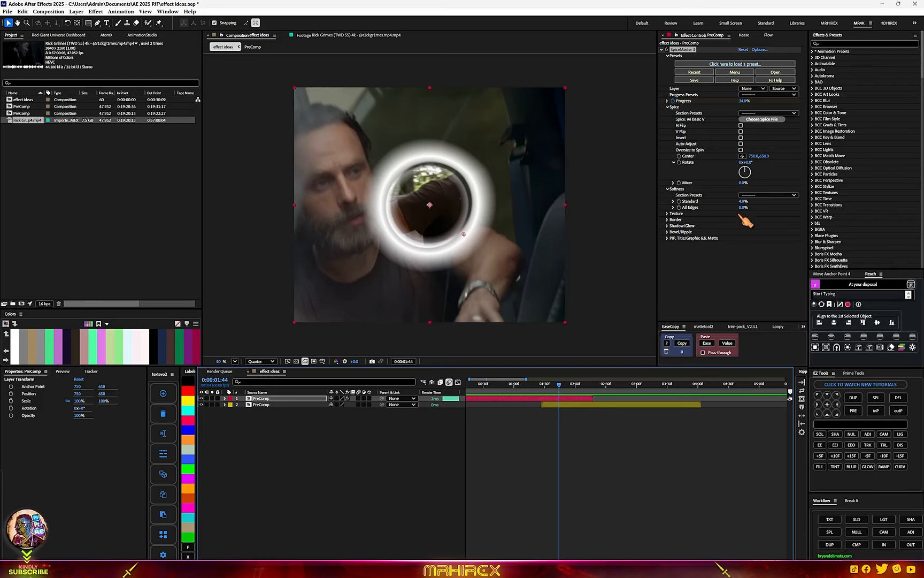
pyautogui.click(669, 219)
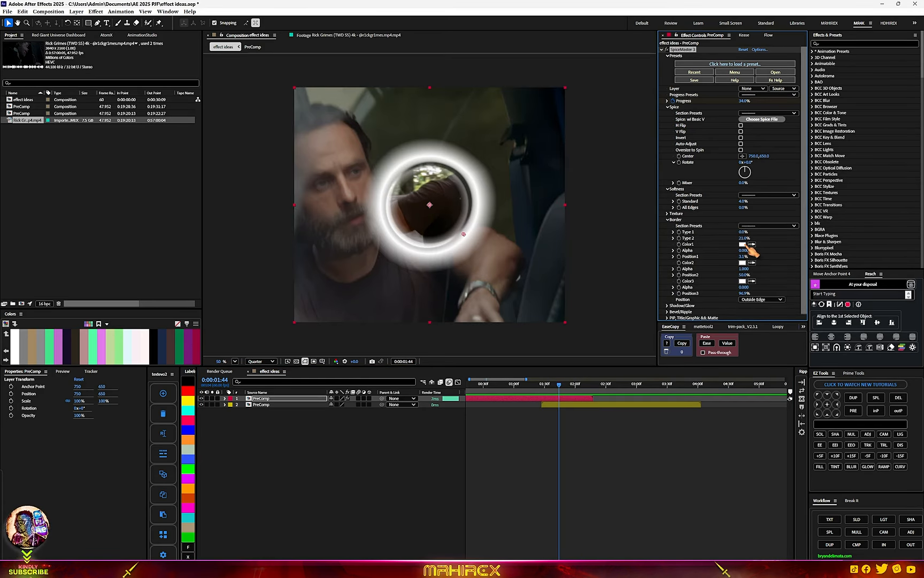
pyautogui.click(743, 244)
pyautogui.click(454, 258)
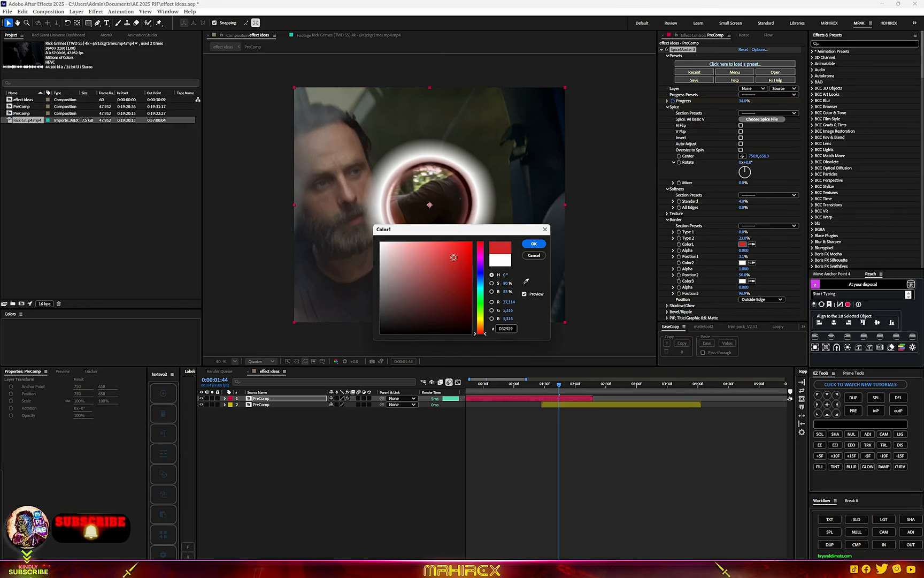
pyautogui.click(534, 243)
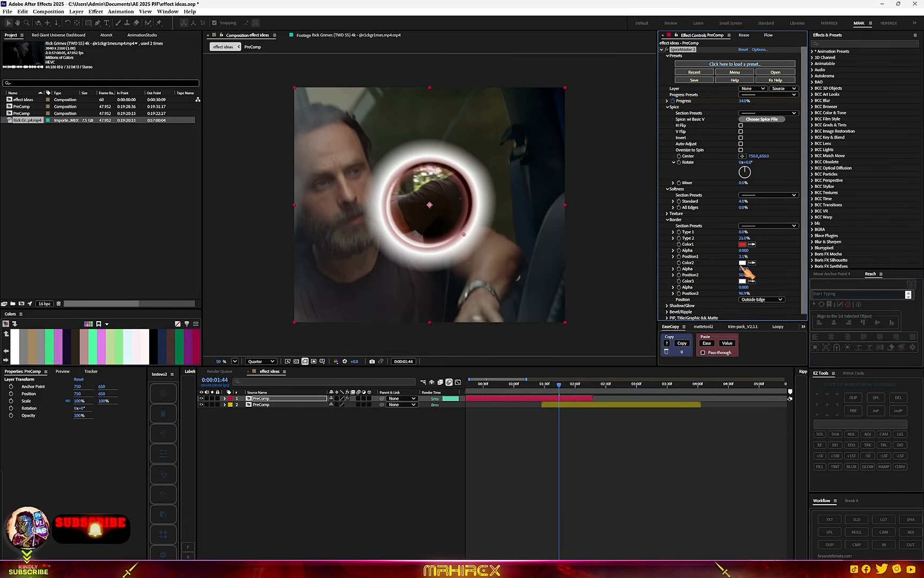
# Set Color2 of the SpiceMaster Border to a golden yellow.
pyautogui.click(742, 263)
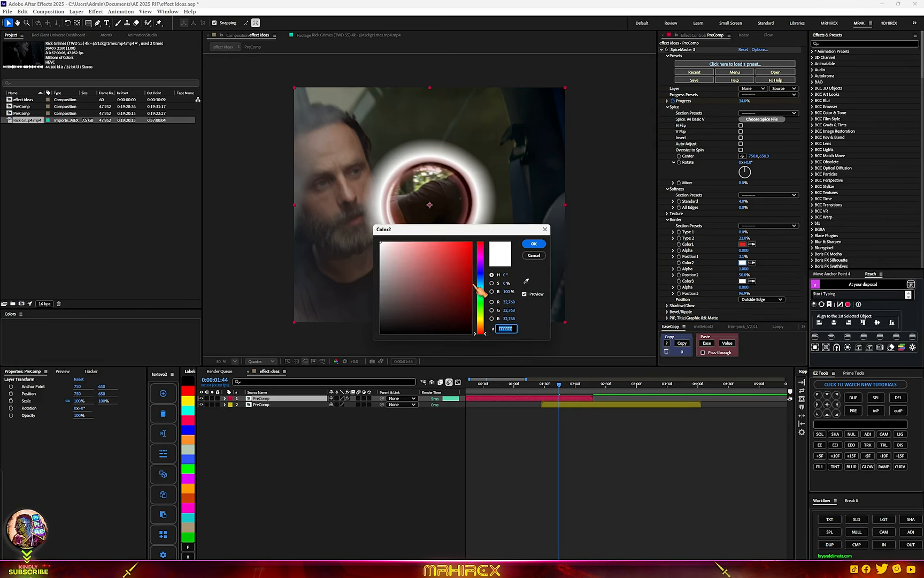
pyautogui.click(471, 291)
pyautogui.moveTo(480, 315); pyautogui.dragTo(461, 255)
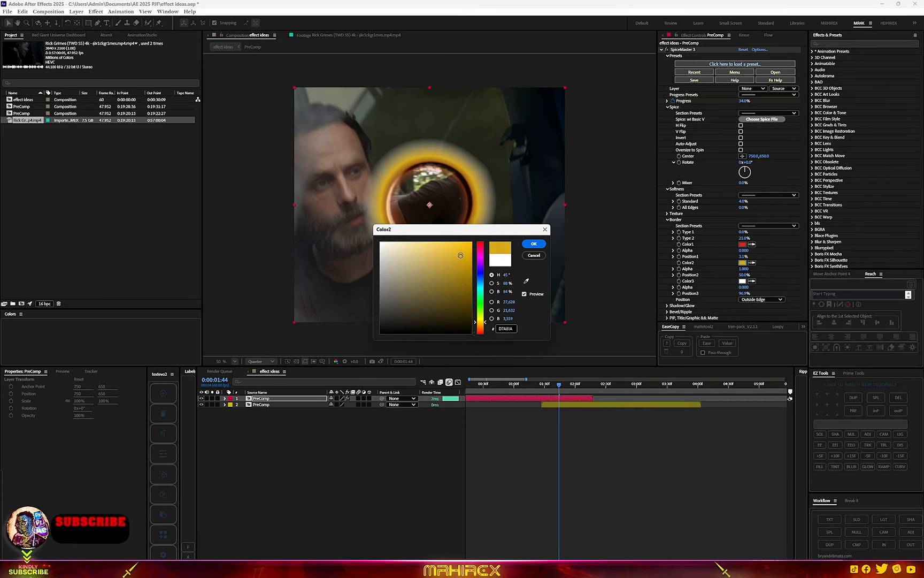
pyautogui.click(532, 244)
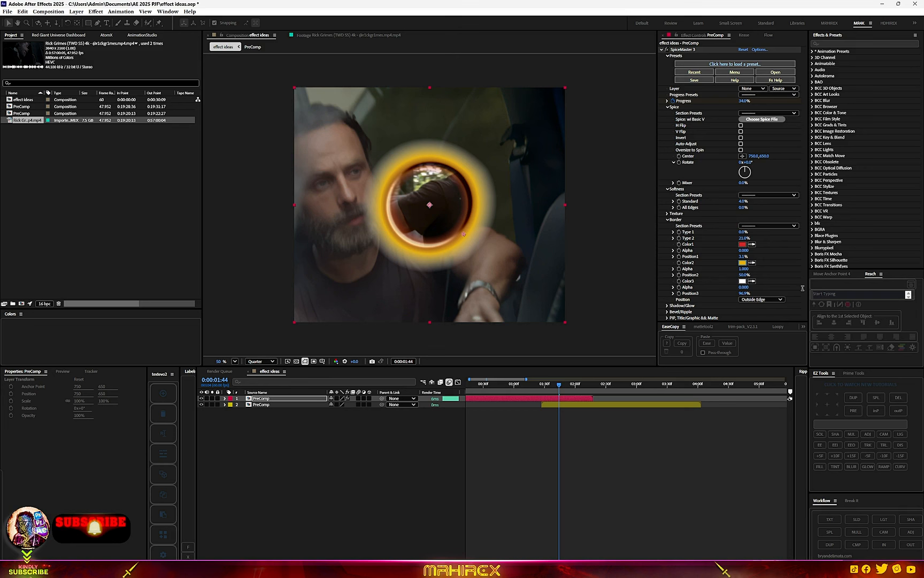
# Set the Border's Color3 to red (E43434) and scrub through the overlap to check the coloured ring.
pyautogui.click(742, 281)
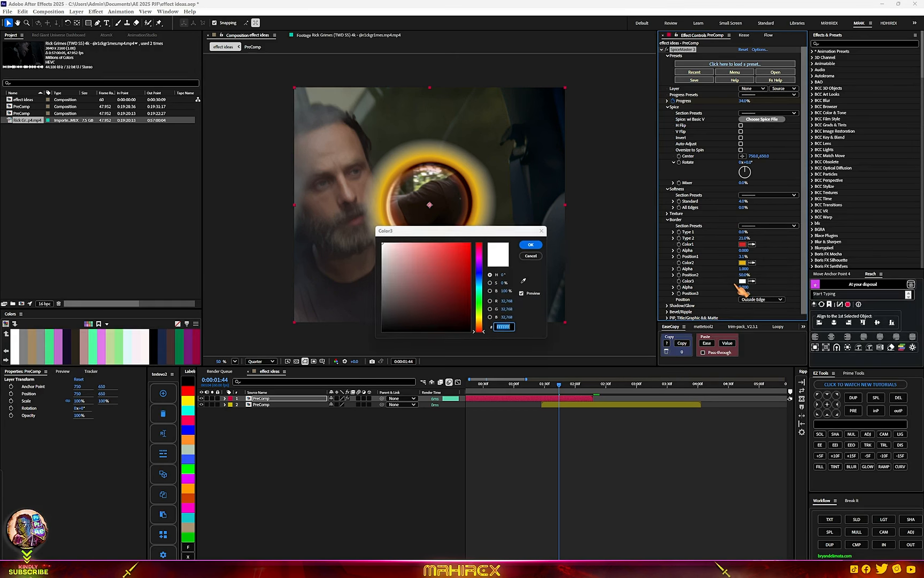
pyautogui.moveTo(454, 268); pyautogui.dragTo(451, 251)
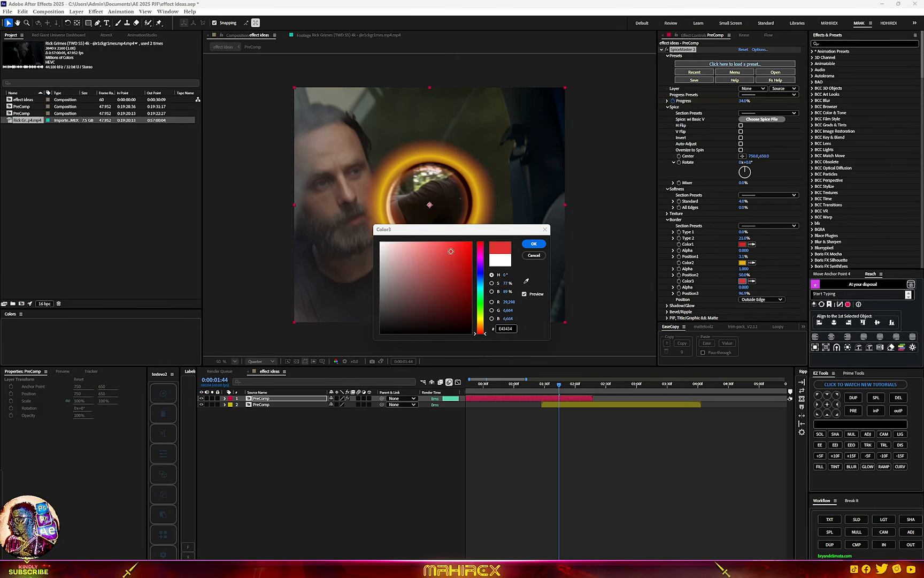
pyautogui.click(533, 244)
pyautogui.click(543, 385)
pyautogui.moveTo(547, 386); pyautogui.dragTo(564, 399)
pyautogui.scroll(-1, 699, 286)
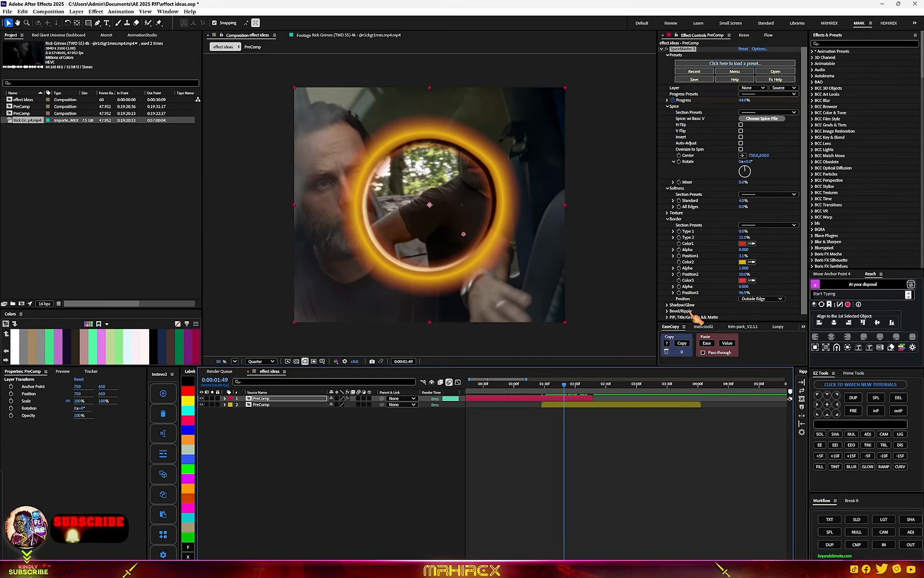
# Try Glow Blue 2 Strong for Shadow/Glow, replace it with the Pulsing Glow 1 section preset, and scrub through the transition.
pyautogui.click(668, 305)
pyautogui.scroll(-3, 695, 305)
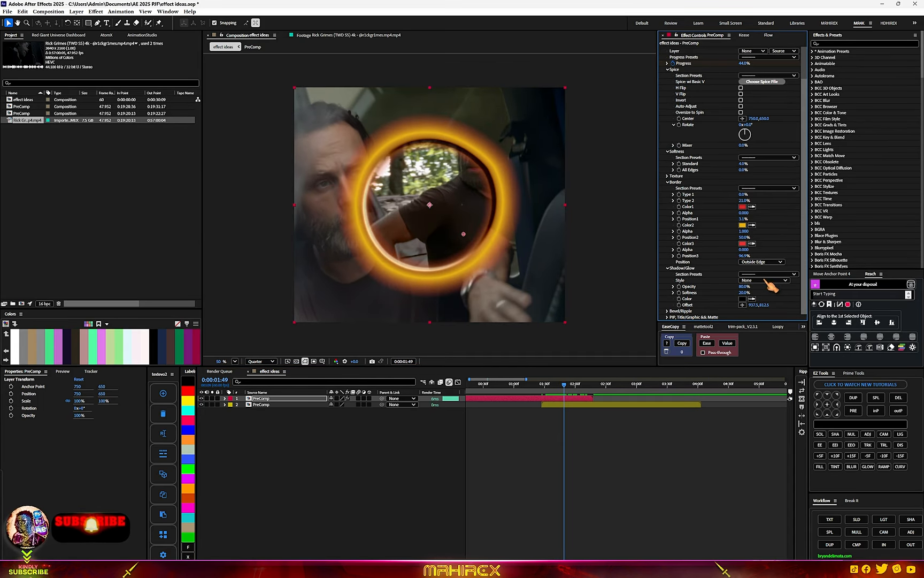
pyautogui.click(768, 280)
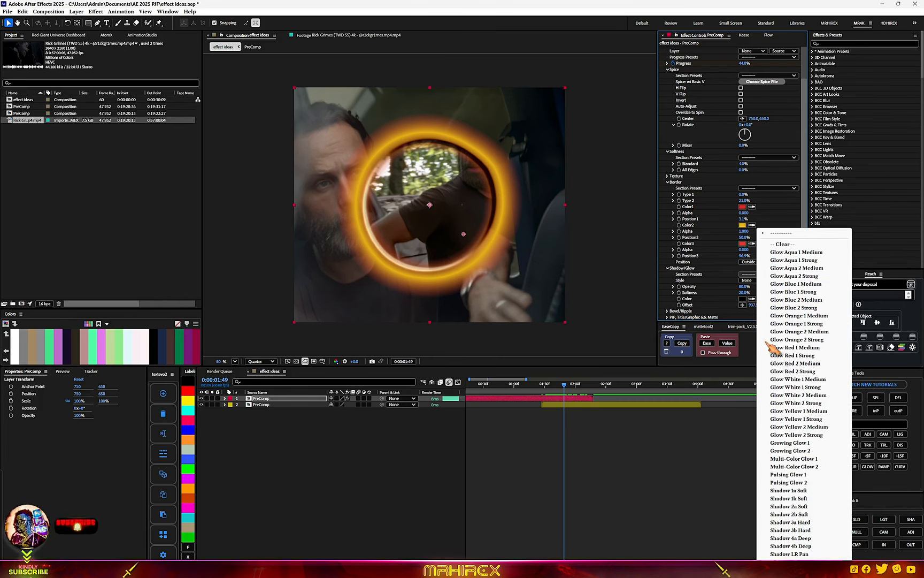
pyautogui.click(792, 307)
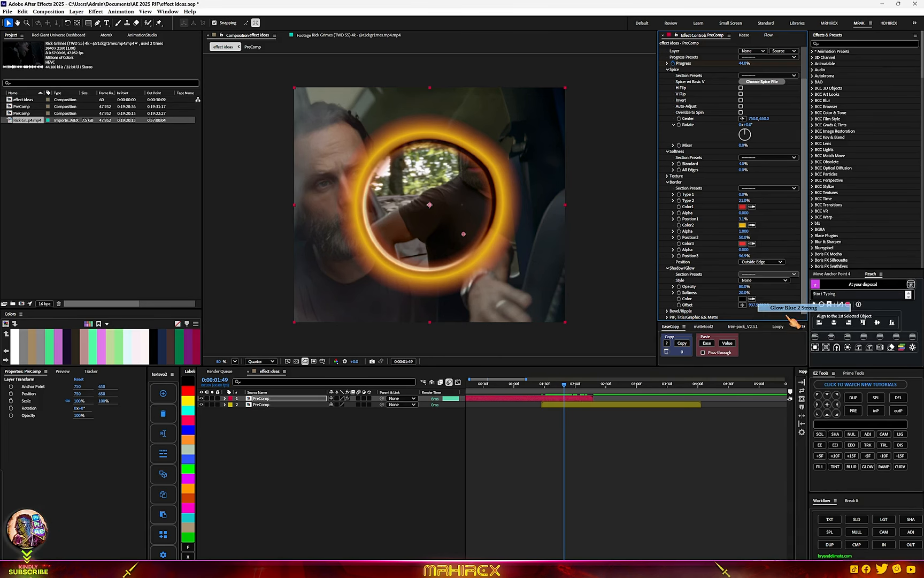
pyautogui.click(768, 274)
pyautogui.click(791, 474)
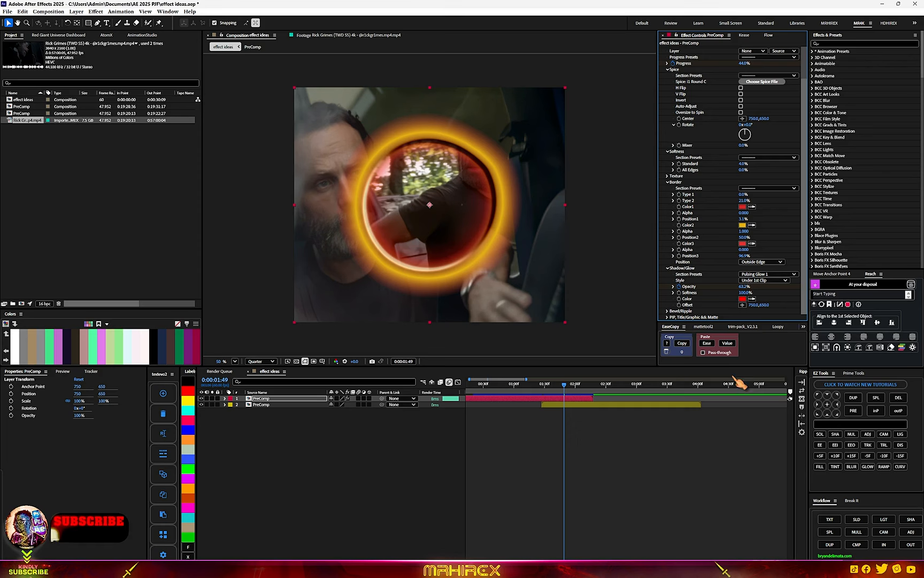
pyautogui.moveTo(538, 386); pyautogui.dragTo(567, 396)
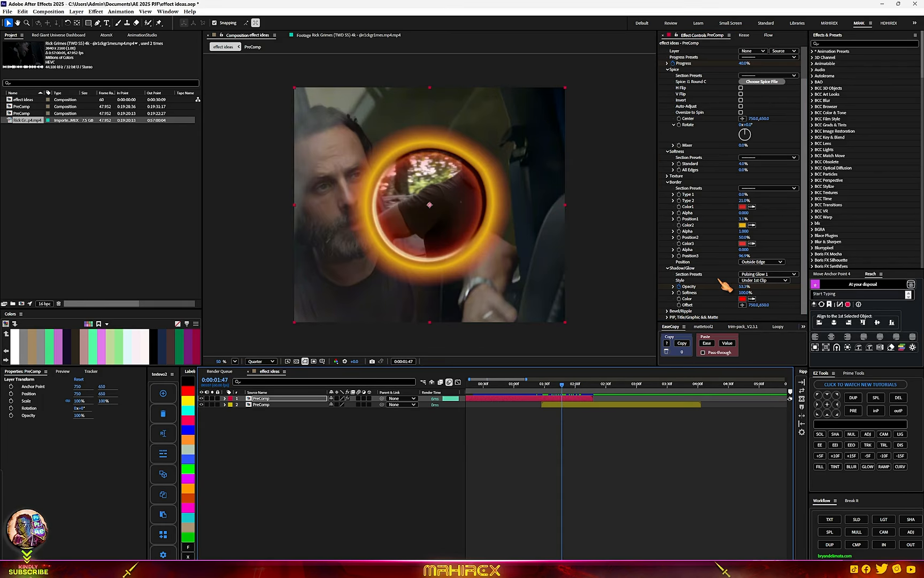
# Apply the Bevel 5 section preset to Bevel/Ripple and scrub through the transition.
pyautogui.click(667, 311)
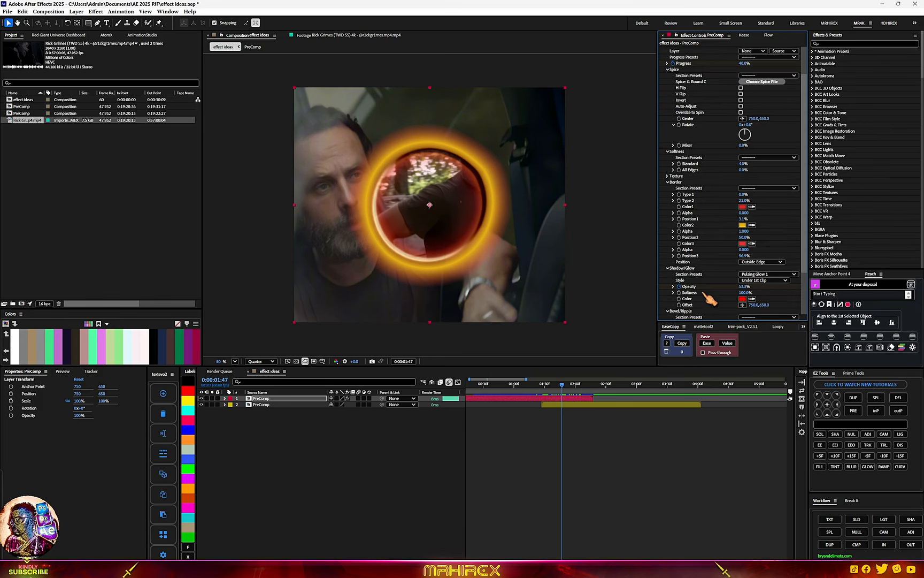
pyautogui.scroll(-2, 696, 278)
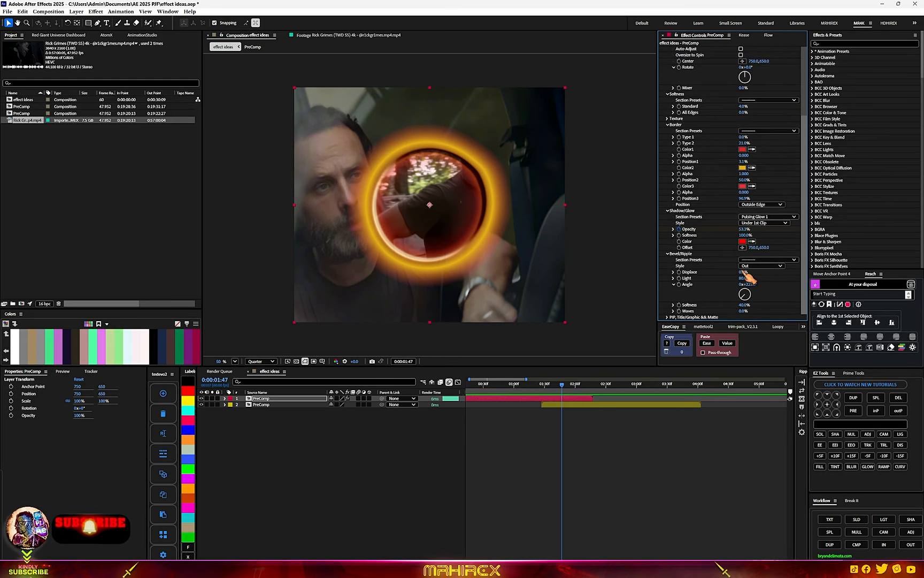
pyautogui.click(765, 260)
pyautogui.click(770, 335)
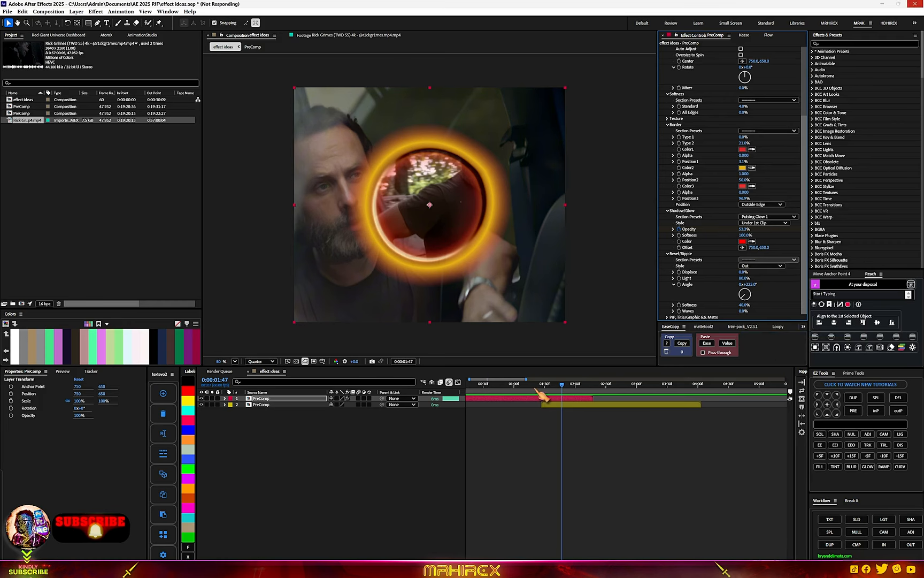
pyautogui.moveTo(539, 389); pyautogui.dragTo(638, 420)
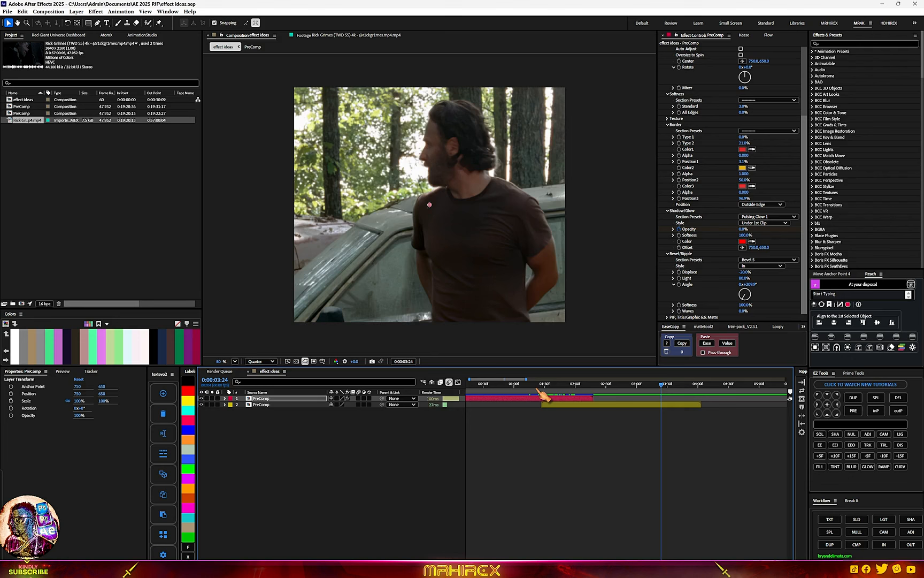
# Limit the work area to 0:00:00:45 through 0:00:02:55 around the transition and play it back.
pyautogui.moveTo(539, 390); pyautogui.dragTo(602, 392)
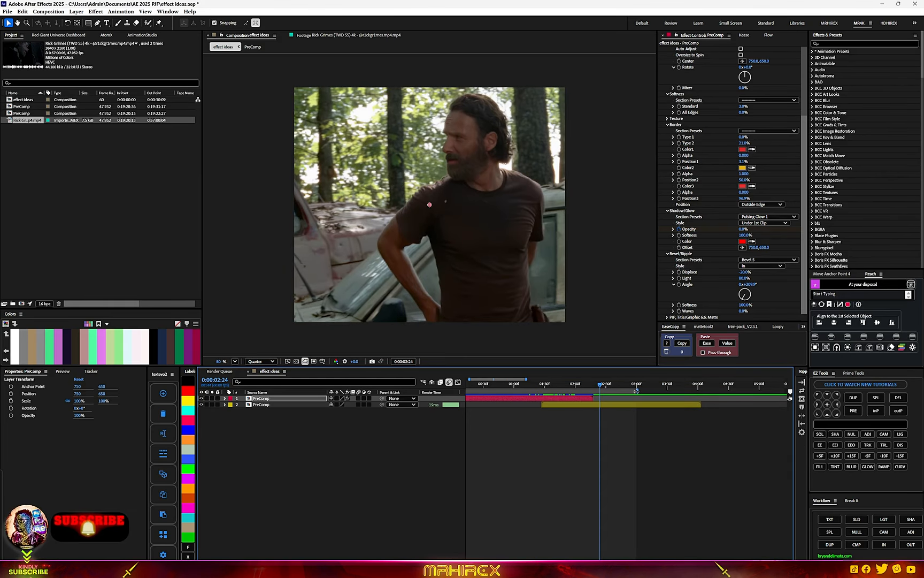
pyautogui.click(499, 385)
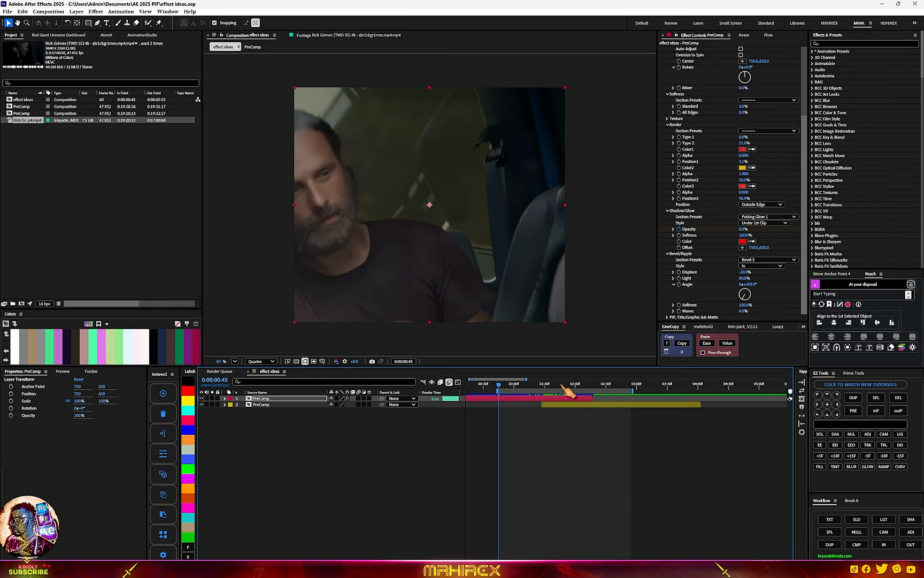
pyautogui.press('space')
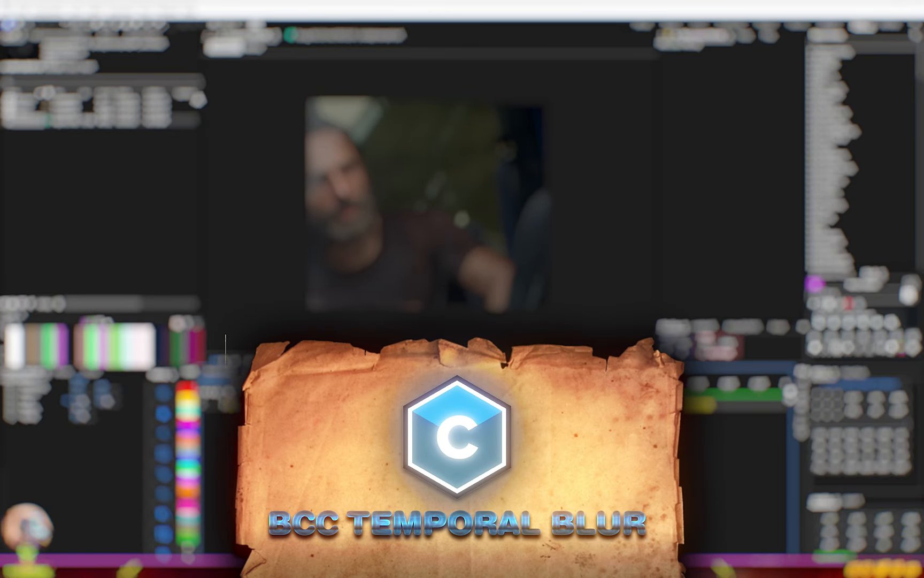
# Shift the lower PreComp so it starts at 0:00:01:55, and select both PreComp layers.
pyautogui.click(631, 405)
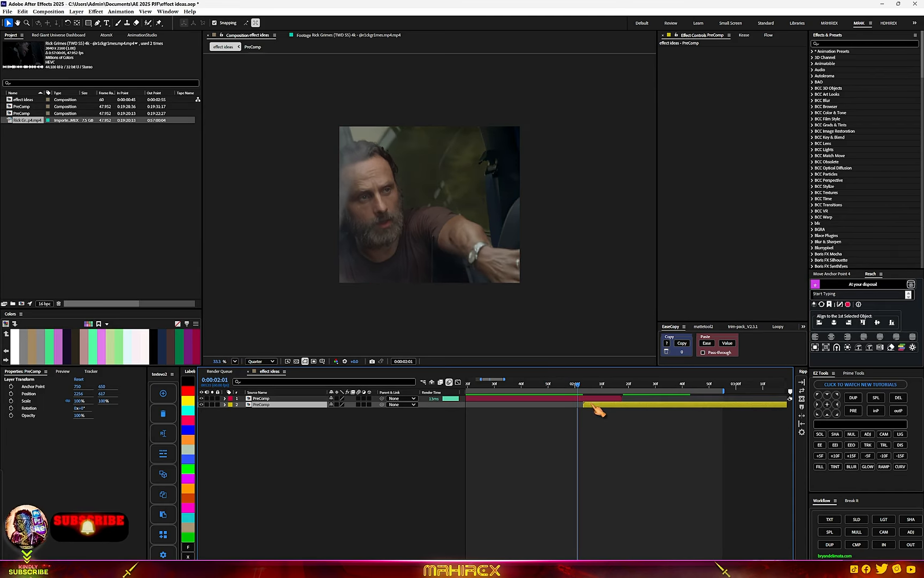
pyautogui.moveTo(596, 409); pyautogui.dragTo(562, 392)
pyautogui.click(352, 453)
pyautogui.moveTo(382, 468); pyautogui.dragTo(202, 396)
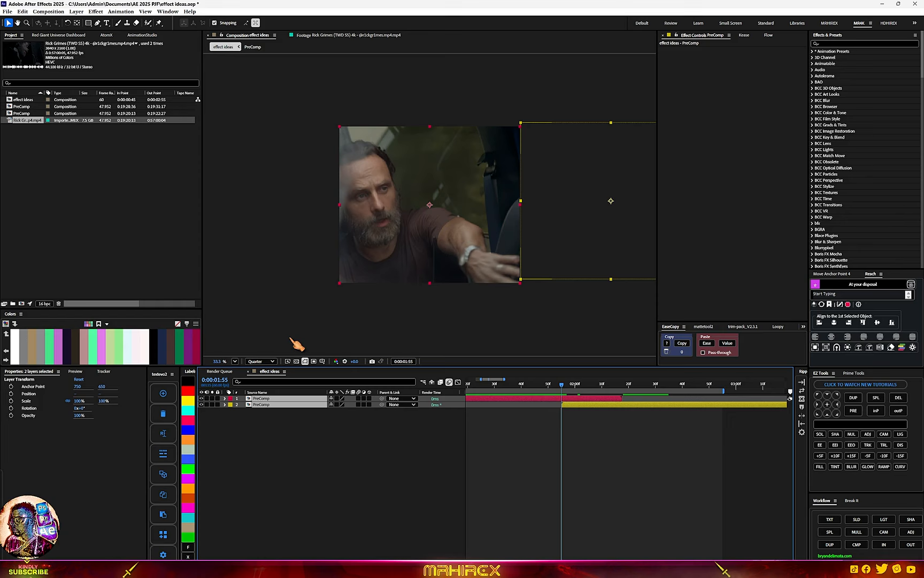
# Add a null object with a blue label colour and parent both PreComp layers to it.
pyautogui.rightClick(376, 457)
pyautogui.moveTo(488, 467)
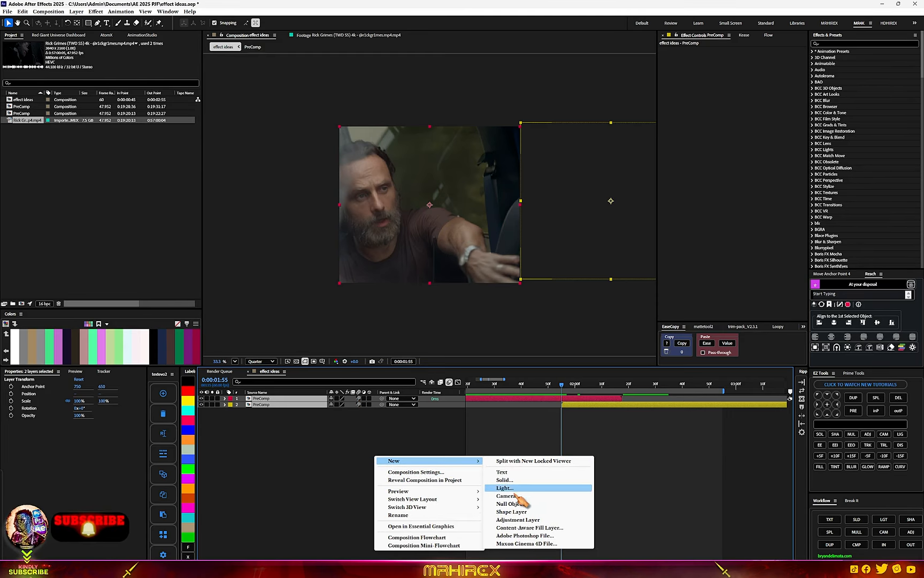
pyautogui.click(511, 502)
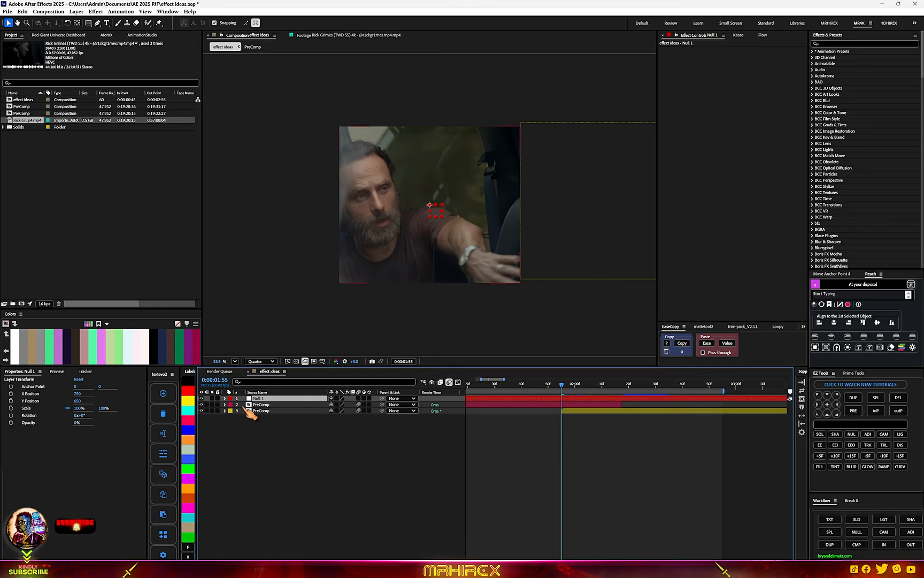
pyautogui.click(189, 430)
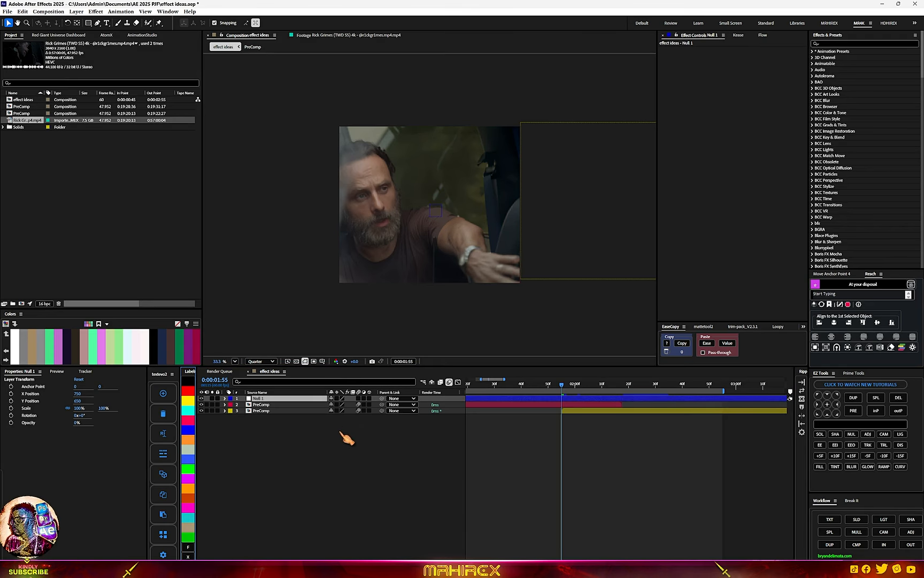
pyautogui.moveTo(340, 431); pyautogui.dragTo(296, 406)
pyautogui.moveTo(381, 410); pyautogui.dragTo(260, 399)
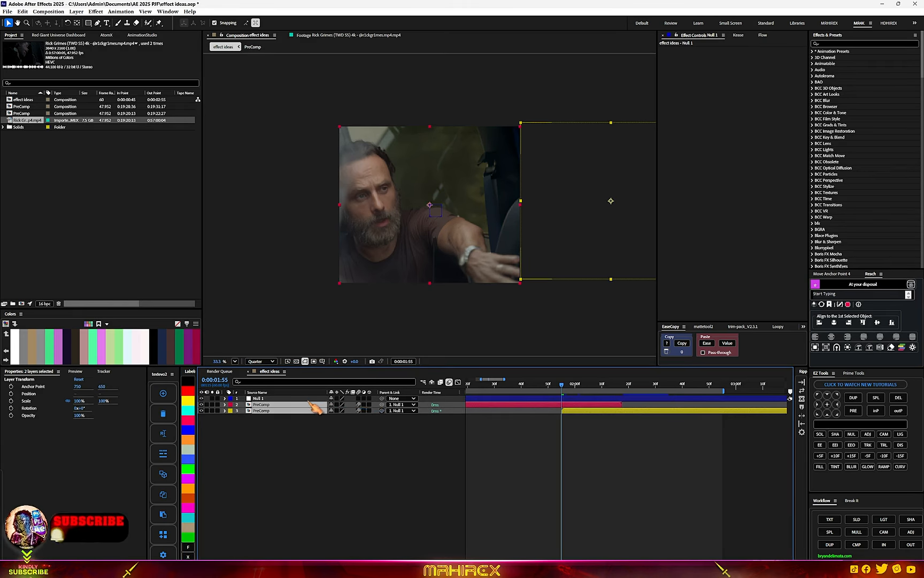
# Keyframe the null's X Position at 750 at 0:00:01:55 and at -190 at 0:00:02:17.
pyautogui.click(565, 399)
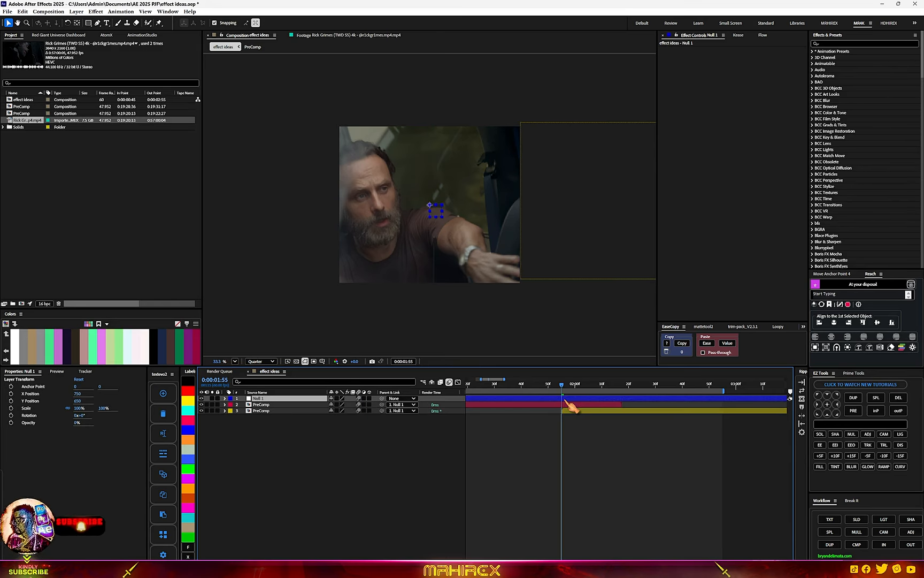
pyautogui.press('p')
pyautogui.click(243, 404)
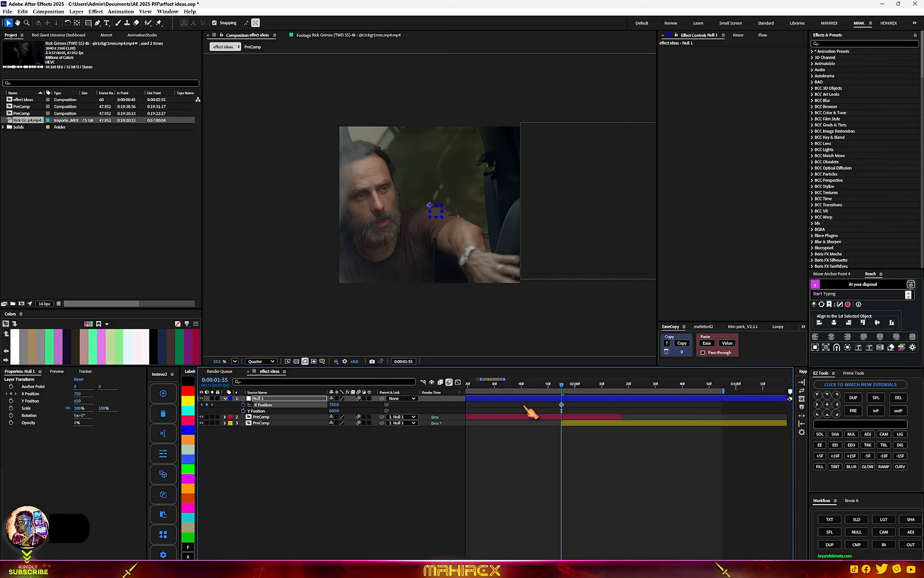
pyautogui.moveTo(565, 390); pyautogui.dragTo(623, 392)
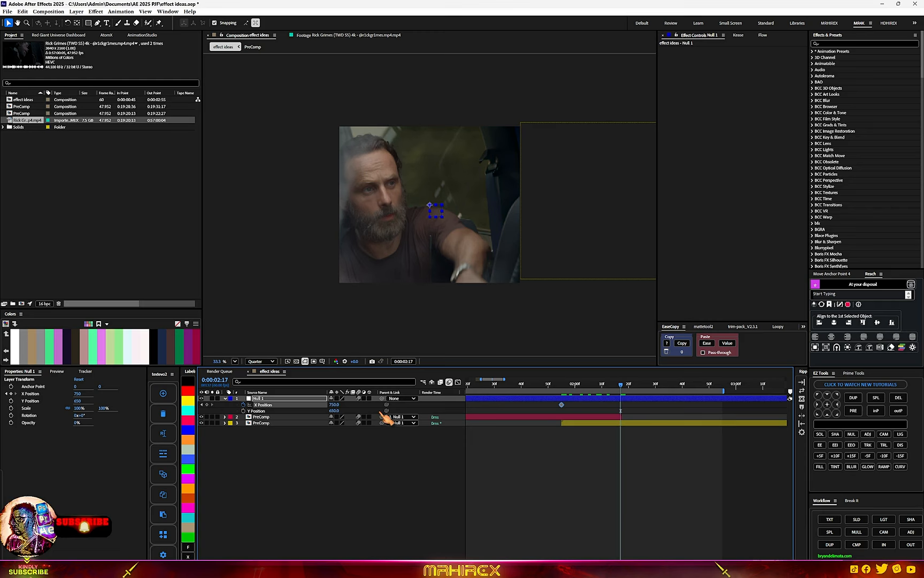
pyautogui.moveTo(336, 406); pyautogui.dragTo(278, 409)
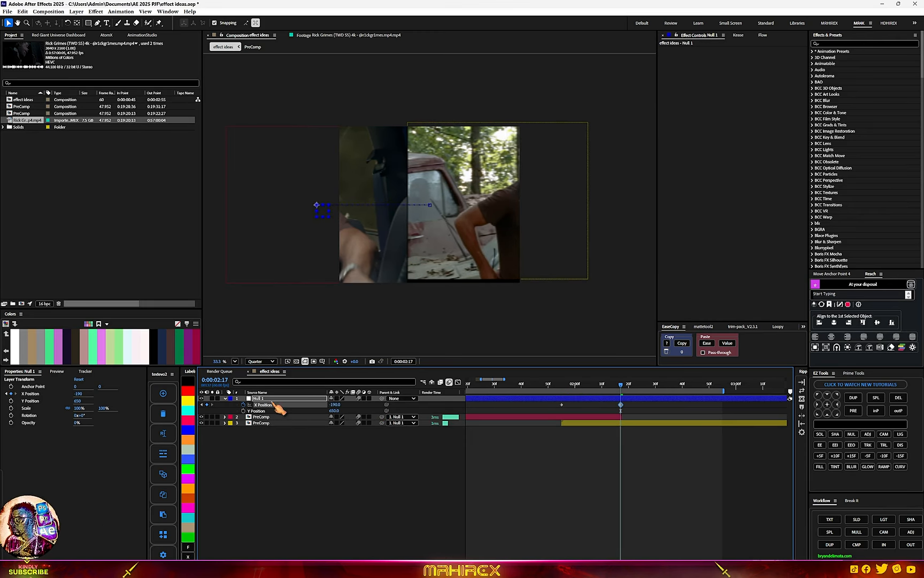
# Align the lower PreComp vertically with the frame and set the null's X Position to -758 at 0:00:02:17.
pyautogui.click(571, 423)
pyautogui.moveTo(478, 209); pyautogui.dragTo(477, 214)
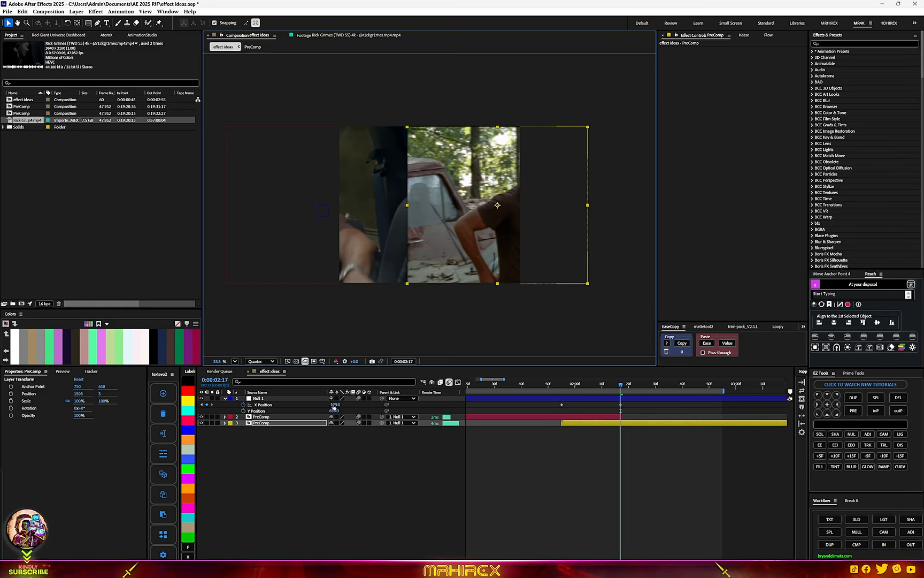
pyautogui.moveTo(334, 406); pyautogui.dragTo(45, 406)
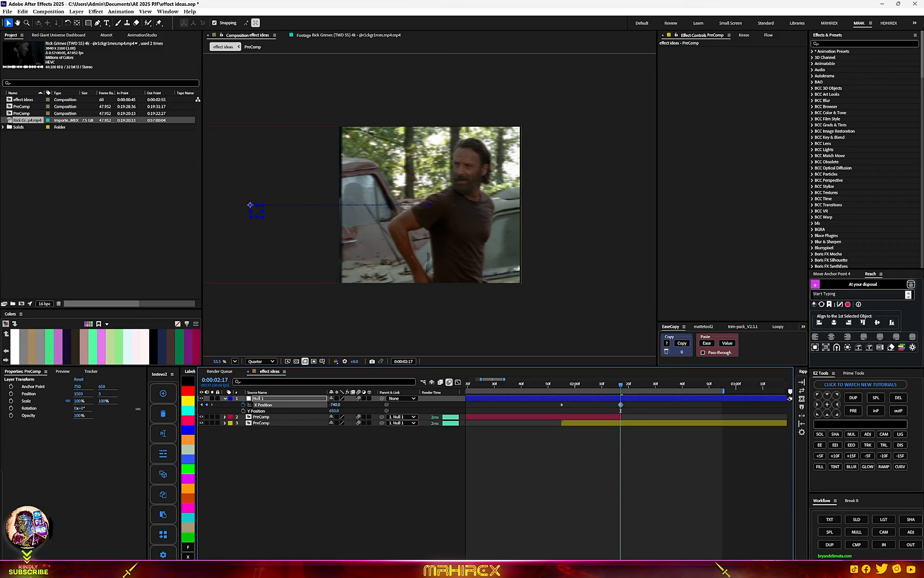
pyautogui.moveTo(138, 409); pyautogui.dragTo(134, 409)
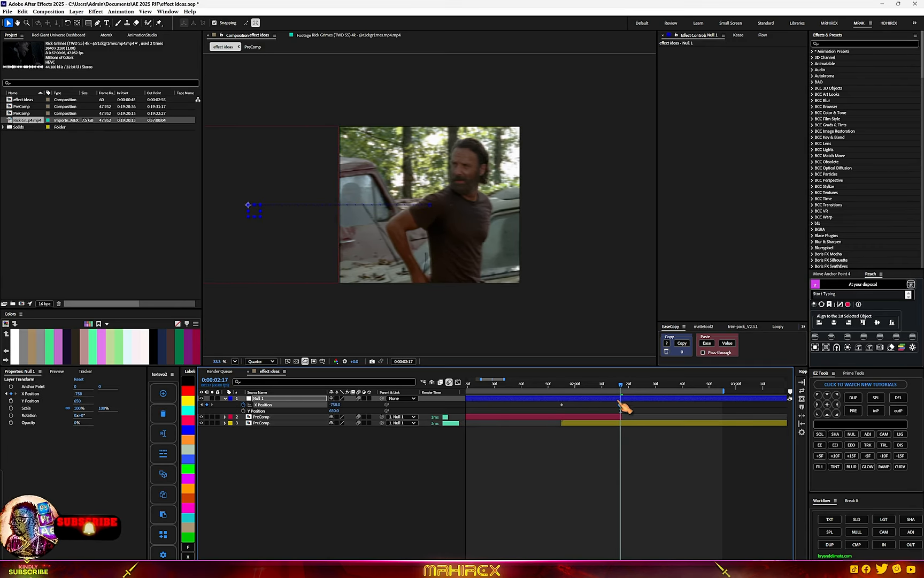
# Ease both X Position keyframes and pull their speed-graph handles inward for a sharp peak in the middle.
pyautogui.moveTo(634, 406); pyautogui.dragTo(538, 418)
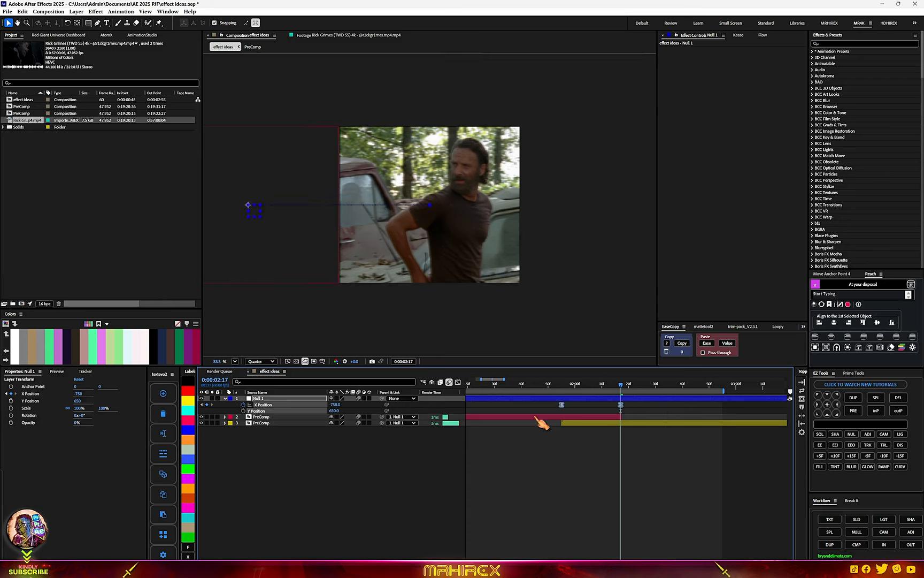
pyautogui.click(458, 382)
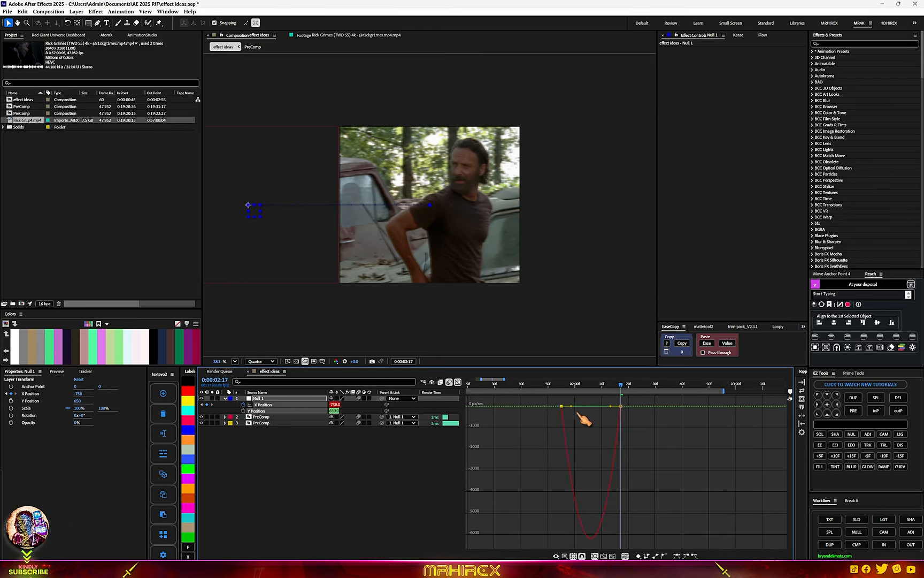
pyautogui.moveTo(571, 407); pyautogui.dragTo(583, 408)
pyautogui.moveTo(646, 403); pyautogui.dragTo(603, 407)
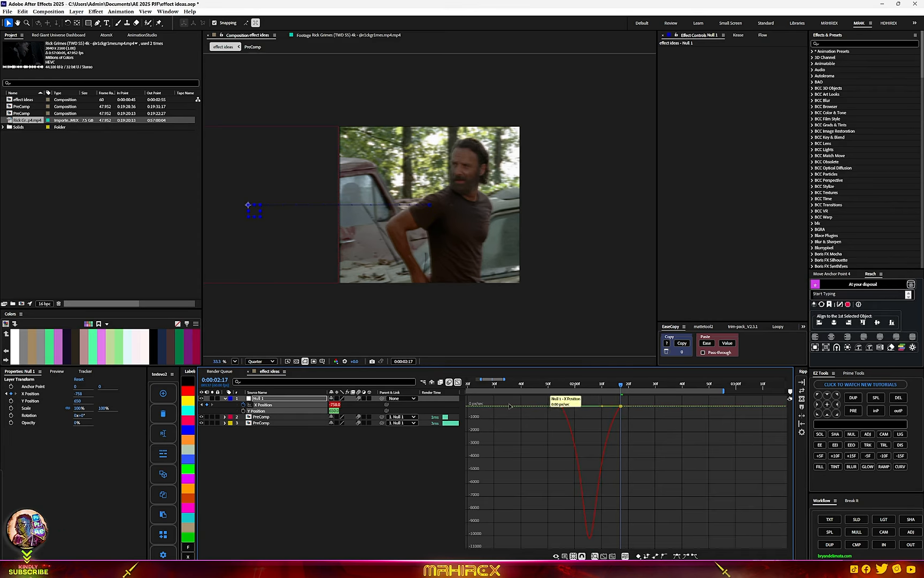
pyautogui.click(458, 382)
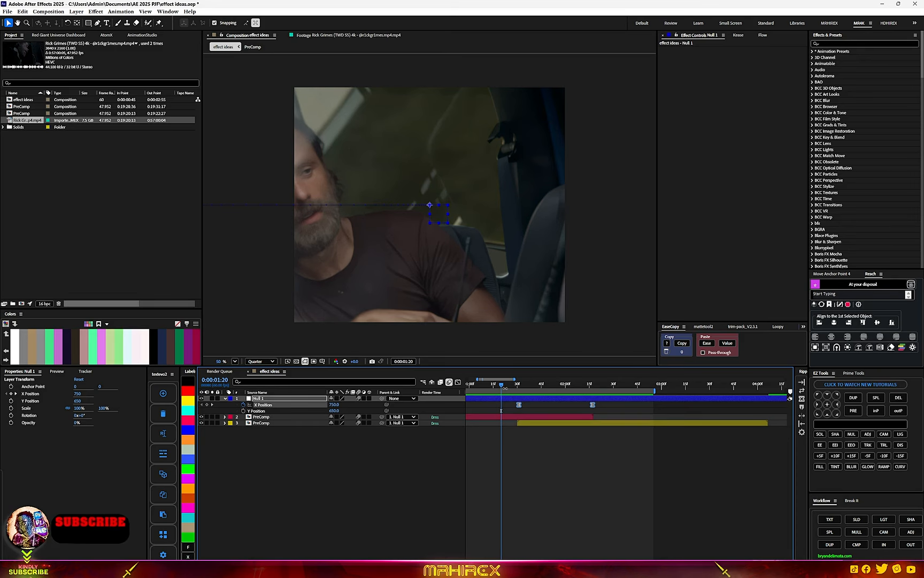
# Scrub the slide transition to 0:00:01:58 and precompose the null and both PreComps into one layer.
pyautogui.moveTo(501, 384); pyautogui.dragTo(571, 392)
pyautogui.moveTo(387, 478); pyautogui.dragTo(276, 394)
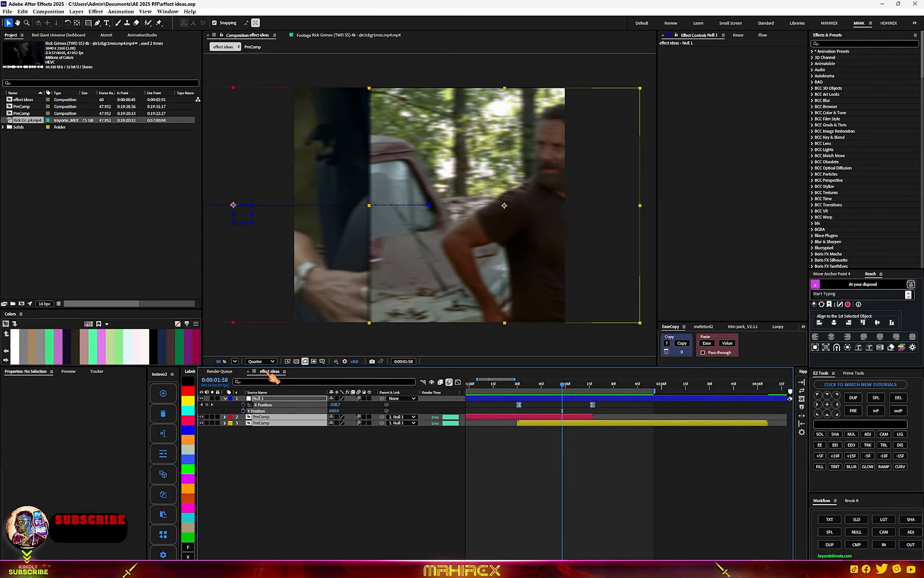
pyautogui.click(856, 544)
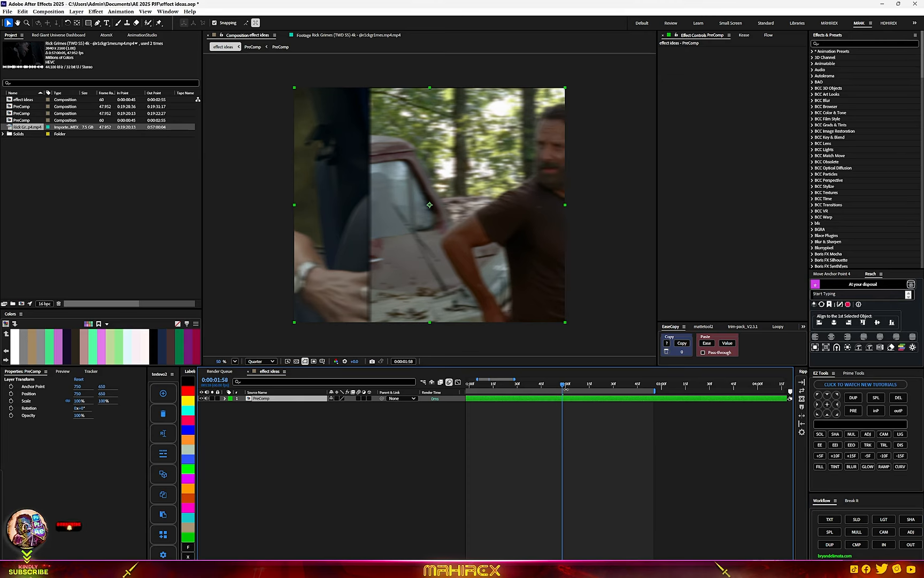
# Apply BCC Temporal Blur to the combined PreComp, play the transition, and scrub to 0:00:01:59.
pyautogui.hotkey('ctrl', 'space')
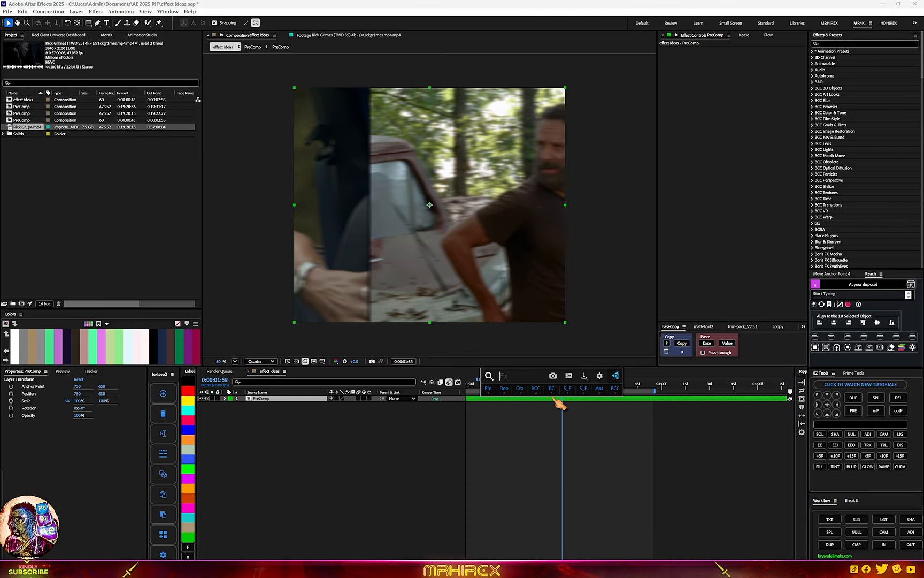
pyautogui.write('tempo')
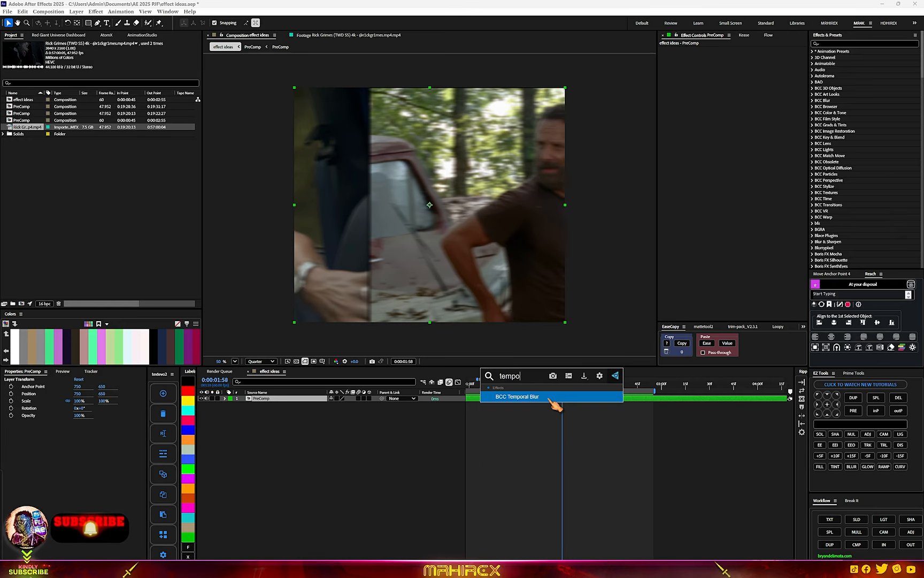
pyautogui.click(551, 399)
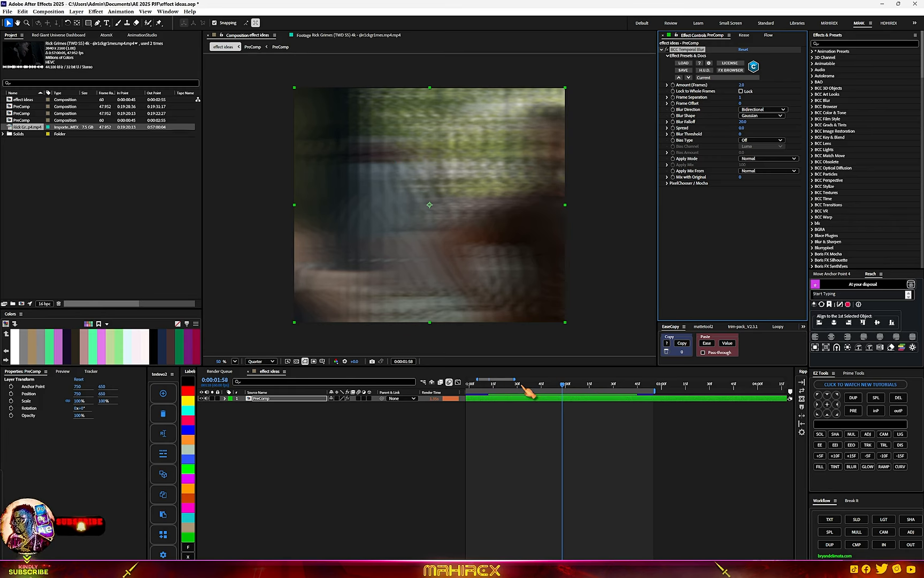
pyautogui.moveTo(526, 390); pyautogui.dragTo(479, 393)
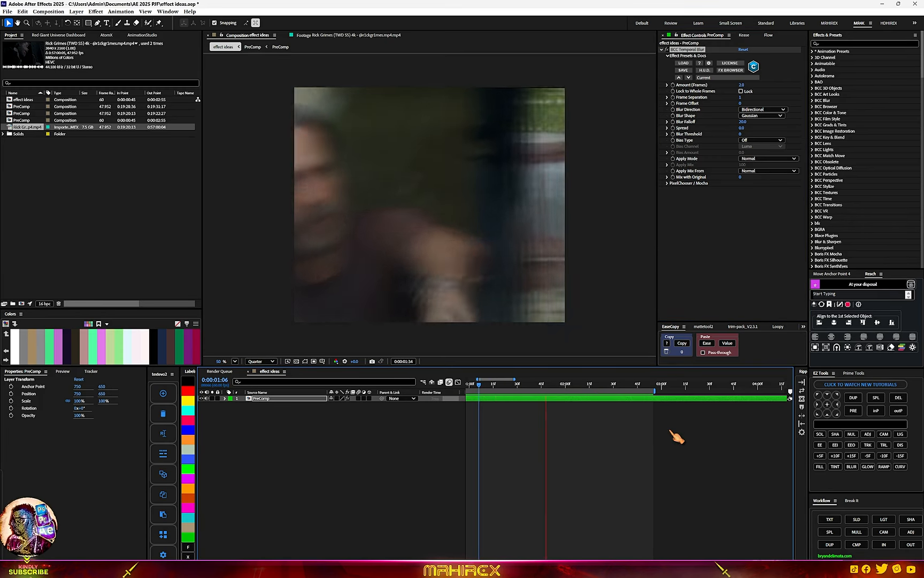
pyautogui.moveTo(496, 387); pyautogui.dragTo(568, 393)
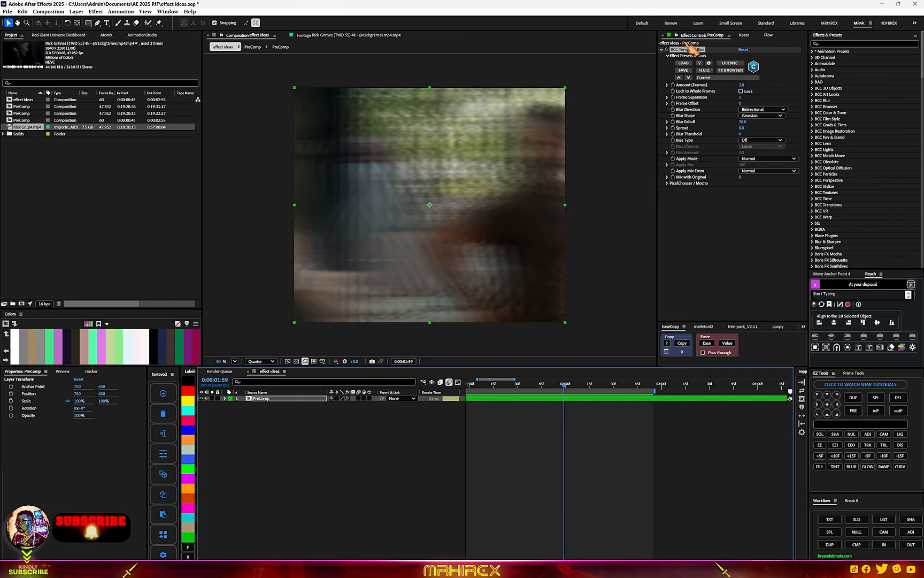
# Load the fiveFrames.bsp preset for the Temporal Blur and preview the transition.
pyautogui.click(728, 78)
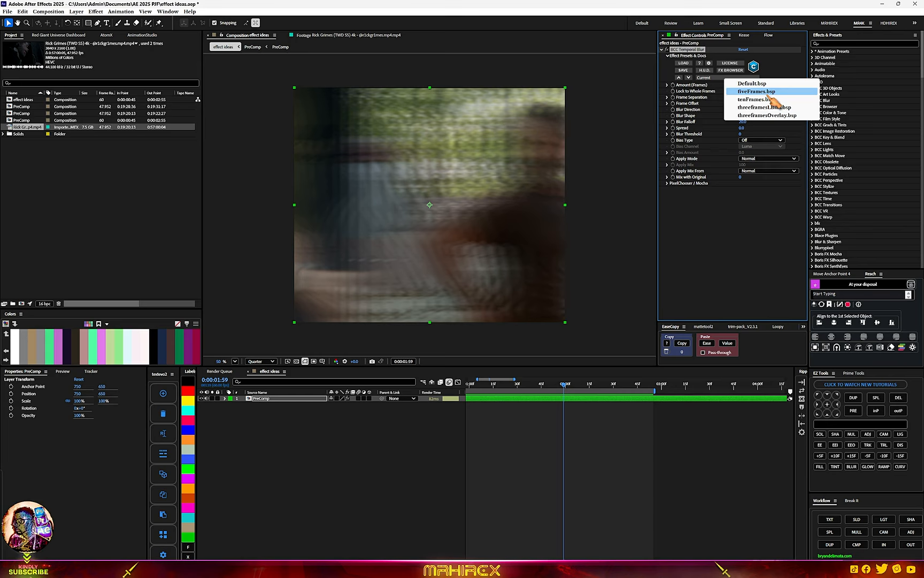
pyautogui.click(757, 92)
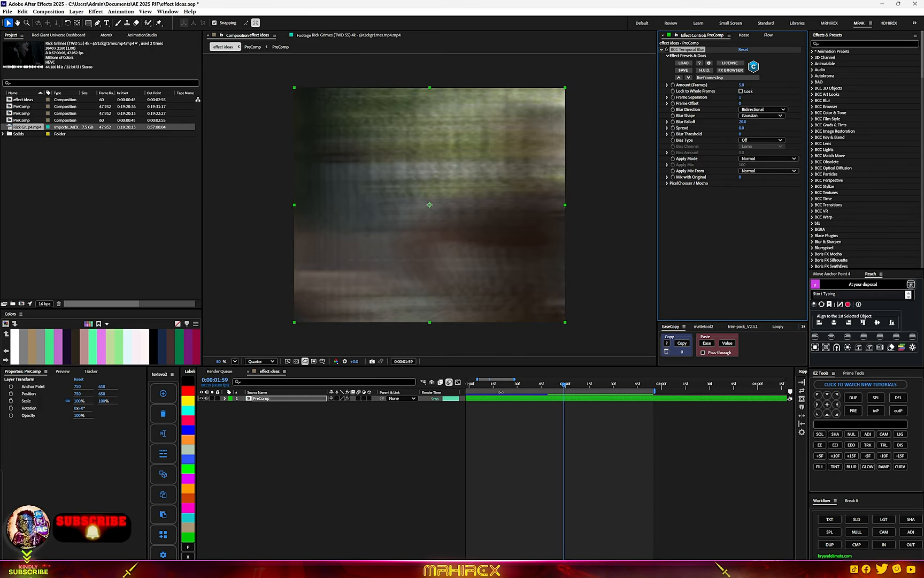
pyautogui.moveTo(497, 387); pyautogui.dragTo(644, 396)
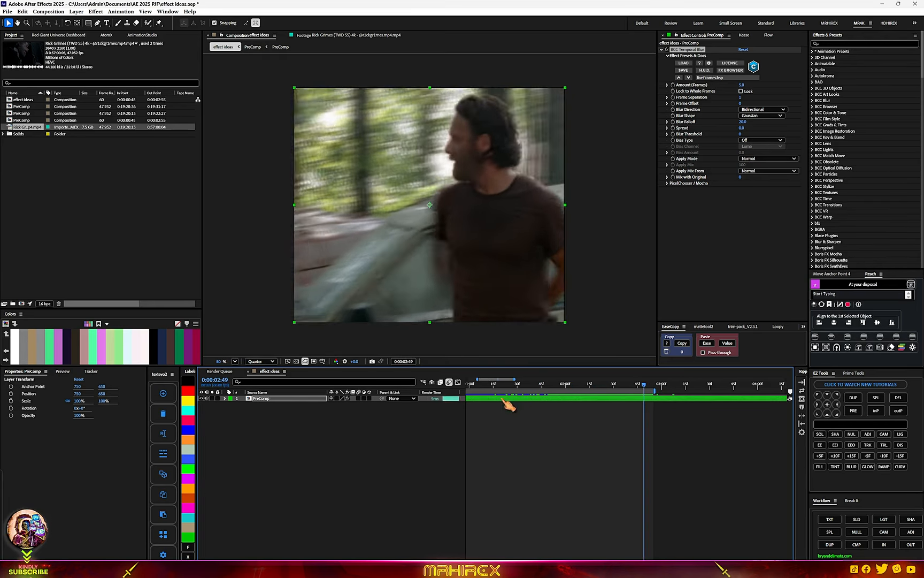
pyautogui.press('space')
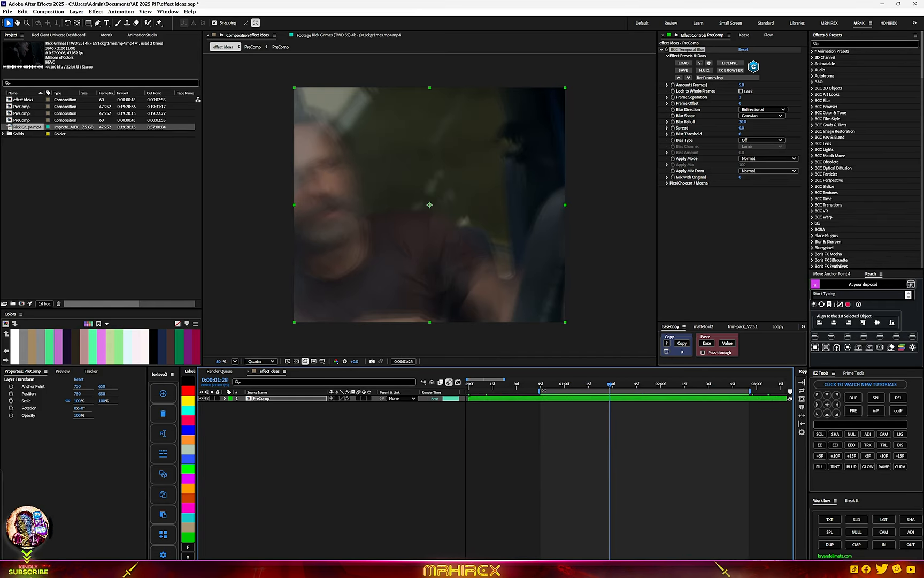
# Move the work area earlier, extend its end past three seconds, and play back the blurred transition.
pyautogui.moveTo(542, 390); pyautogui.dragTo(500, 390)
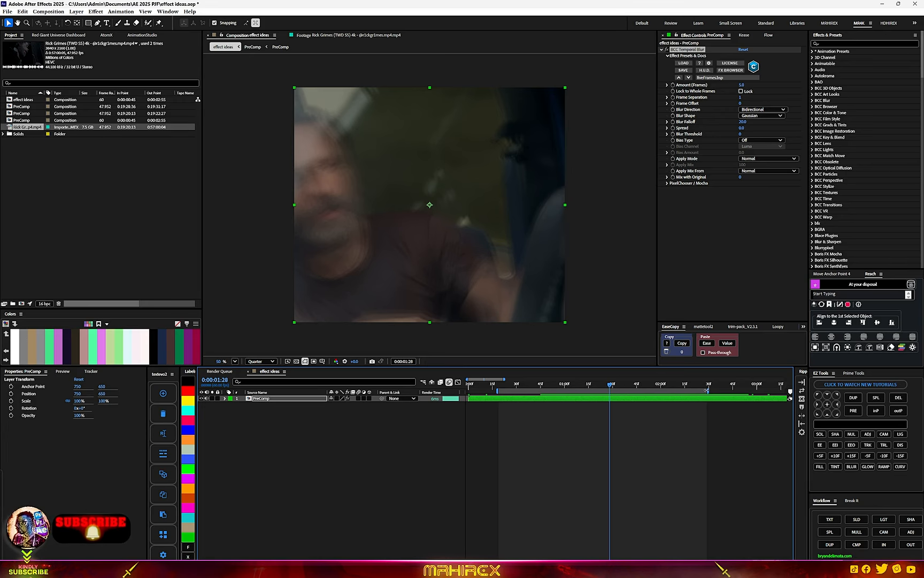
pyautogui.moveTo(707, 390); pyautogui.dragTo(773, 390)
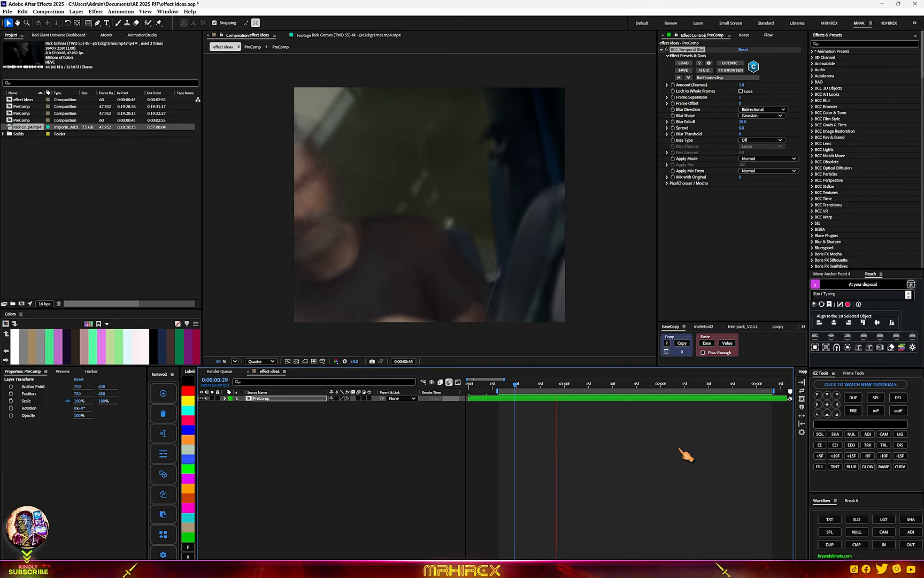
pyautogui.press('space')
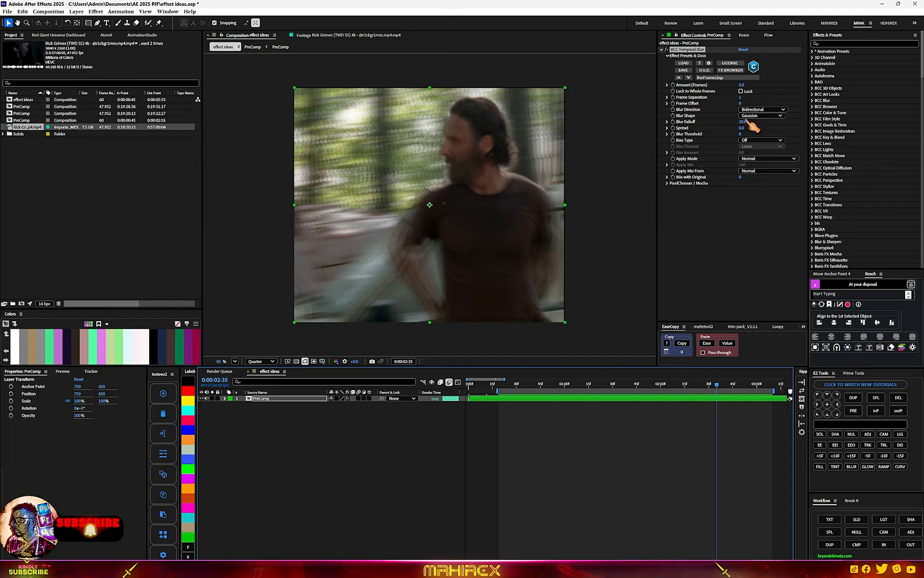
# Keyframe the Temporal Blur's Amount (Frames) at 0 at 0:00:01:10, before the slide begins.
pyautogui.moveTo(531, 392); pyautogui.dragTo(582, 405)
pyautogui.click(742, 84)
pyautogui.write('0')
pyautogui.press('Return')
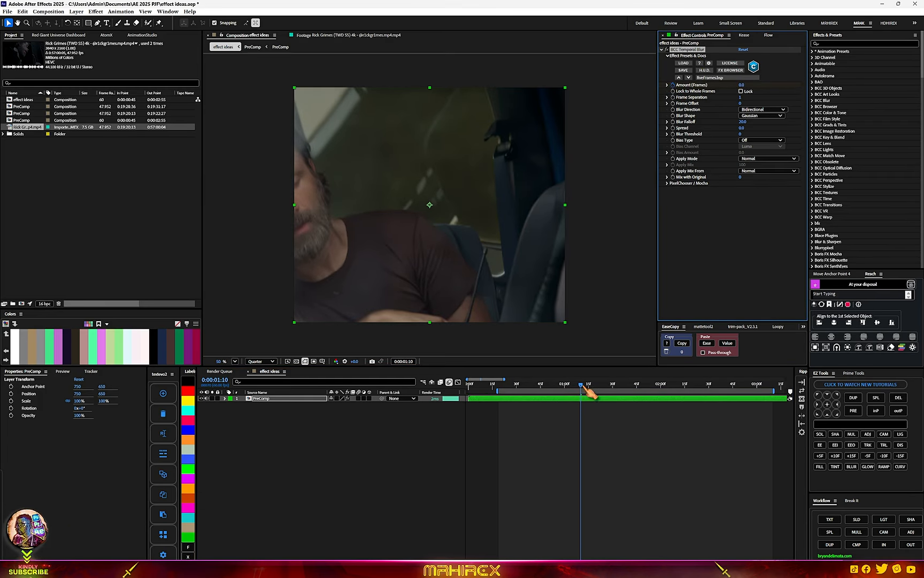
# Set the Temporal Blur's Amount (Frames) to 3 at 0:00:02:11.
pyautogui.moveTo(584, 387); pyautogui.dragTo(682, 387)
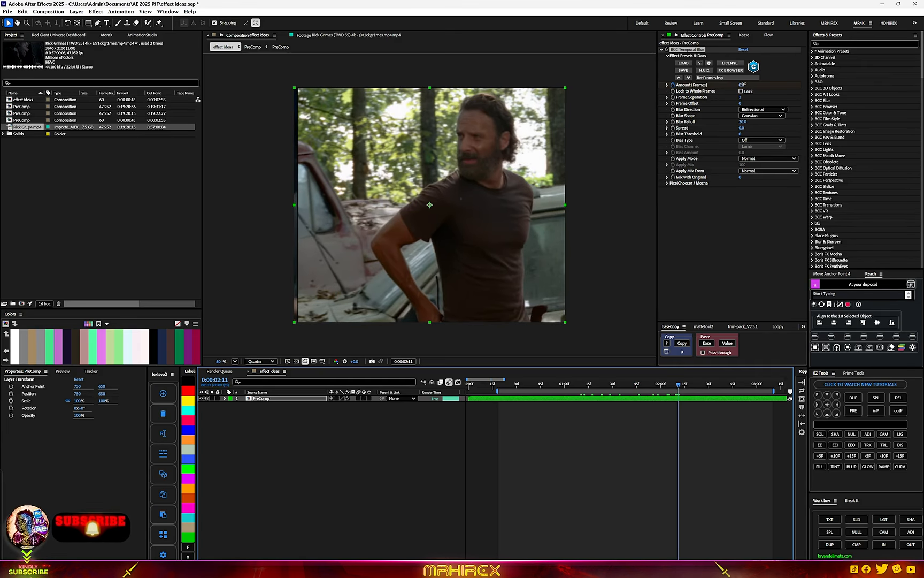
pyautogui.moveTo(743, 83); pyautogui.dragTo(747, 84)
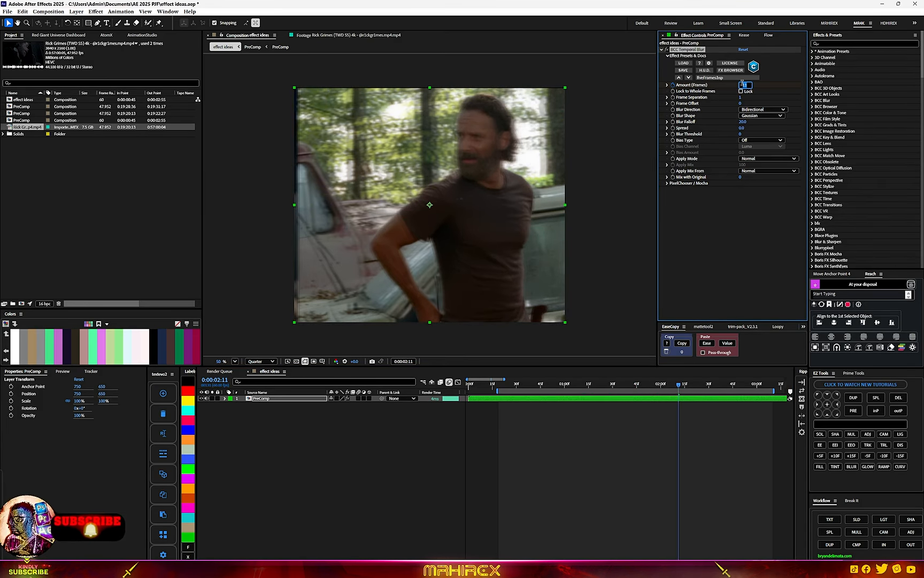
pyautogui.press('Return')
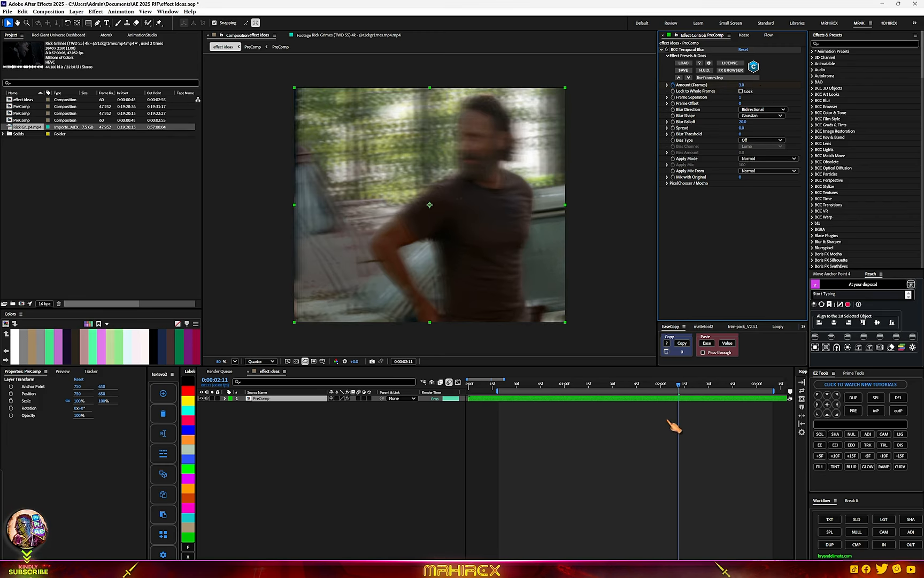
# Retime the Temporal Blur's two Amount (Frames) keyframes to about 0:00:01:18 and 0:00:02:00 and play the transition.
pyautogui.press('u')
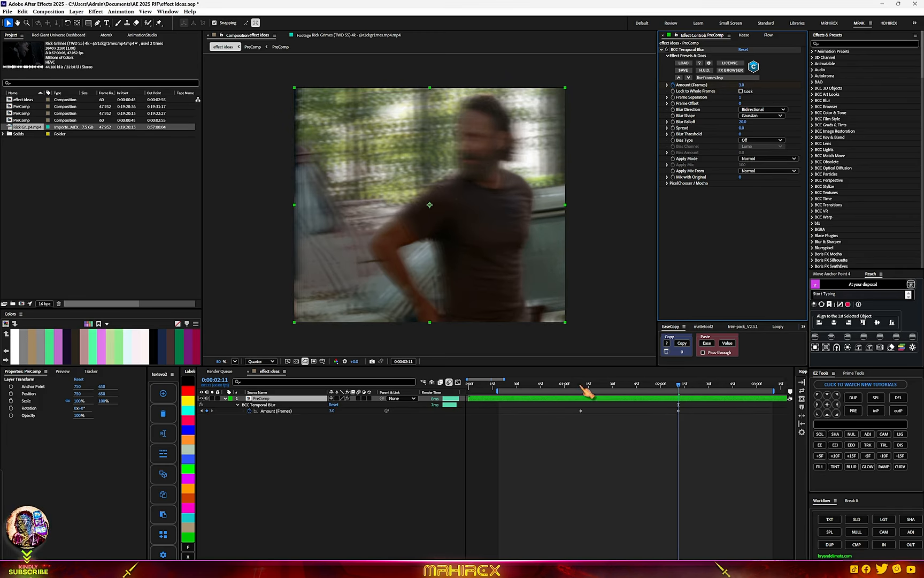
pyautogui.moveTo(583, 386); pyautogui.dragTo(629, 386)
pyautogui.click(655, 423)
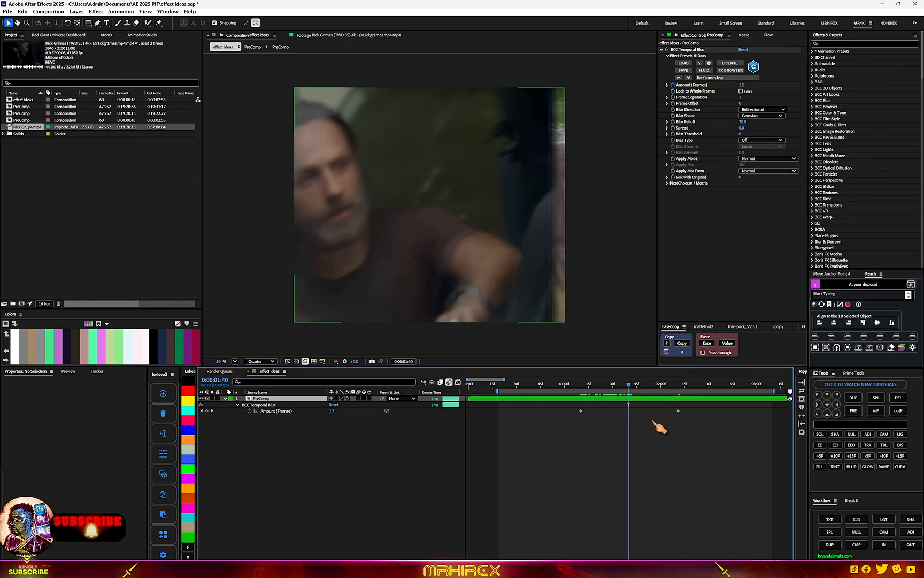
pyautogui.moveTo(701, 452); pyautogui.dragTo(664, 394)
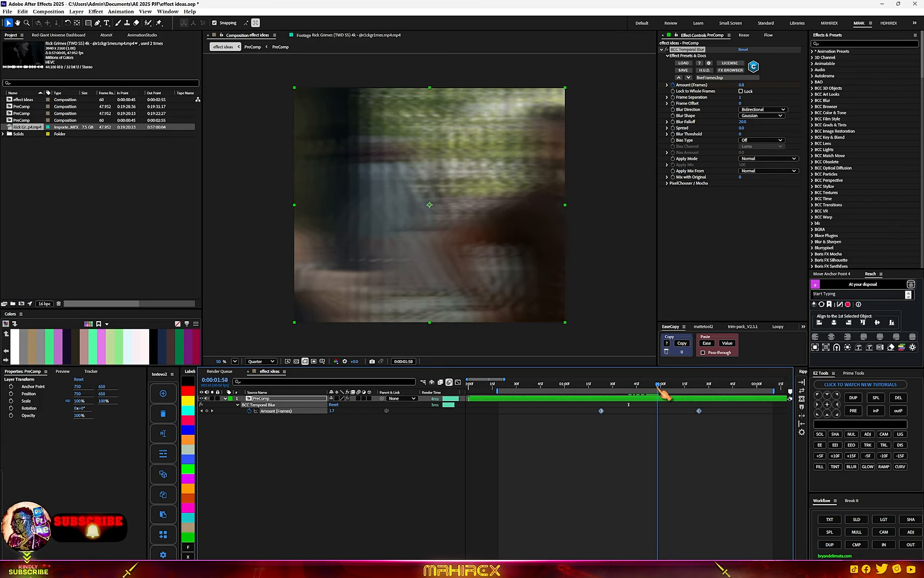
pyautogui.click(707, 417)
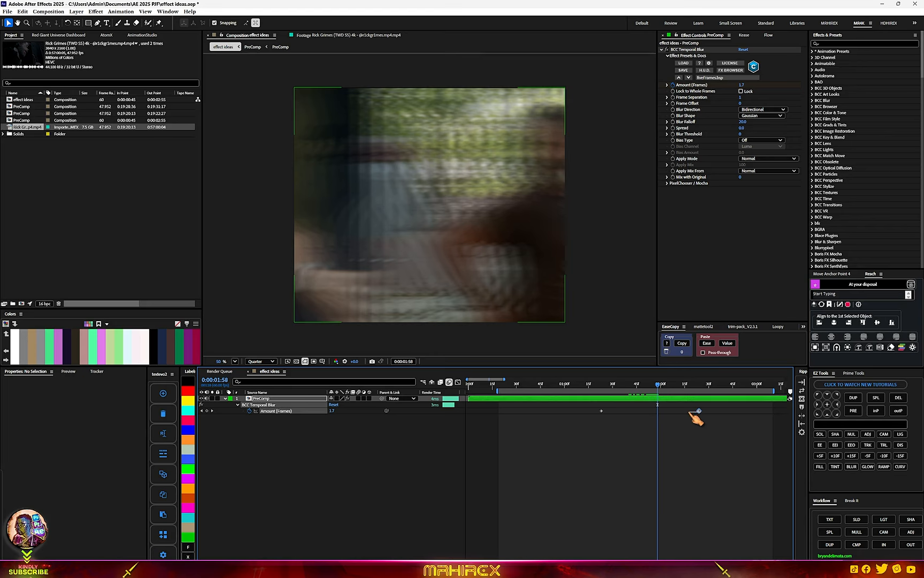
pyautogui.click(699, 410)
pyautogui.moveTo(698, 410); pyautogui.dragTo(595, 413)
pyautogui.click(590, 385)
pyautogui.press('space')
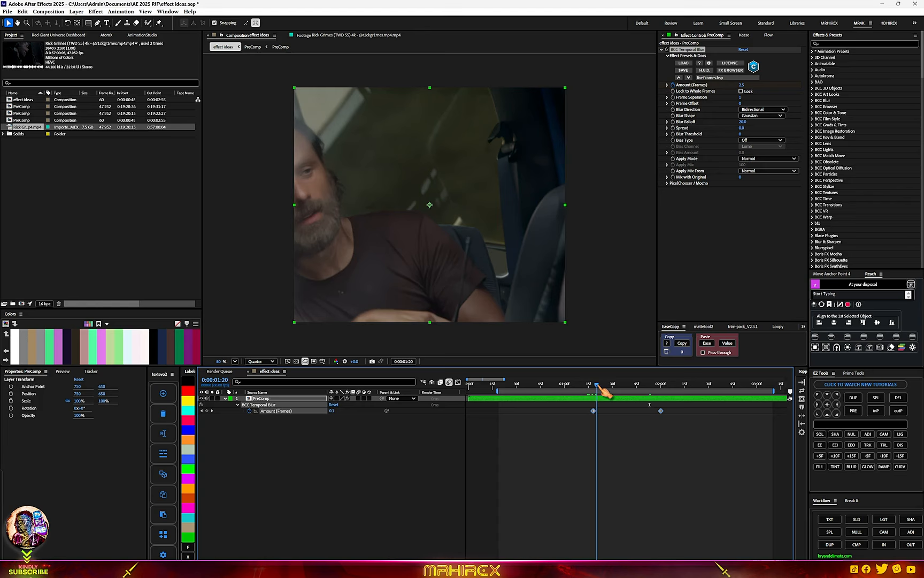
# Add a third Amount (Frames) keyframe near 0:00:02:18 with all keyframes eased, and scrub through the slide to review the blur.
pyautogui.moveTo(636, 386); pyautogui.dragTo(682, 387)
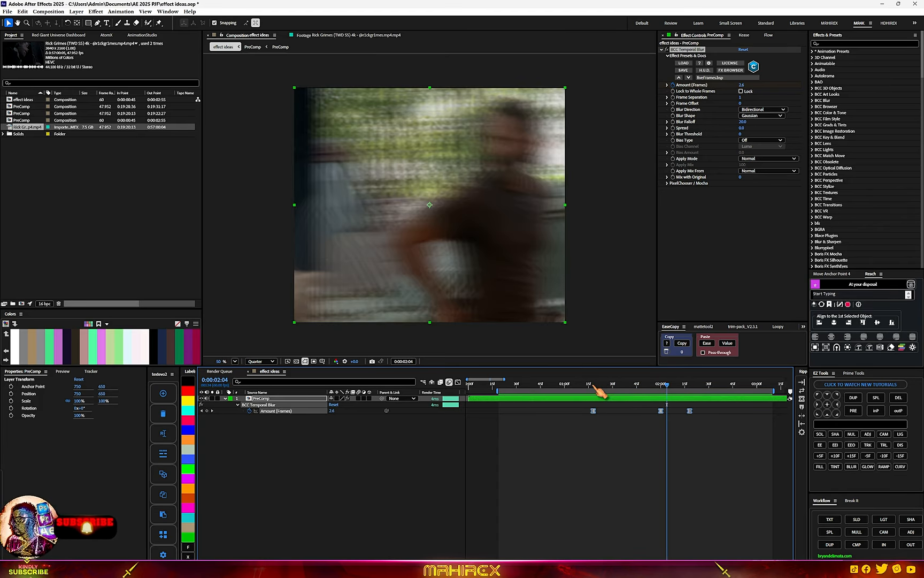
pyautogui.moveTo(598, 385); pyautogui.dragTo(688, 397)
pyautogui.moveTo(691, 399); pyautogui.dragTo(660, 407)
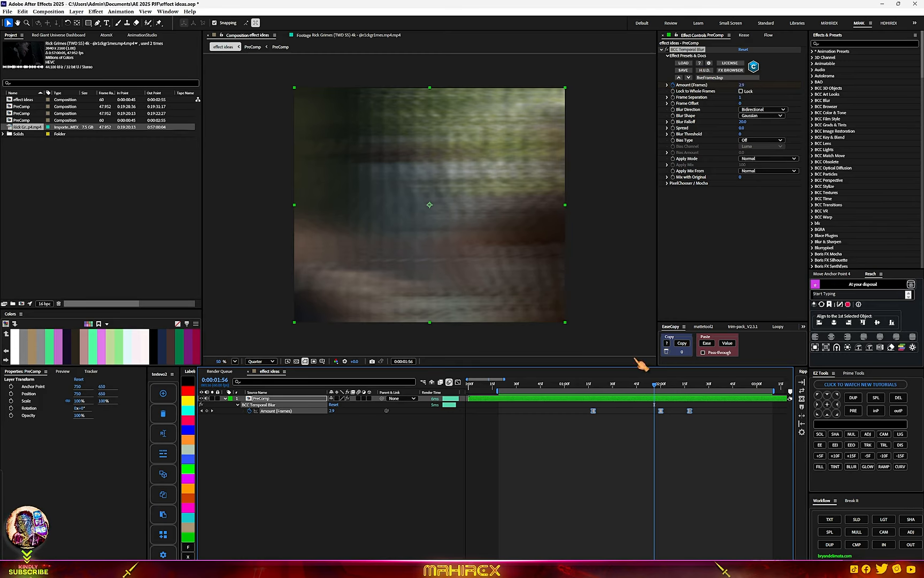
pyautogui.moveTo(579, 389); pyautogui.dragTo(636, 400)
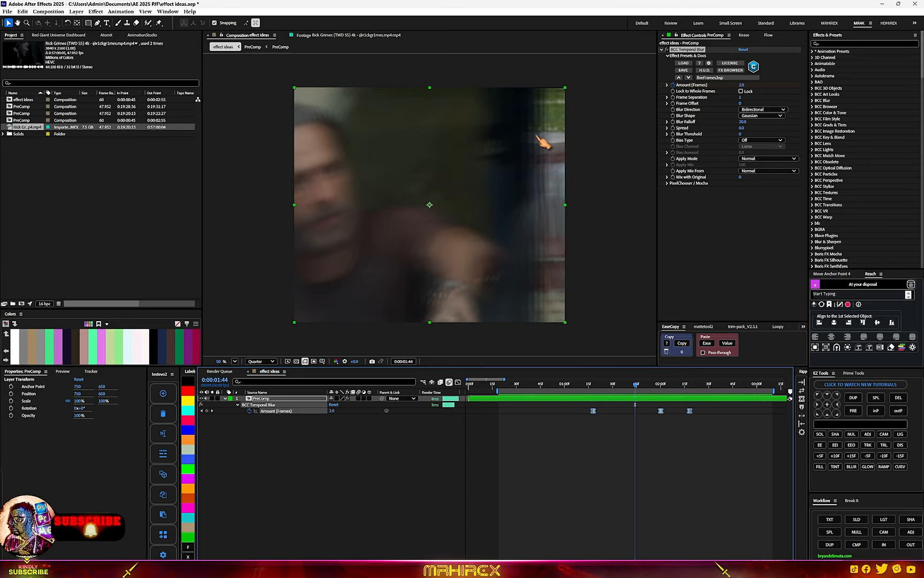
pyautogui.scroll(2, 535, 210)
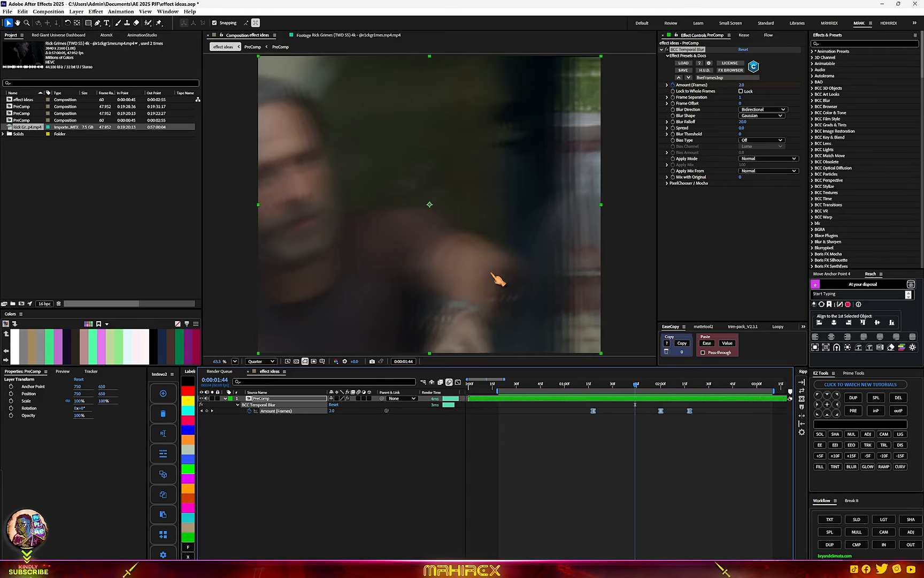
pyautogui.scroll(-2, 498, 278)
pyautogui.moveTo(634, 395); pyautogui.dragTo(578, 403)
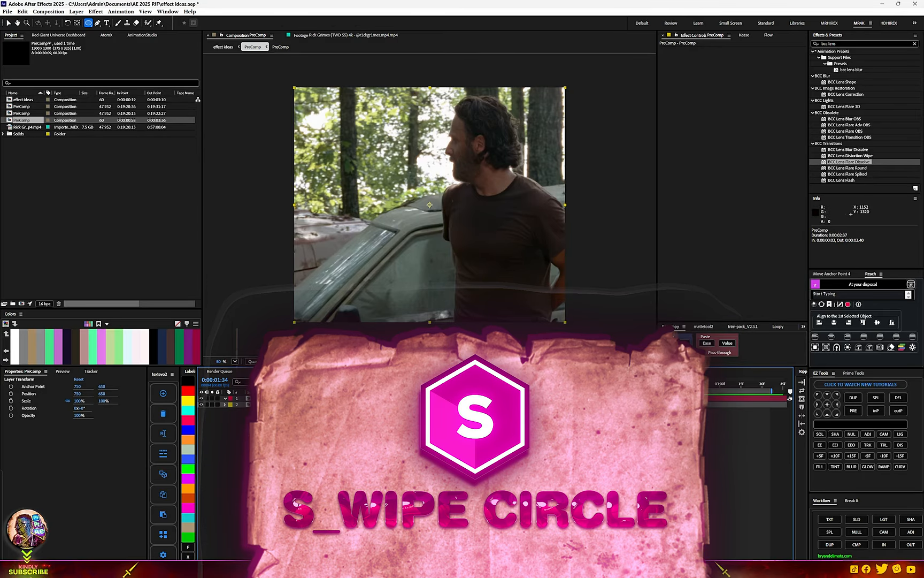
# Save the project and apply S_WipeCircle to the lower PreComp layer, raising its Wipe Percent to preview the circle.
pyautogui.hotkey('ctrl', 's')
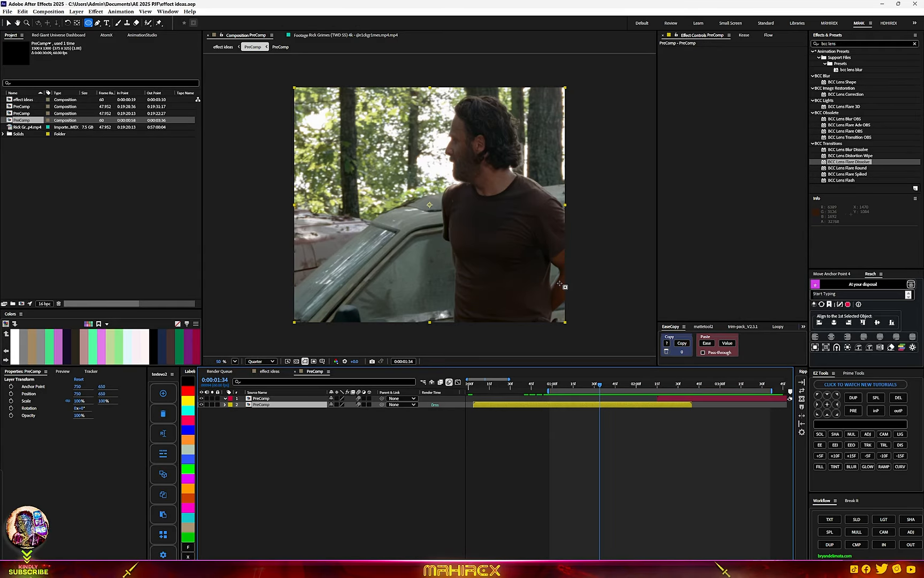
pyautogui.hotkey('ctrl', 'space')
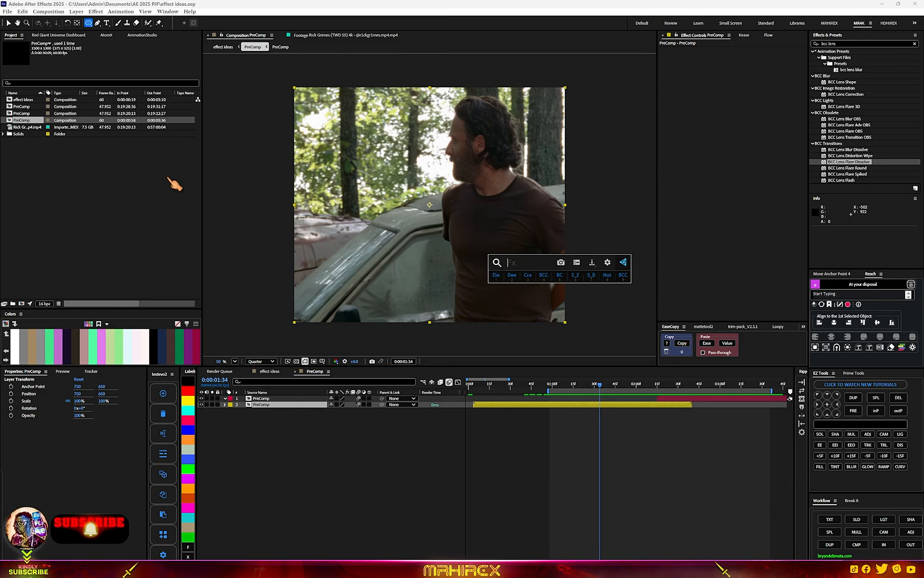
pyautogui.write('circ')
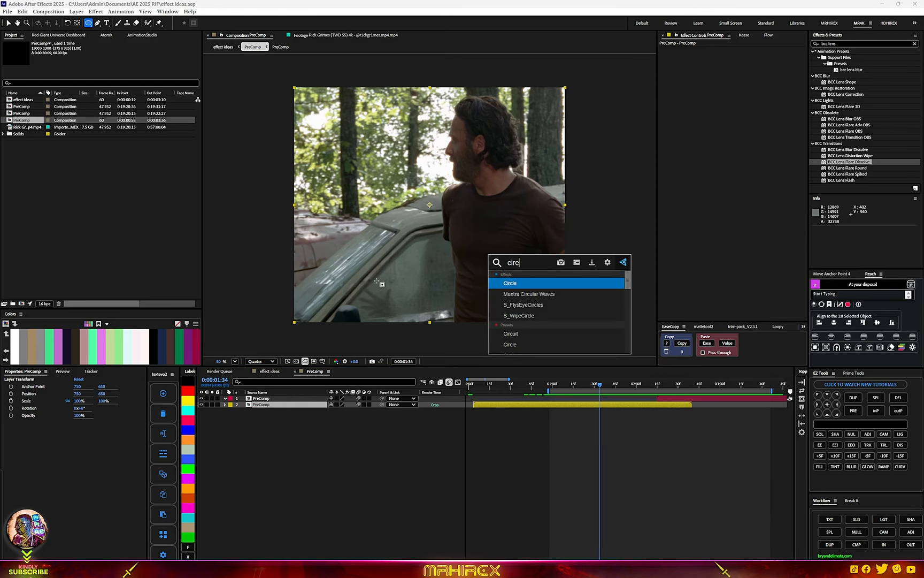
pyautogui.click(524, 316)
pyautogui.press('v')
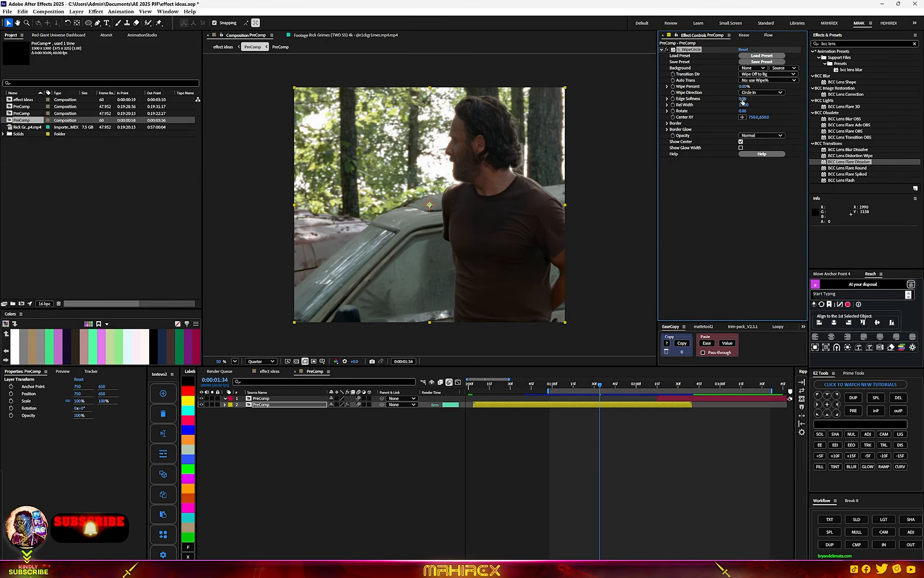
pyautogui.moveTo(744, 87); pyautogui.dragTo(766, 87)
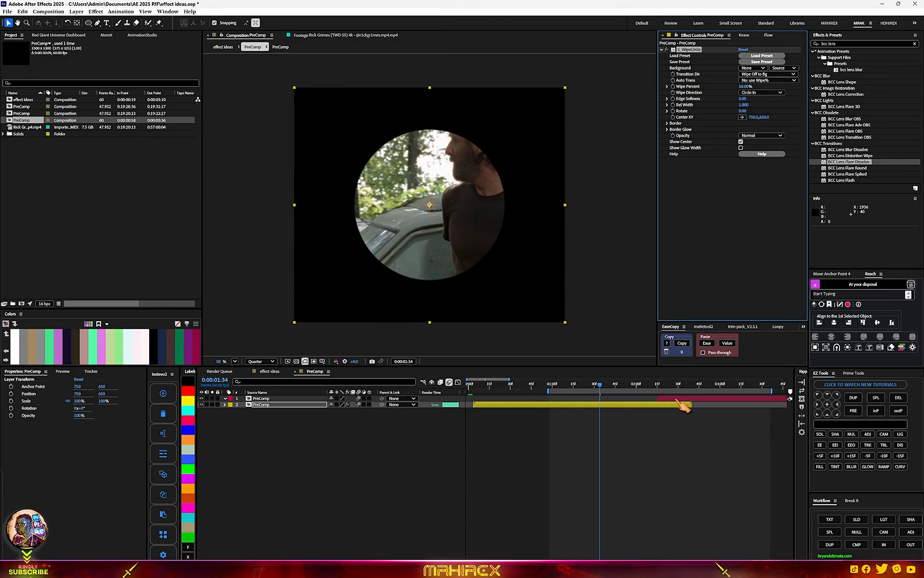
# Place the incoming PreComp beneath the wiped layer and shift it to start at 0:00:01:34.
pyautogui.moveTo(678, 402); pyautogui.dragTo(644, 401)
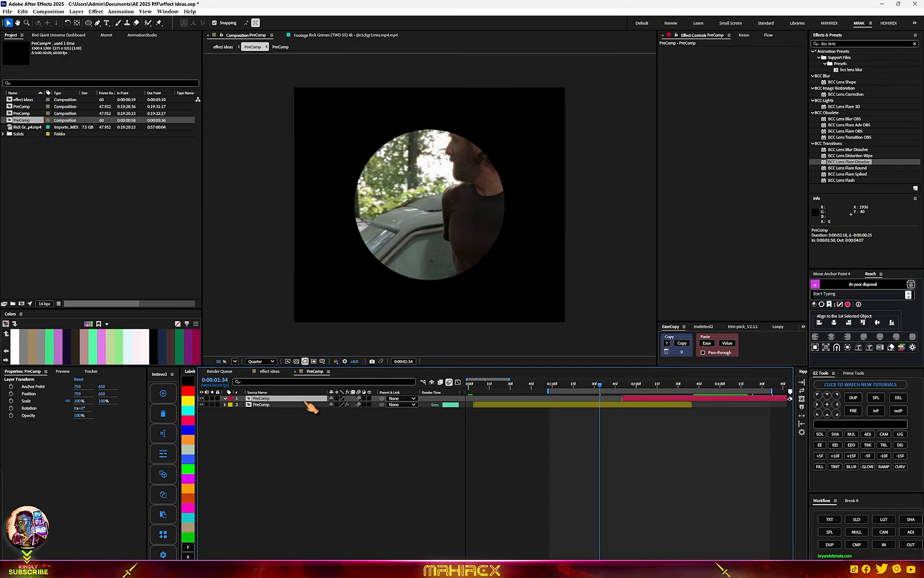
pyautogui.moveTo(308, 402); pyautogui.dragTo(310, 428)
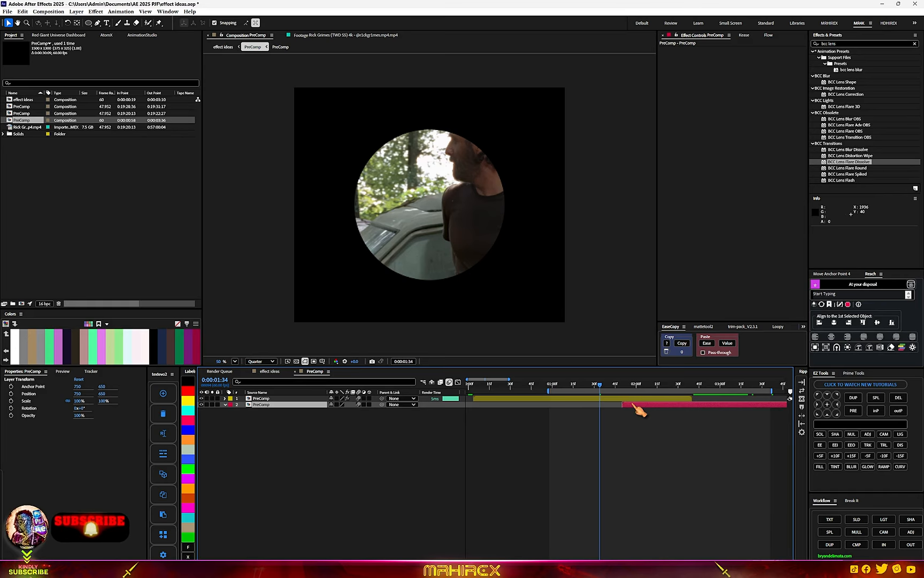
pyautogui.moveTo(635, 405); pyautogui.dragTo(609, 408)
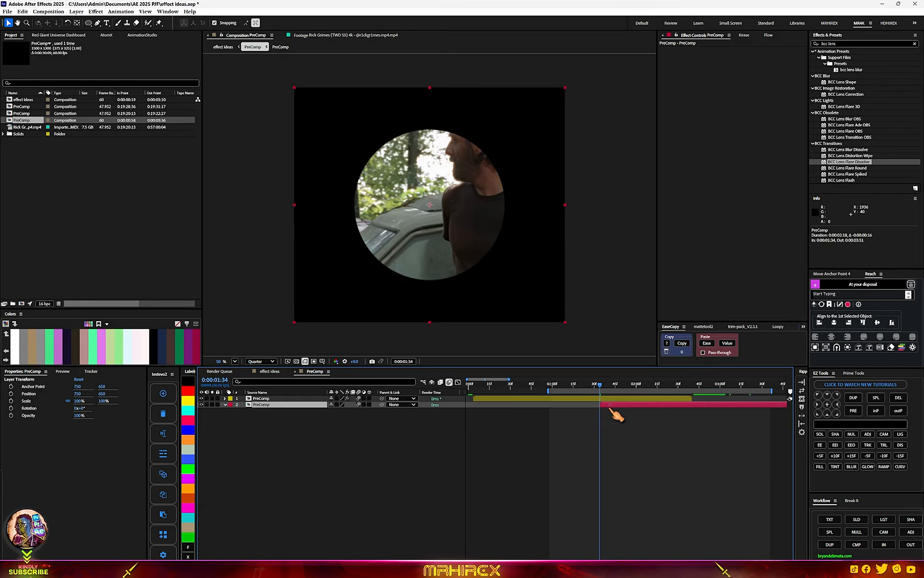
# Keyframe the S_WipeCircle Wipe Percent at 0% at 0:00:01:34 and 100% at 0:00:02:40, and preview the wipe.
pyautogui.click(605, 399)
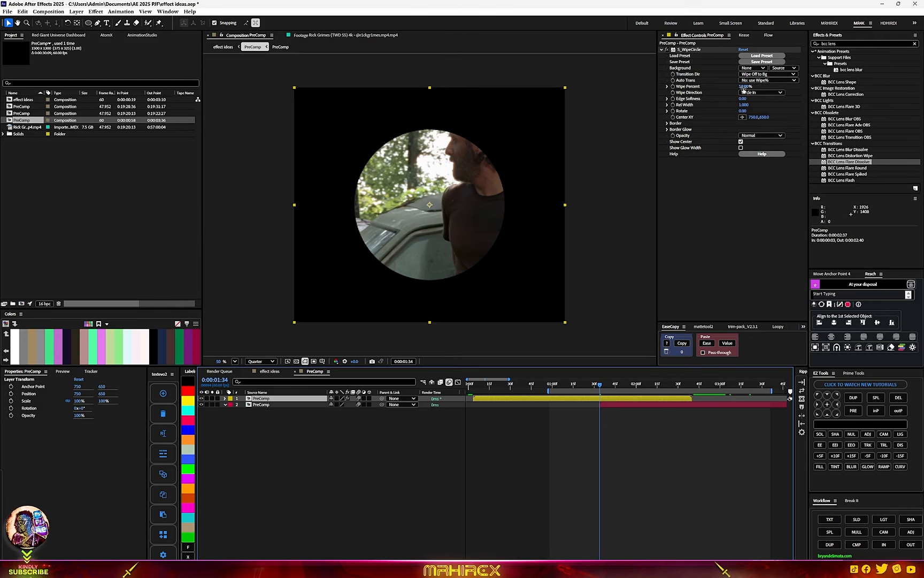
pyautogui.moveTo(747, 86); pyautogui.dragTo(637, 97)
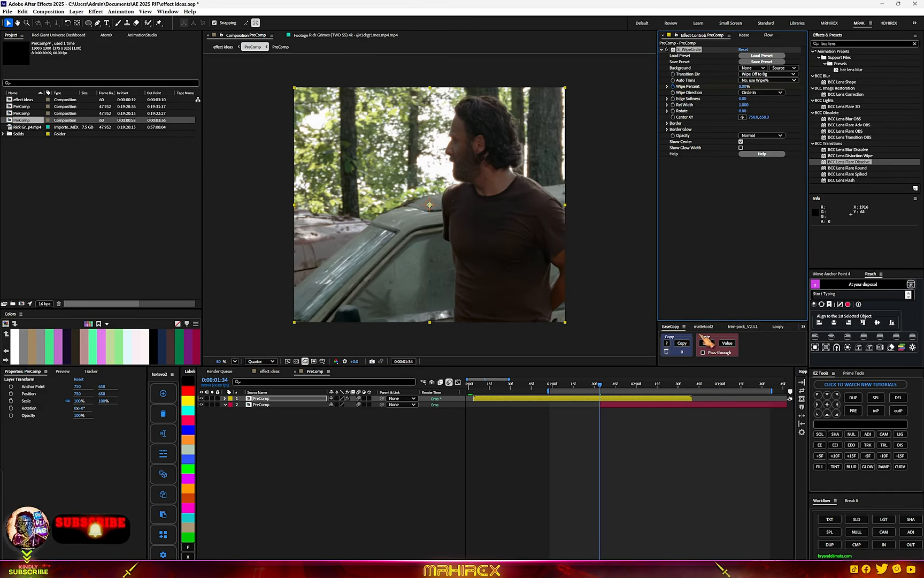
pyautogui.press('u')
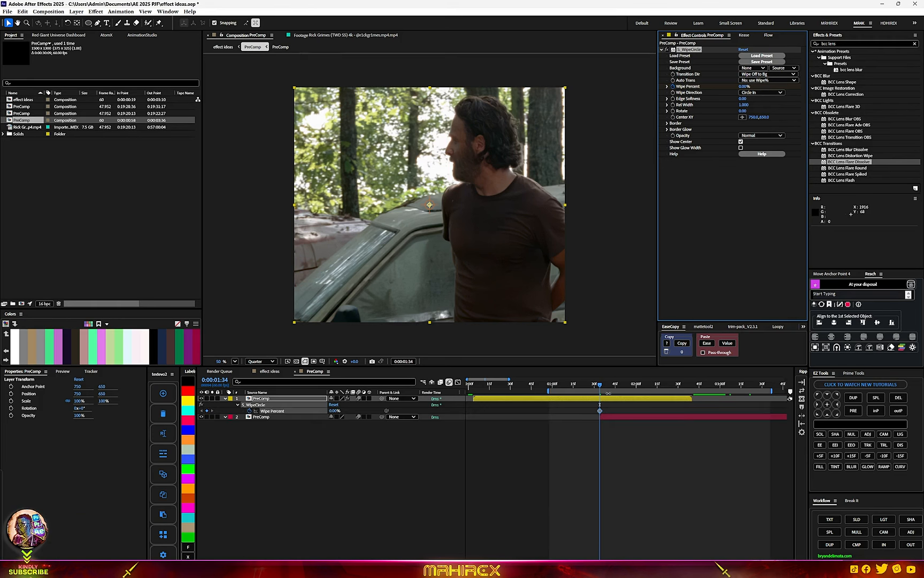
pyautogui.moveTo(604, 388); pyautogui.dragTo(697, 397)
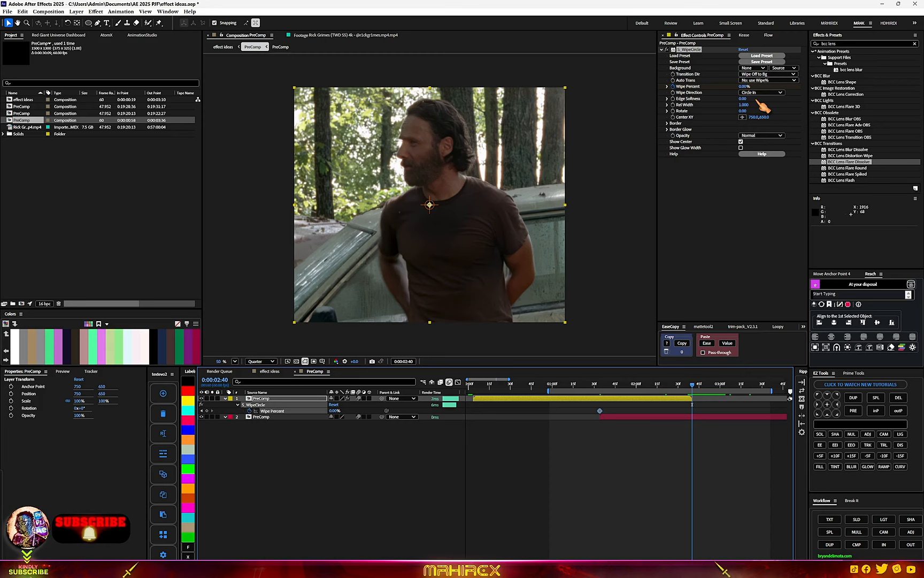
pyautogui.moveTo(743, 86); pyautogui.dragTo(858, 98)
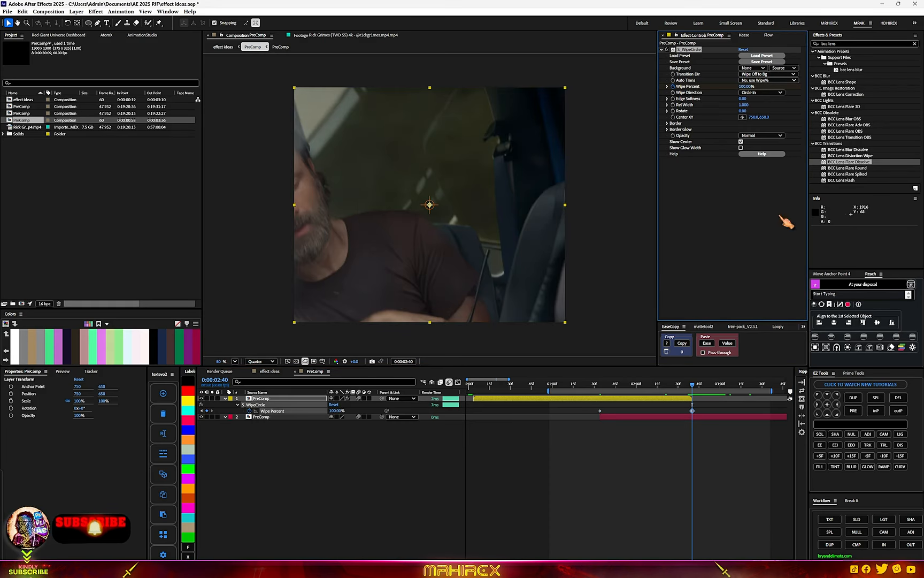
pyautogui.press('space')
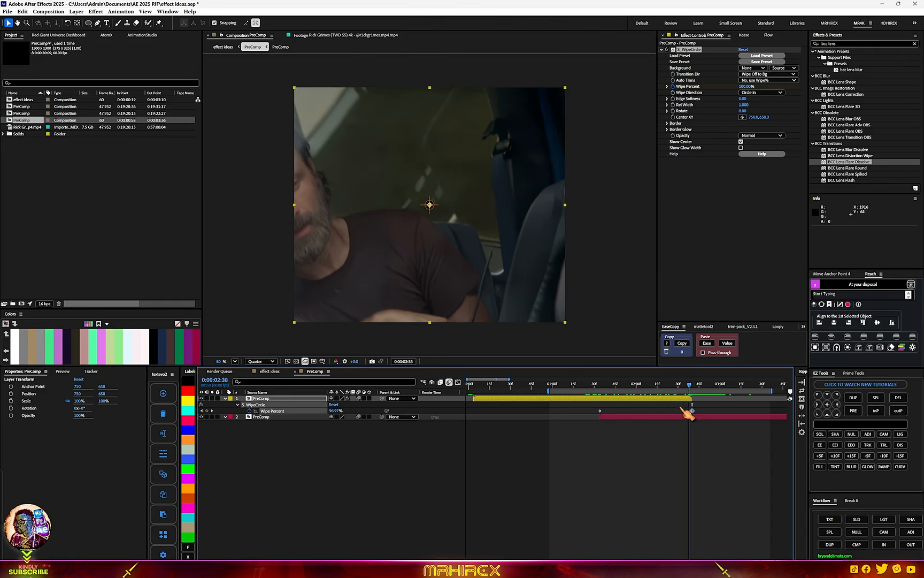
pyautogui.moveTo(637, 416); pyautogui.dragTo(636, 415)
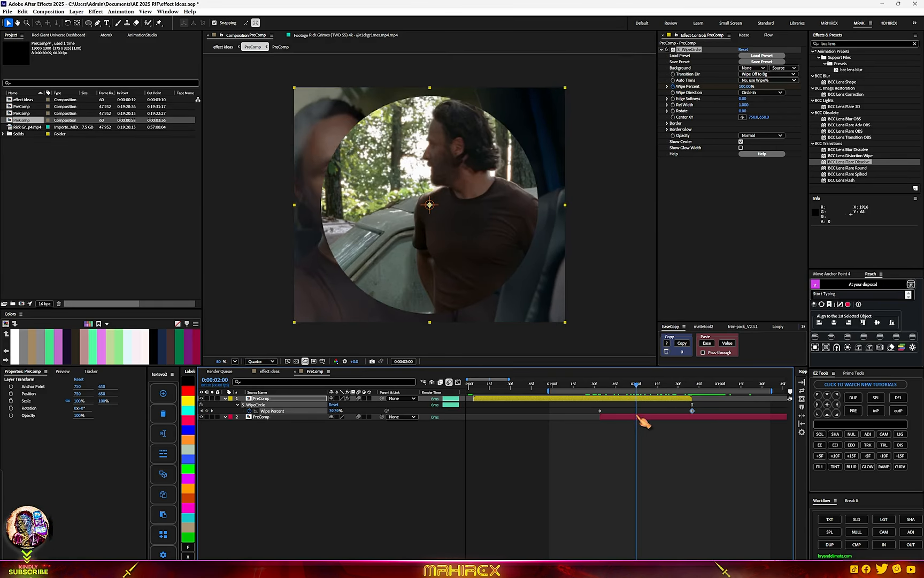
# Set the circle wipe's Border Width to 25 and scrub through the transition.
pyautogui.click(668, 123)
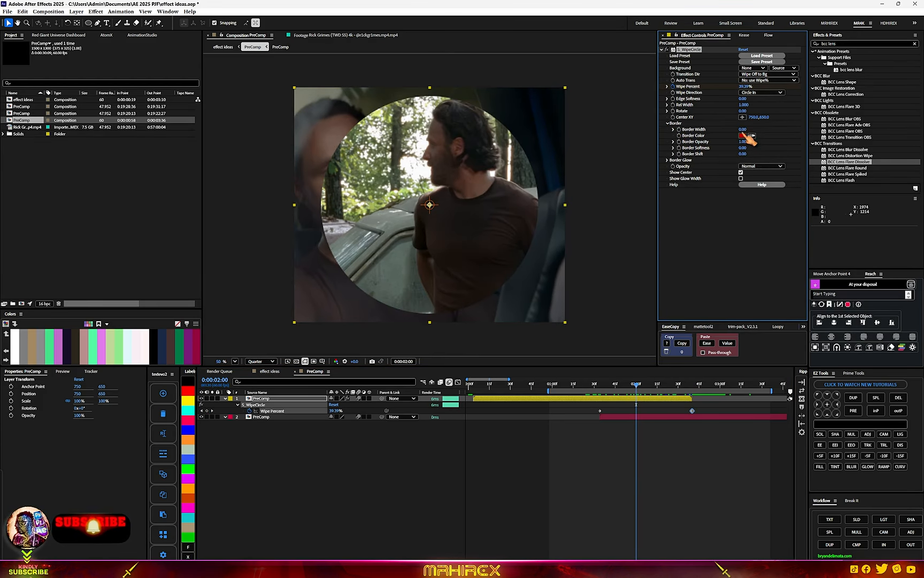
pyautogui.moveTo(741, 128); pyautogui.dragTo(752, 129)
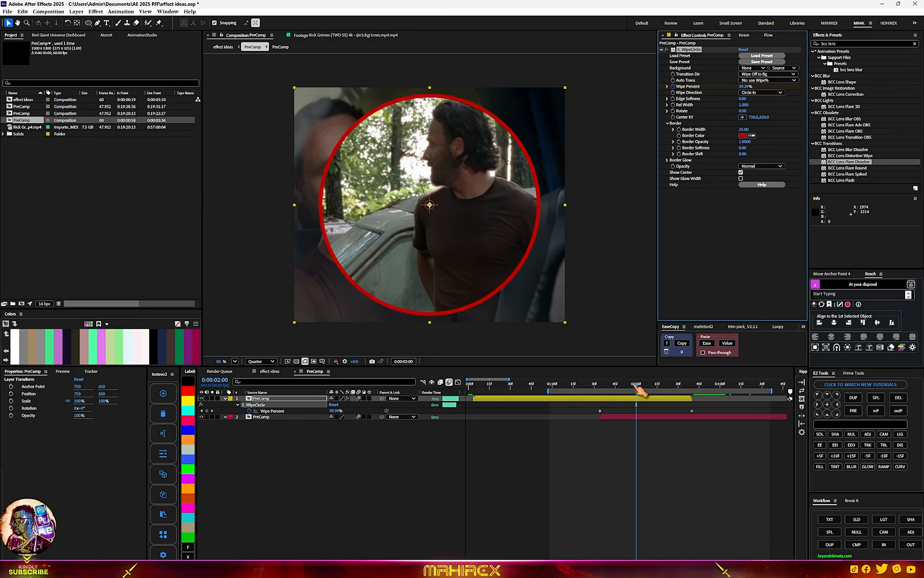
pyautogui.moveTo(637, 390); pyautogui.dragTo(657, 411)
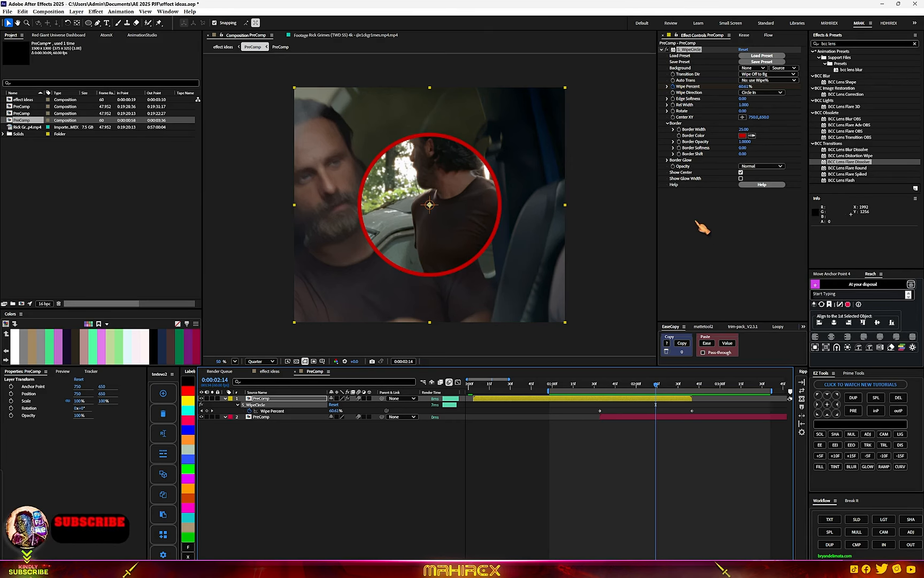
# Set the circle wipe's Border Glow to 9.9 and Glow Width to 122, and scrub through the glowing transition.
pyautogui.click(668, 161)
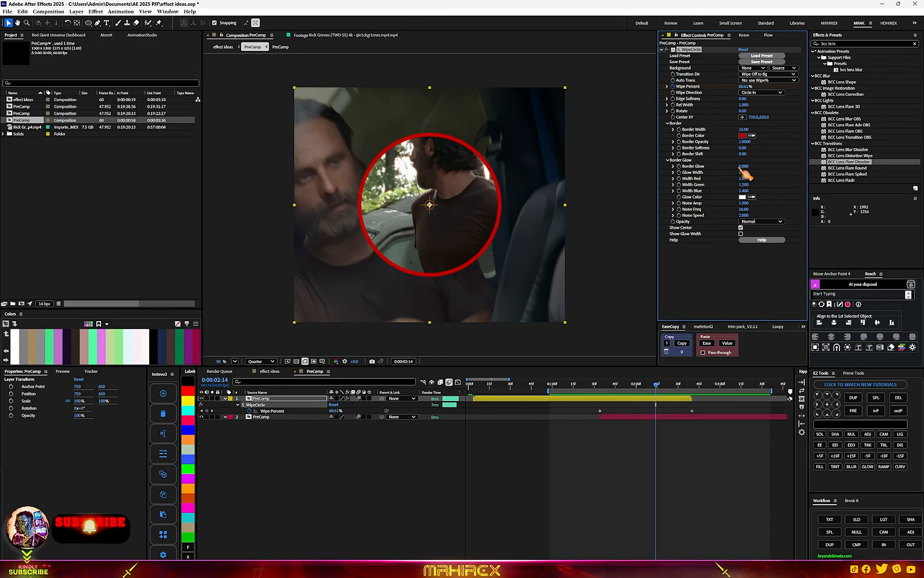
pyautogui.moveTo(753, 166); pyautogui.dragTo(923, 159)
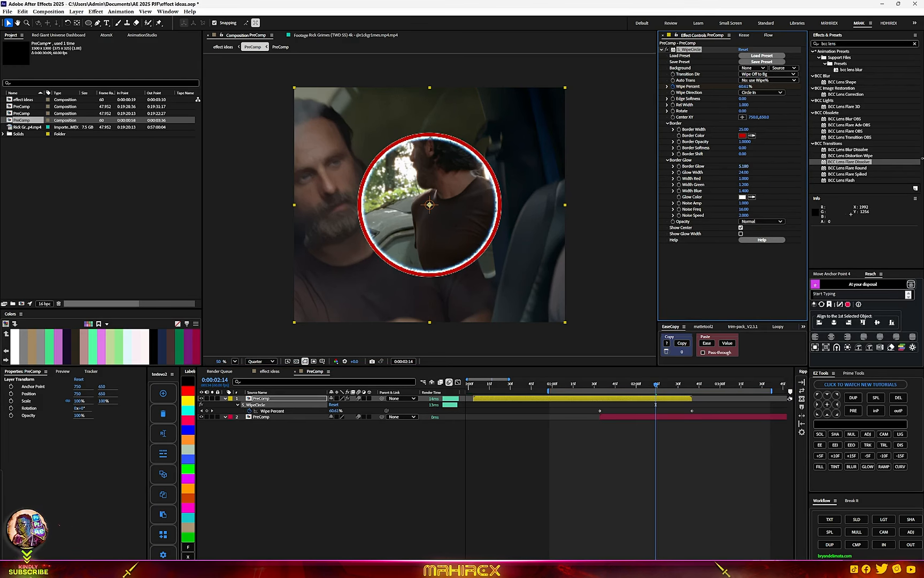
pyautogui.moveTo(748, 167); pyautogui.dragTo(923, 175)
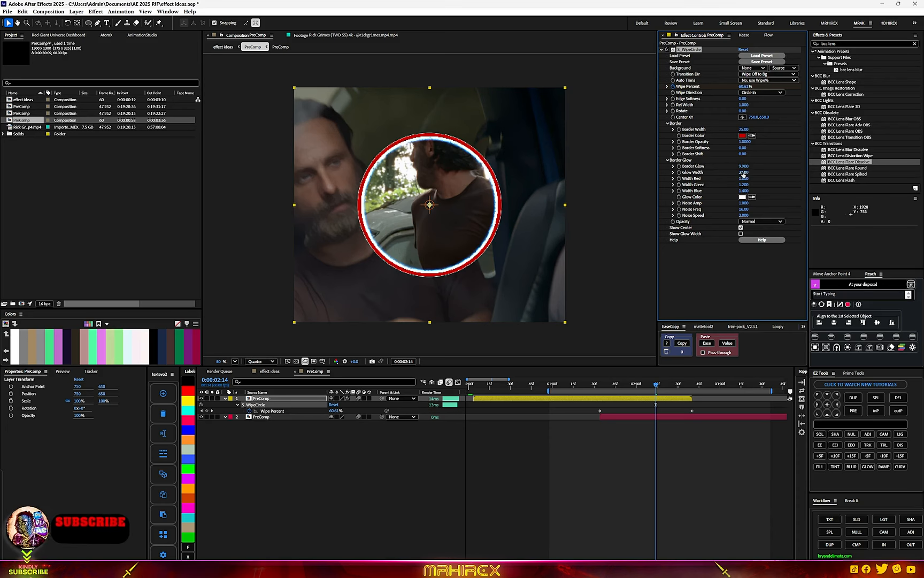
pyautogui.moveTo(743, 173); pyautogui.dragTo(775, 166)
pyautogui.moveTo(588, 386); pyautogui.dragTo(641, 409)
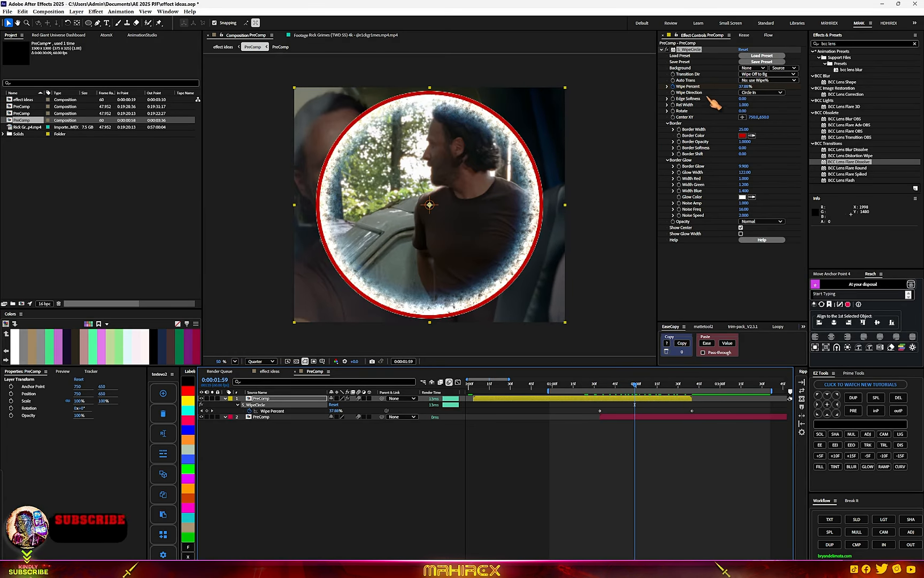
# Set the circle wipe's Edge Softness to 15 and scrub through the transition from before its start.
pyautogui.moveTo(742, 99)
pyautogui.mouseDown()
pyautogui.moveTo(763, 95)
pyautogui.moveTo(748, 101)
pyautogui.mouseUp()
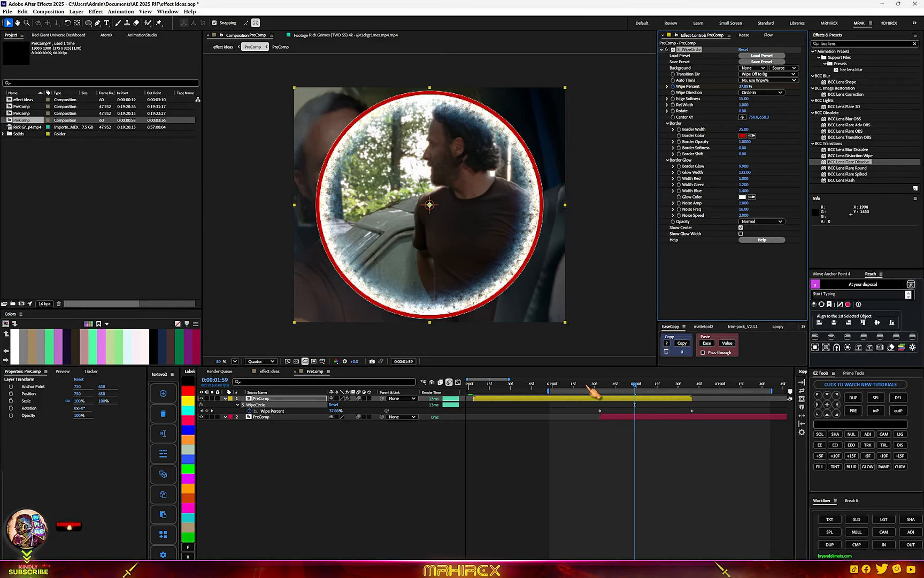
pyautogui.moveTo(593, 391); pyautogui.dragTo(595, 429)
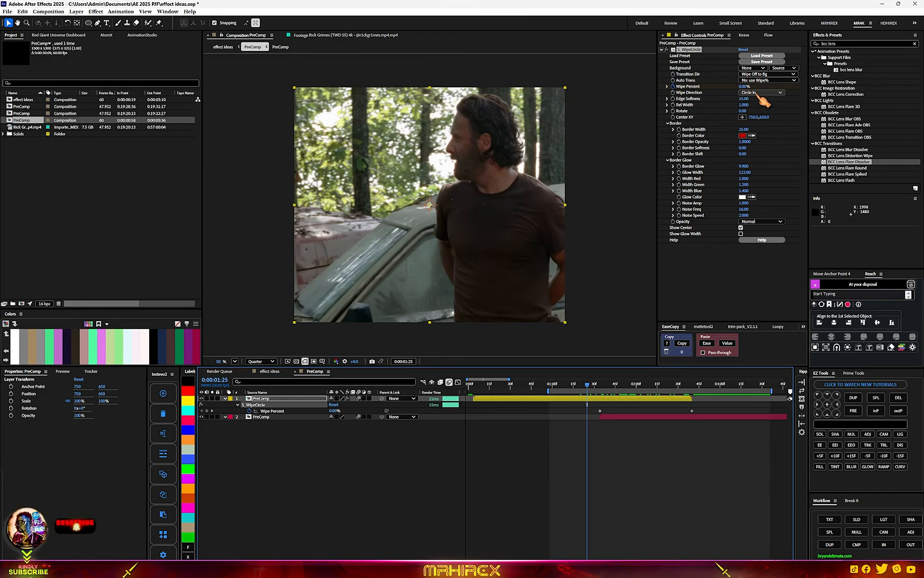
pyautogui.moveTo(587, 384); pyautogui.dragTo(632, 422)
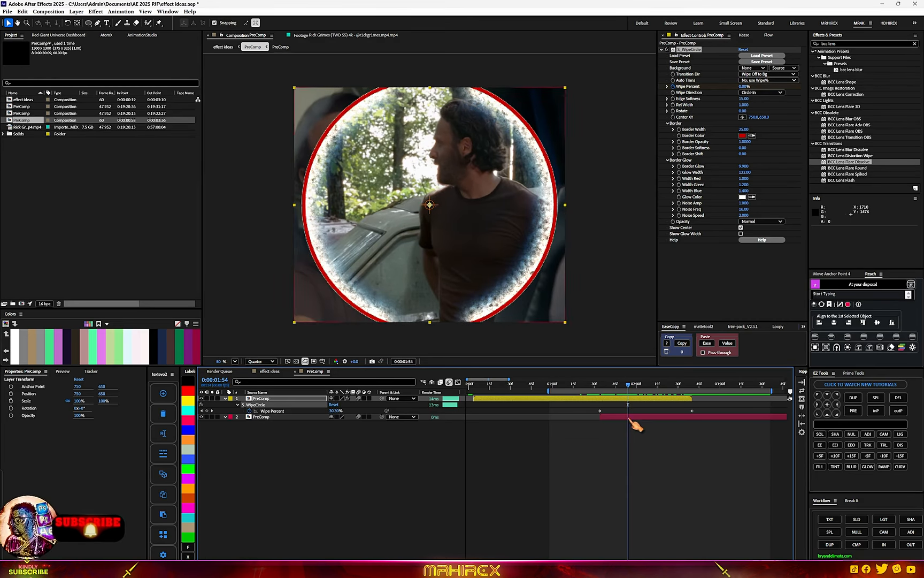
# Set the circle wipe's Wipe Direction to Circle Out and preview the transition from before its start.
pyautogui.click(759, 93)
pyautogui.click(765, 109)
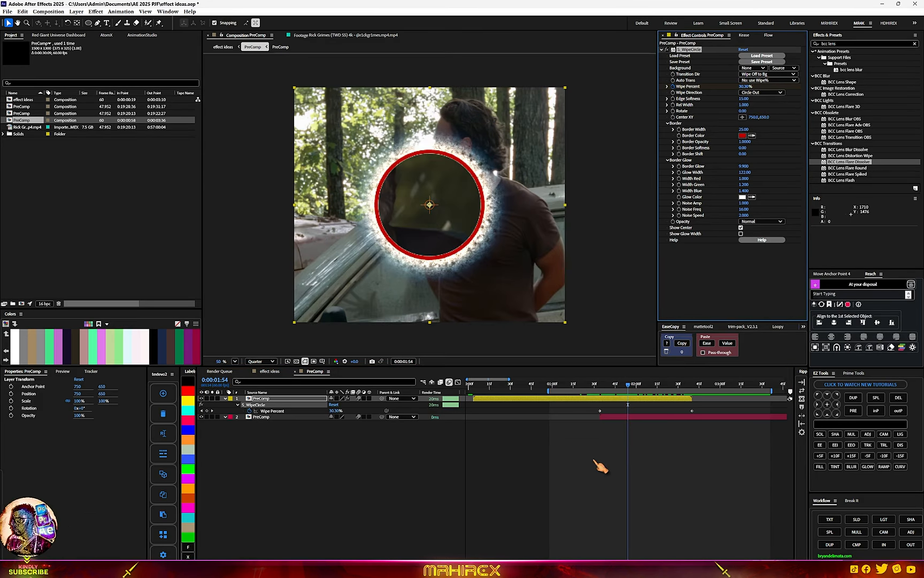
pyautogui.click(591, 385)
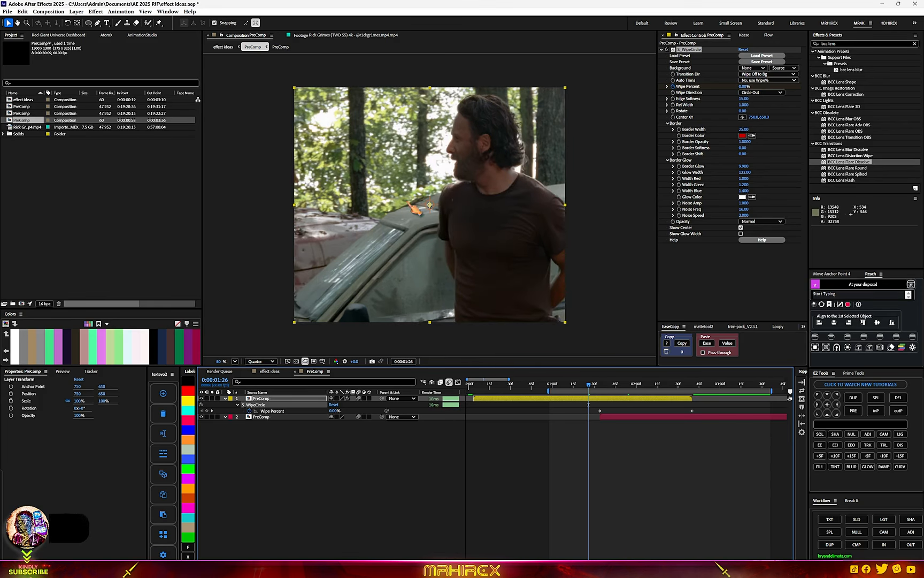
pyautogui.moveTo(598, 385); pyautogui.dragTo(573, 416)
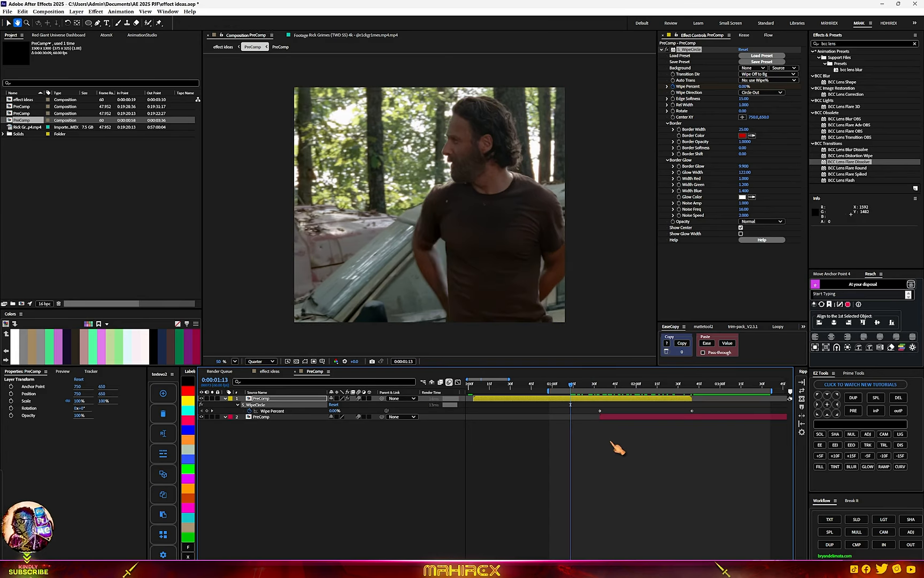
pyautogui.press('space')
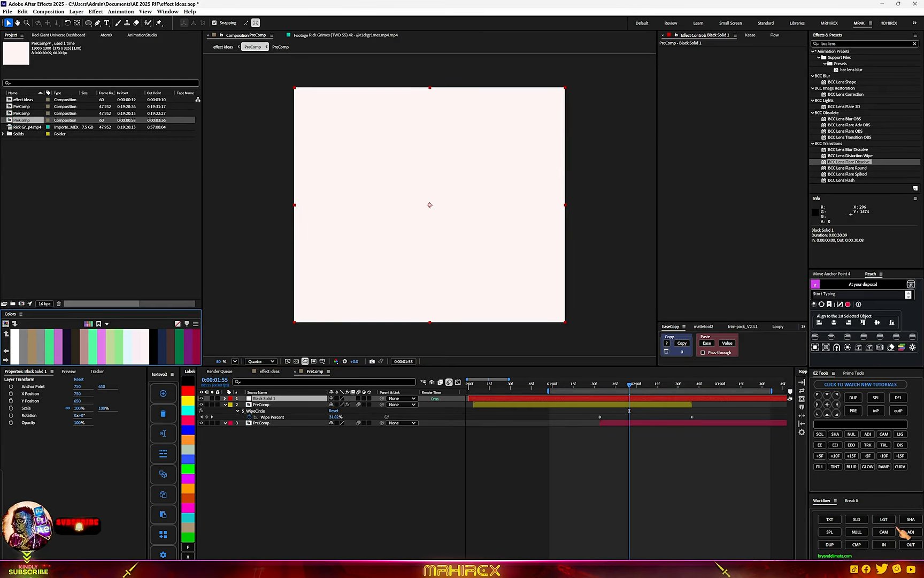
# Precompose the white solid and remove the S_WipeCircle effect from the outgoing clip's precomp directly below it.
pyautogui.click(856, 544)
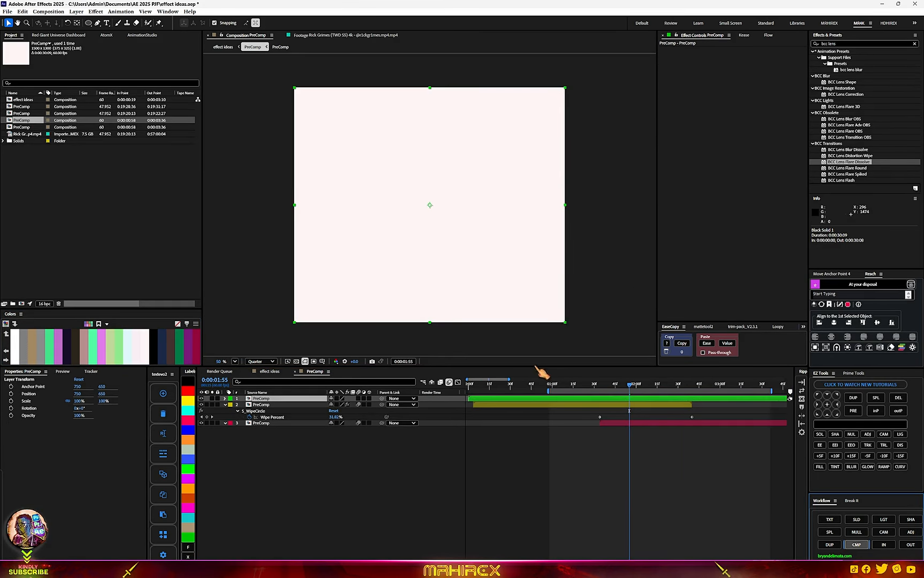
pyautogui.click(589, 405)
pyautogui.click(689, 50)
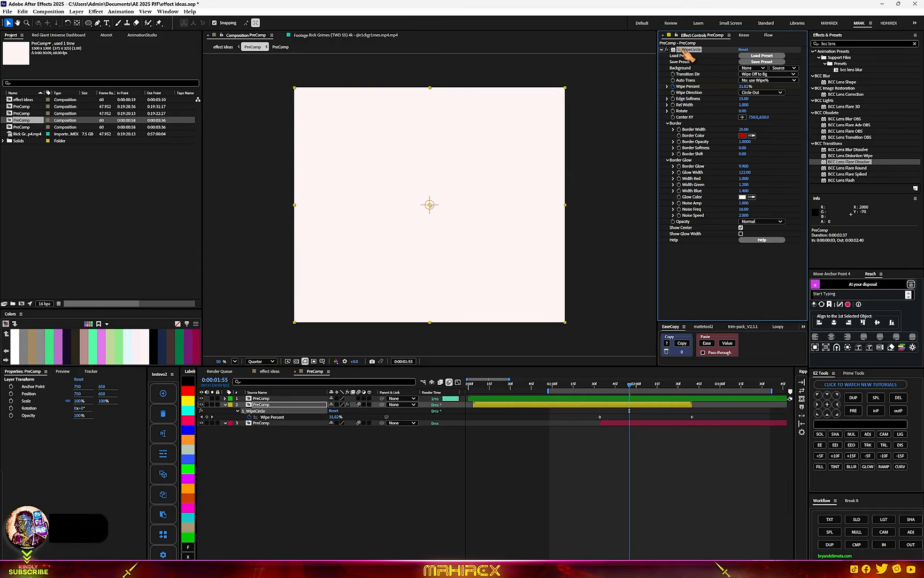
pyautogui.press('Delete')
# Apply the S_WipeCircle effect to the white solid's precomp.
pyautogui.click(623, 400)
pyautogui.hotkey('ctrl', 'space')
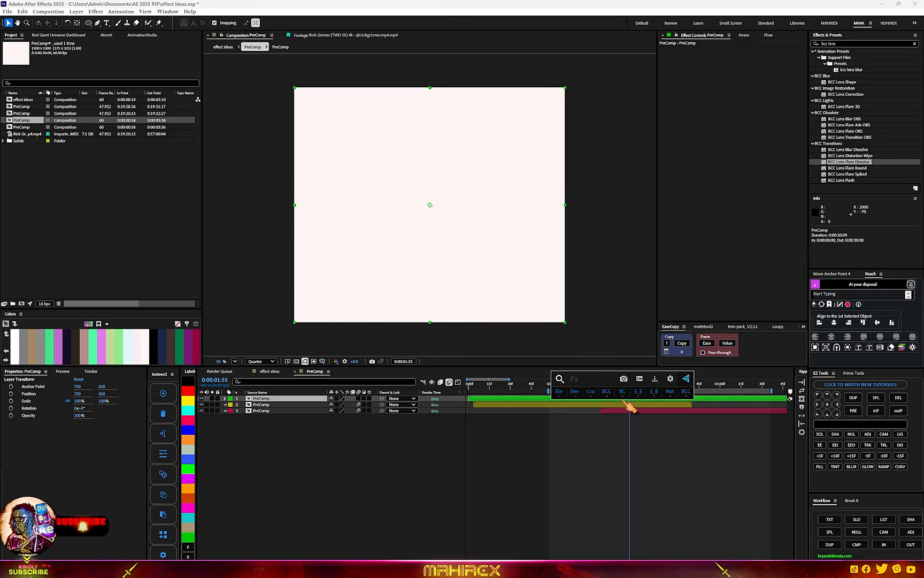
pyautogui.write('ci')
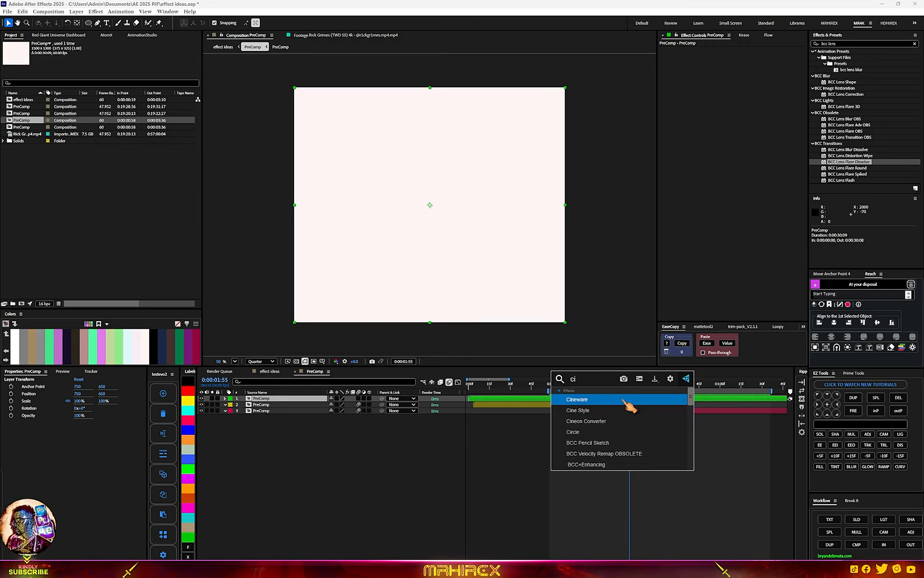
pyautogui.write('r')
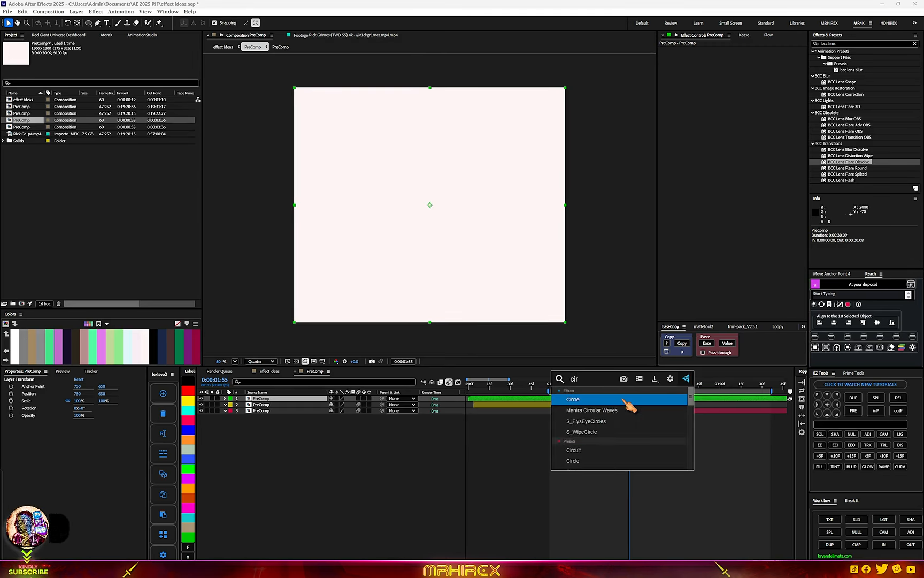
pyautogui.click(615, 431)
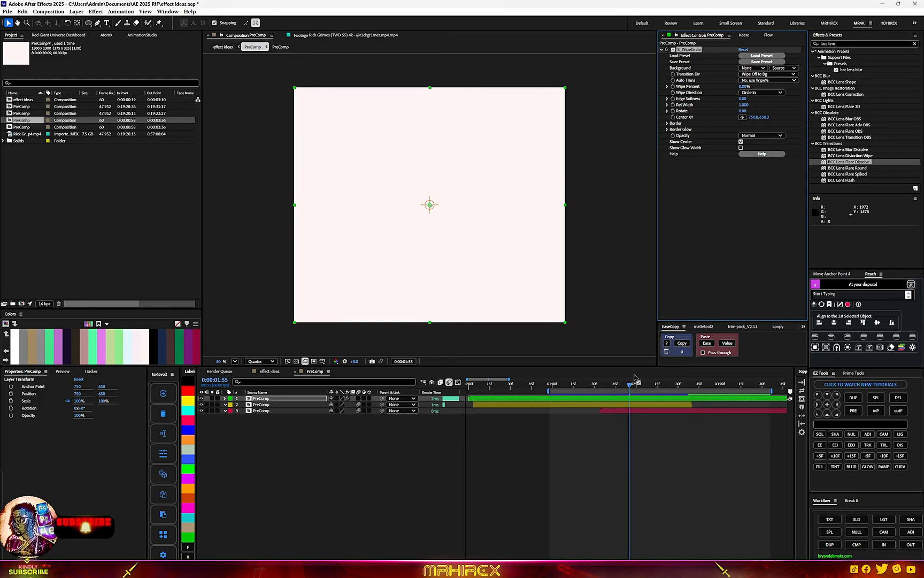
# Keyframe the solid precomp's Wipe Percent at 100% at 0:00:01:34 and 0% at 0:00:02:38, and scrub through the wipe.
pyautogui.moveTo(600, 384); pyautogui.dragTo(601, 386)
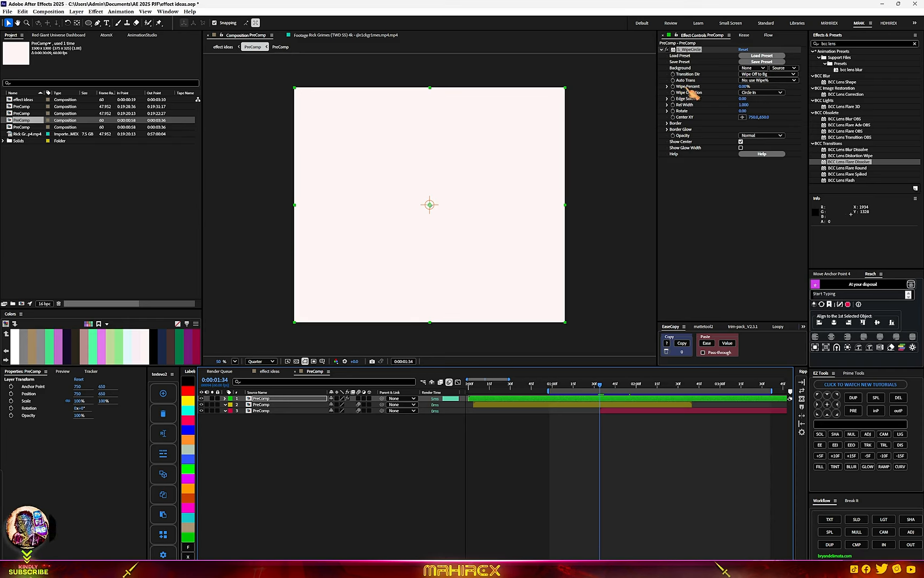
pyautogui.click(673, 87)
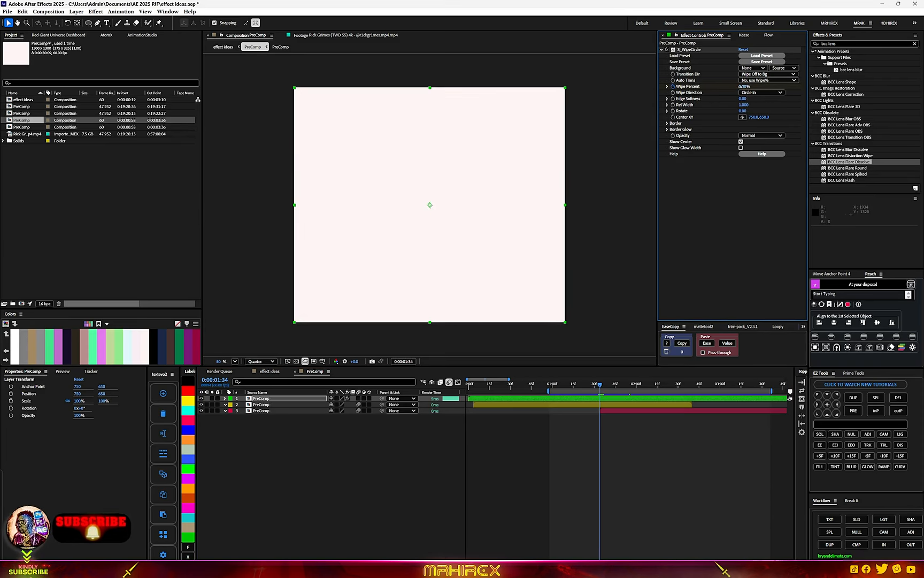
pyautogui.moveTo(744, 87); pyautogui.dragTo(784, 88)
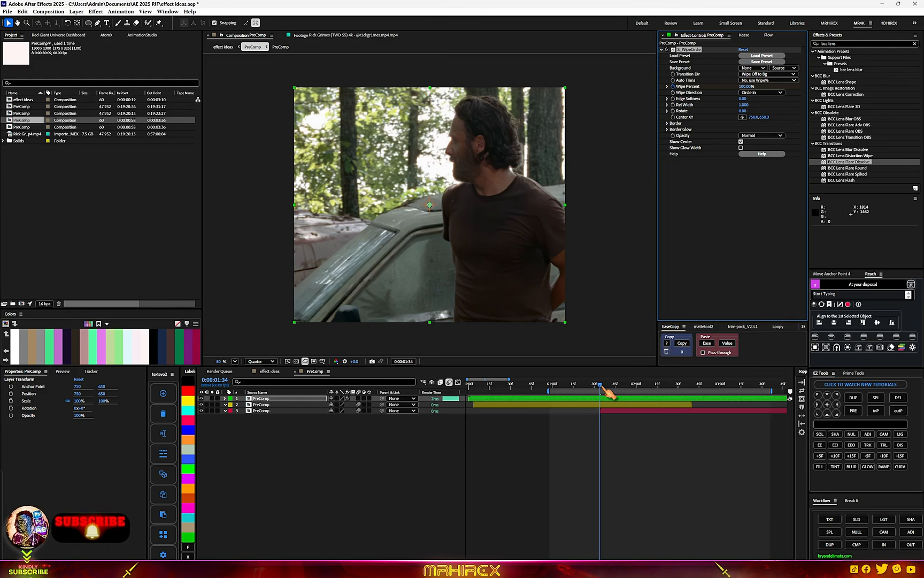
pyautogui.press('u')
pyautogui.moveTo(602, 388); pyautogui.dragTo(695, 402)
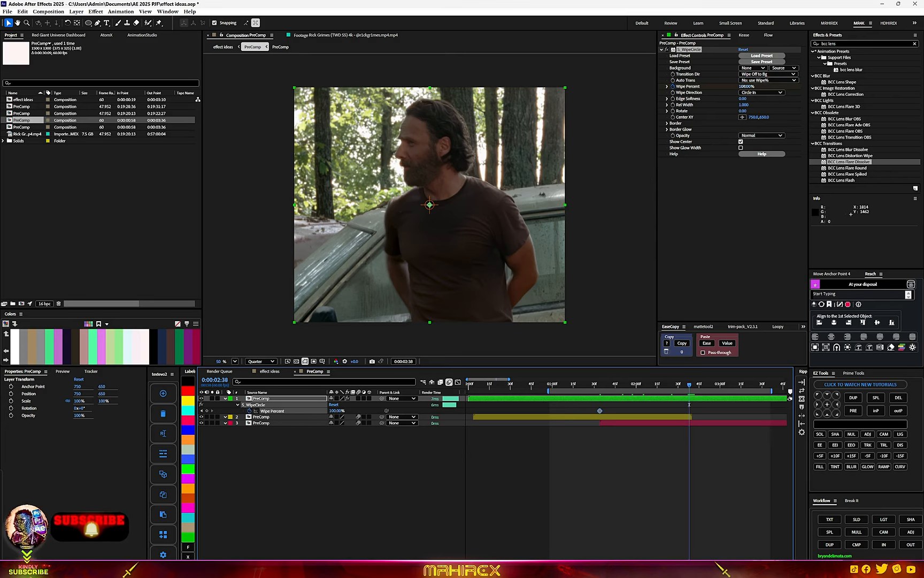
pyautogui.moveTo(746, 87); pyautogui.dragTo(563, 123)
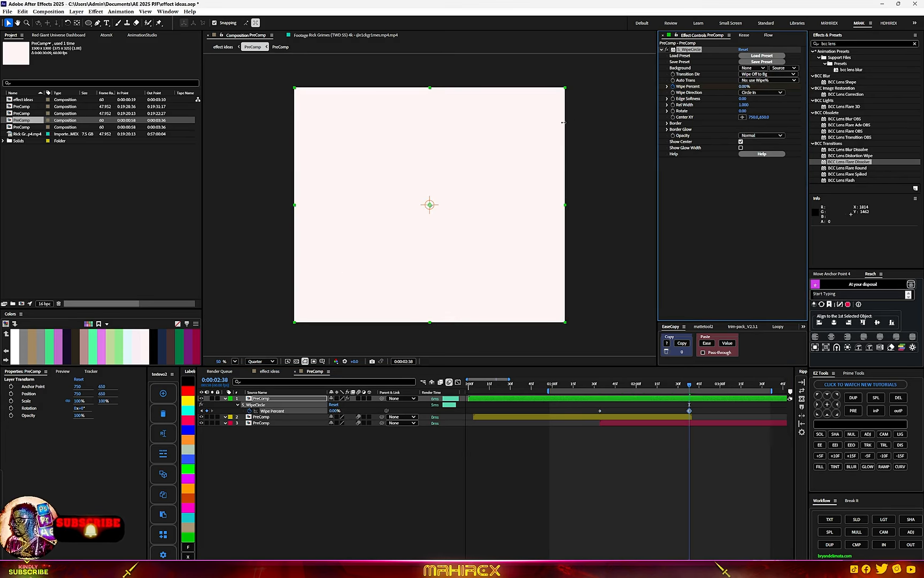
pyautogui.moveTo(693, 394); pyautogui.dragTo(626, 410)
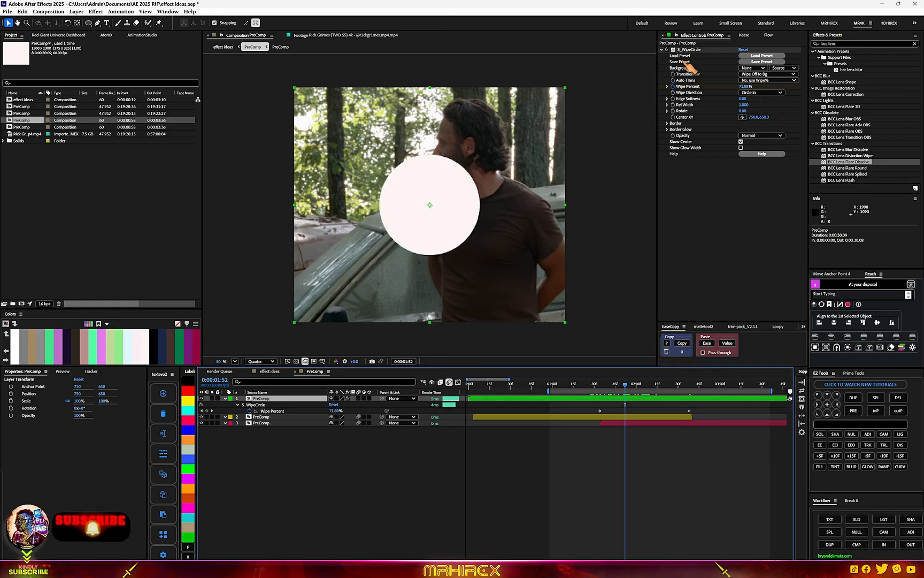
# Add a second S_WipeCircle effect to the solid's precomp and set its Wipe Direction to Circle Out.
pyautogui.click(689, 49)
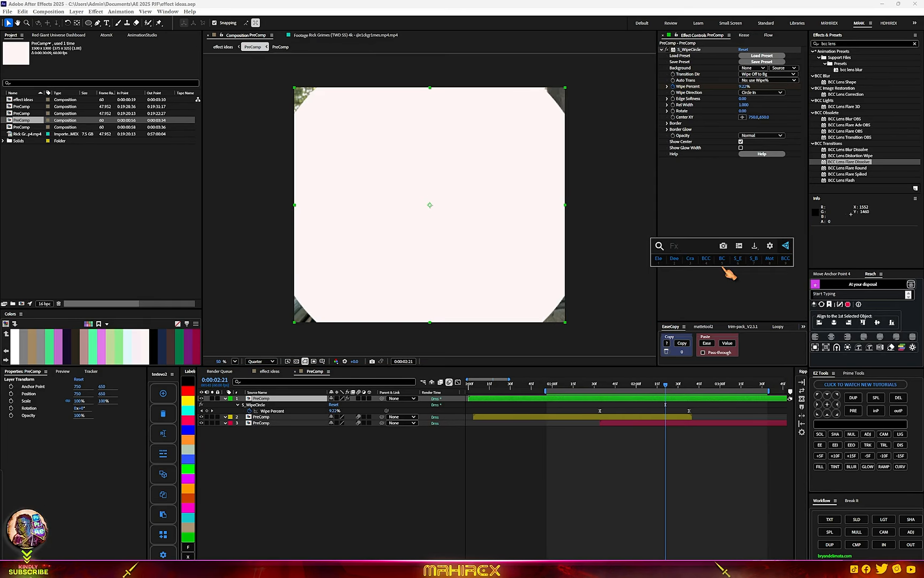
pyautogui.write('cir')
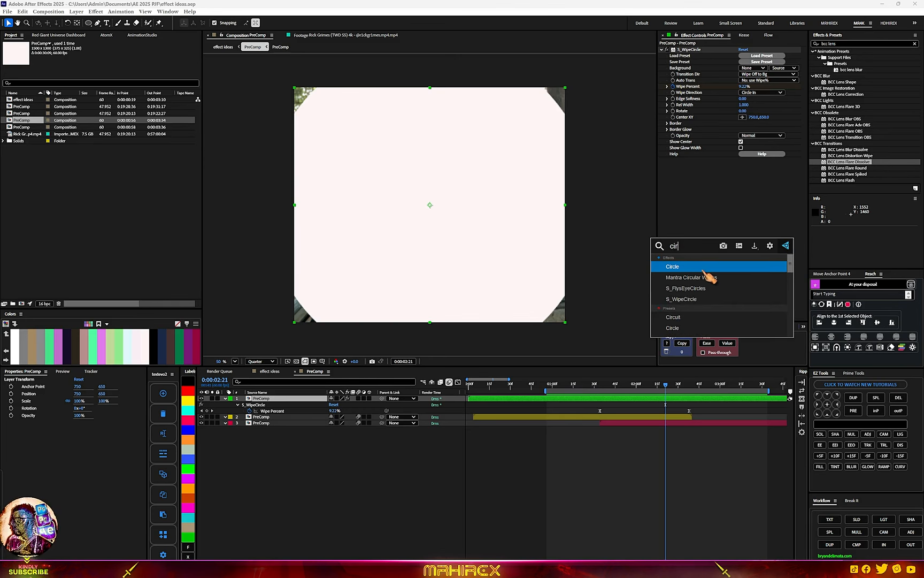
pyautogui.click(694, 304)
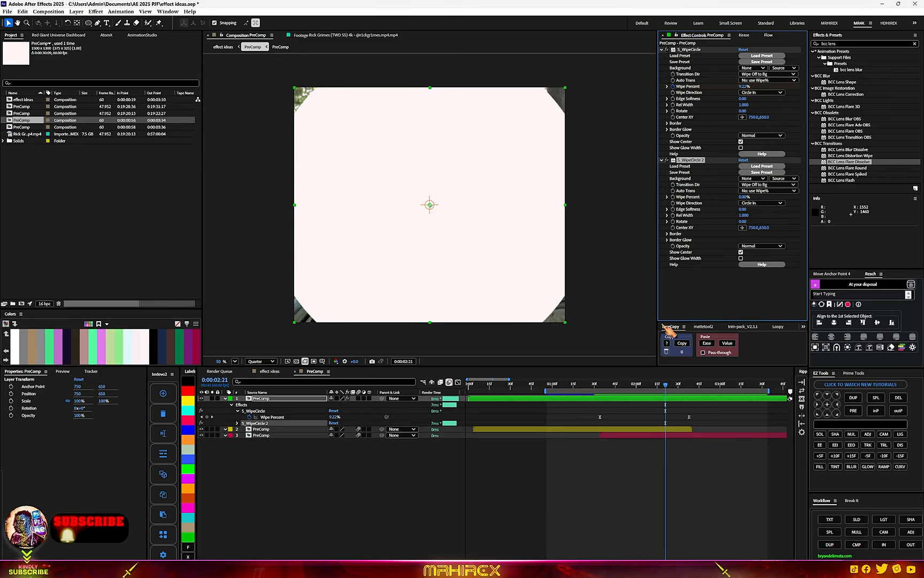
pyautogui.moveTo(599, 392); pyautogui.dragTo(654, 400)
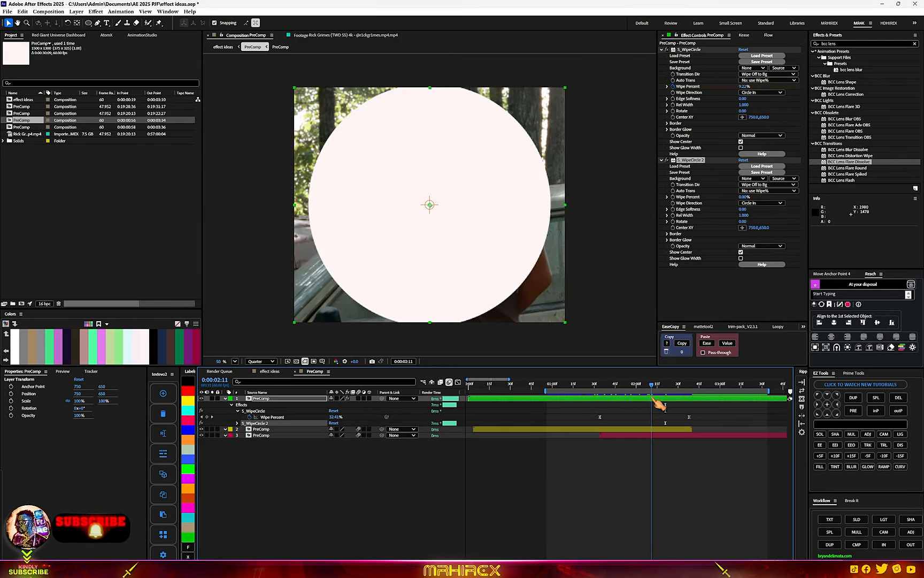
pyautogui.click(762, 204)
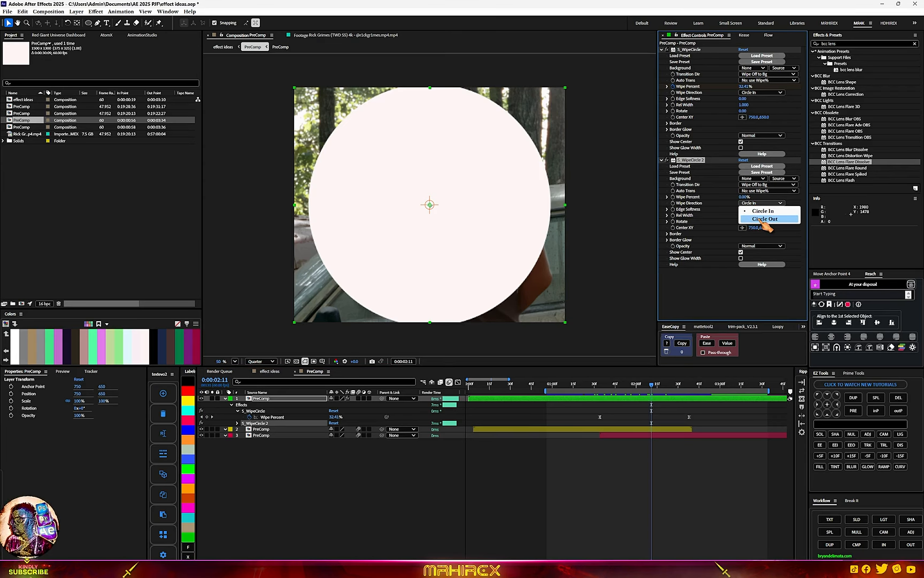
pyautogui.click(765, 220)
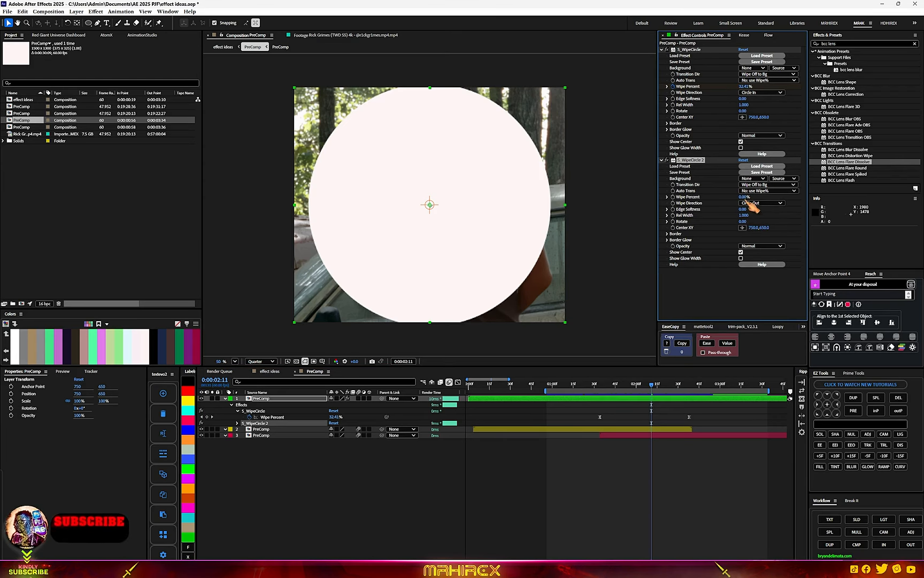
# Keyframe the second circle wipe's Wipe Percent at 0% at 0:00:02:07 and 100% at 0:00:02:42, and preview the transition.
pyautogui.moveTo(745, 197); pyautogui.dragTo(738, 200)
pyautogui.moveTo(600, 389); pyautogui.dragTo(654, 396)
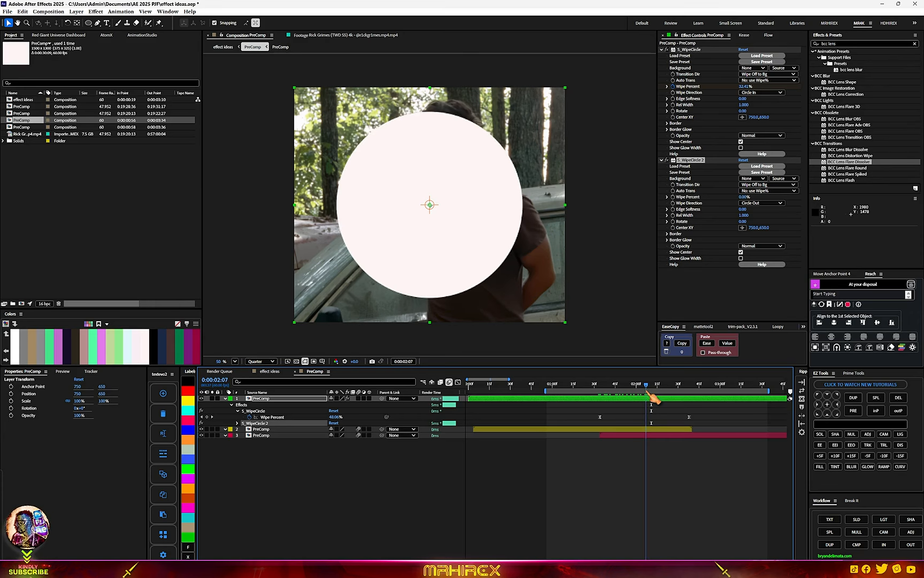
pyautogui.click(680, 202)
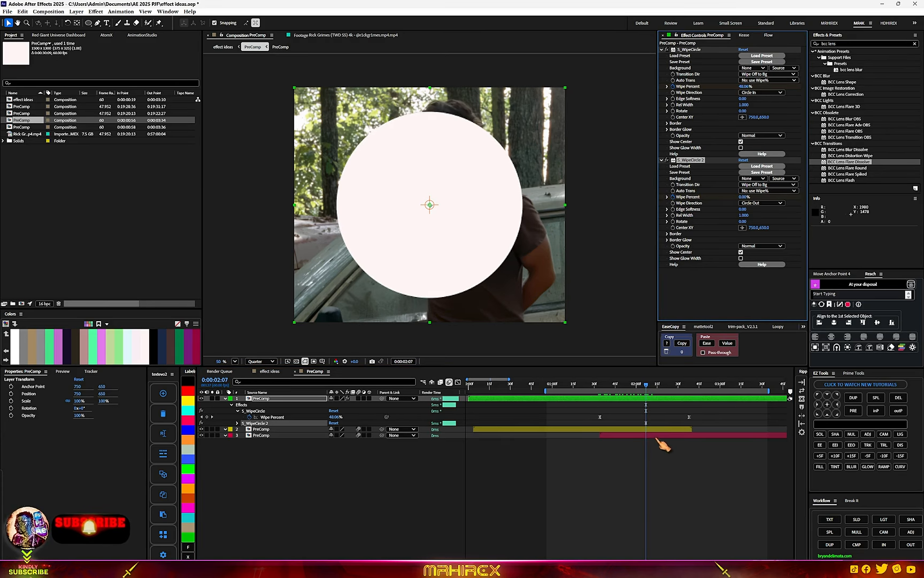
pyautogui.moveTo(649, 390); pyautogui.dragTo(698, 389)
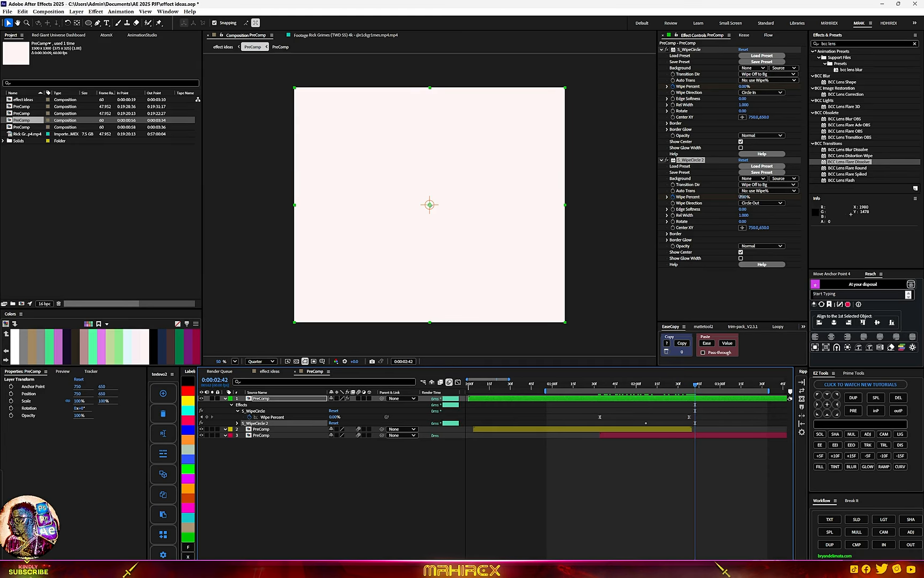
pyautogui.moveTo(742, 196); pyautogui.dragTo(786, 197)
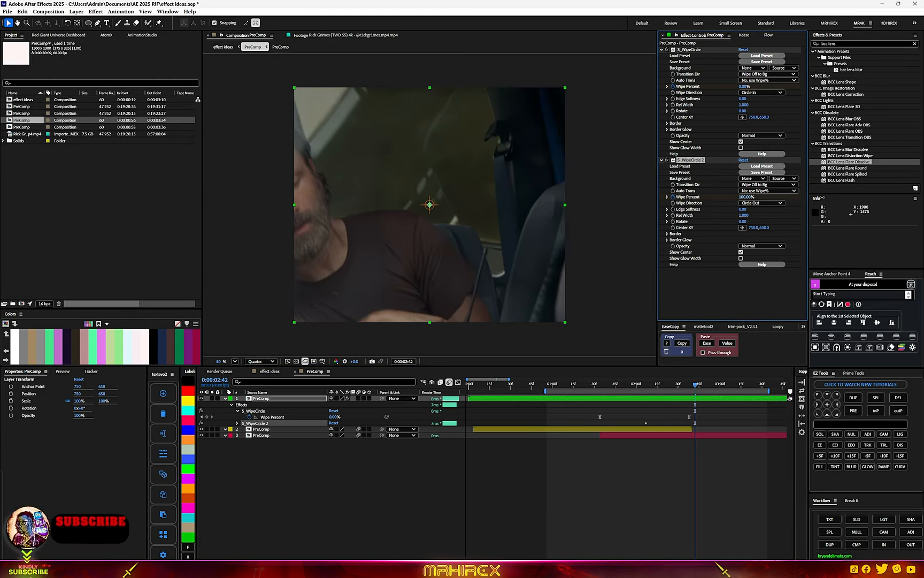
pyautogui.click(581, 389)
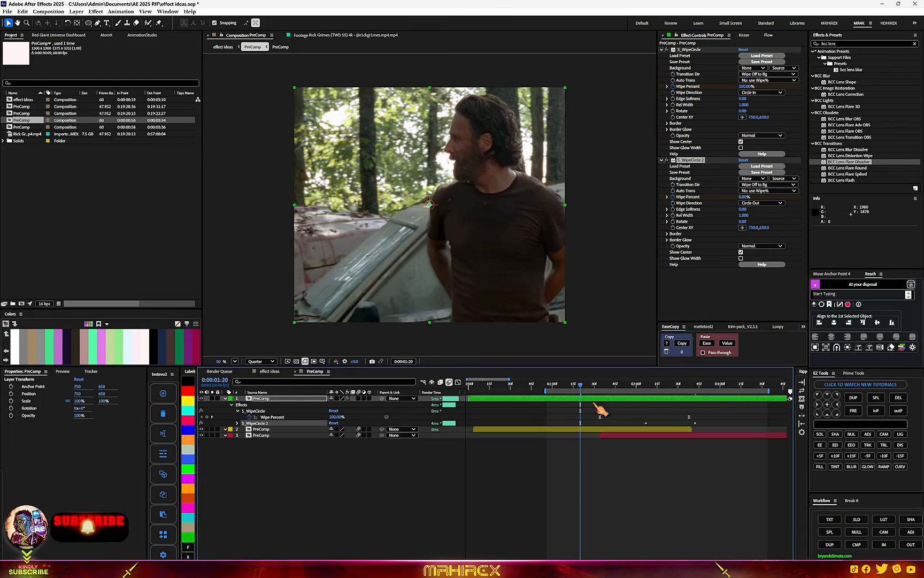
pyautogui.press('space')
pyautogui.press('space')
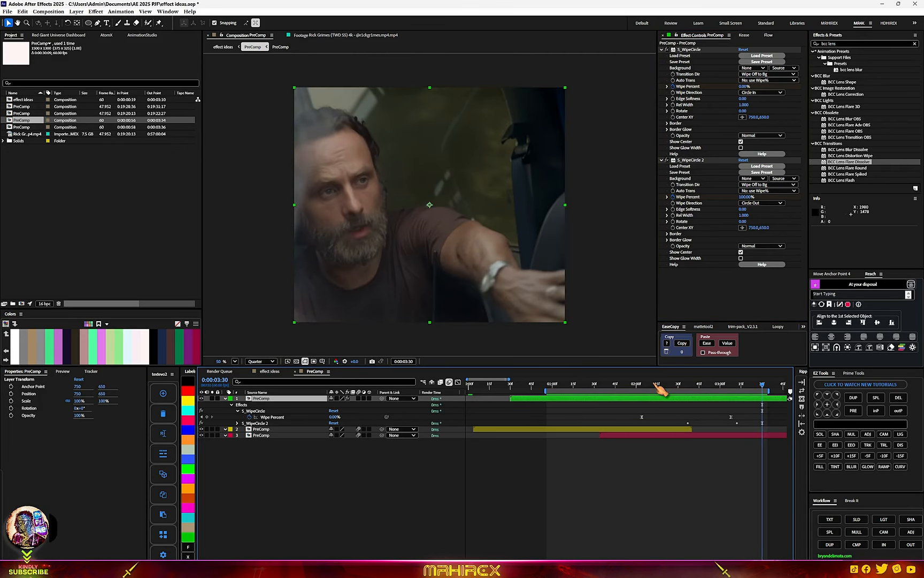
# Open the white solid's precomp and apply the S_TextureFlux effect to the solid, found by searching for "flux".
pyautogui.click(643, 387)
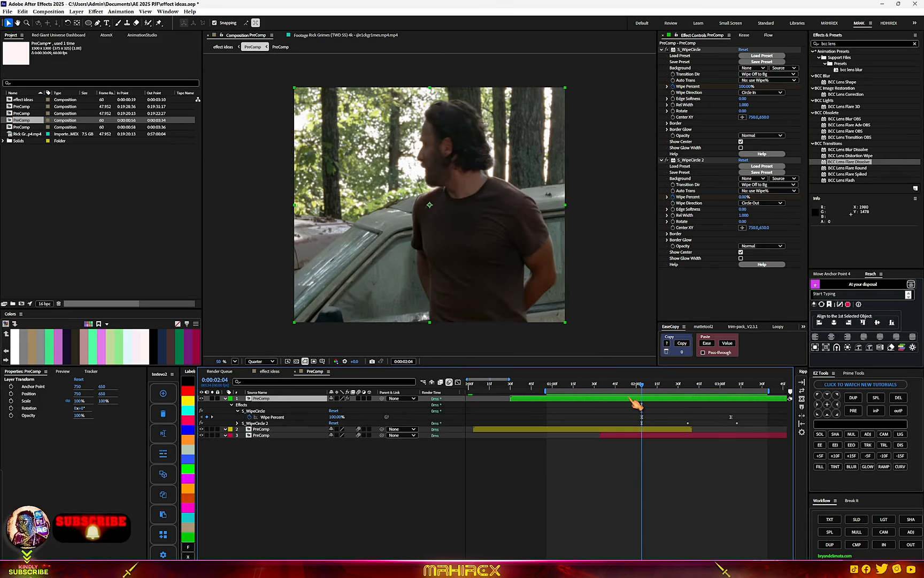
pyautogui.doubleClick(636, 402)
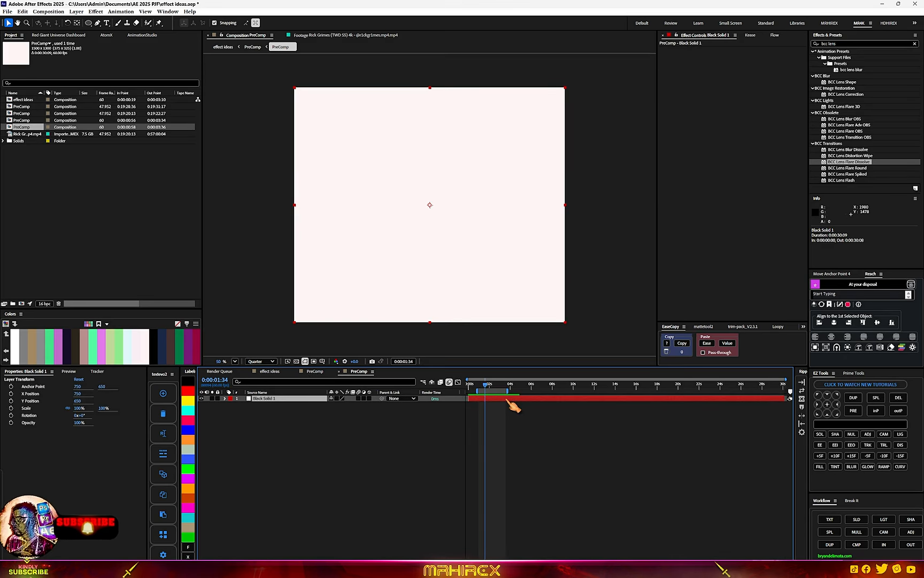
pyautogui.hotkey('ctrl', 'space')
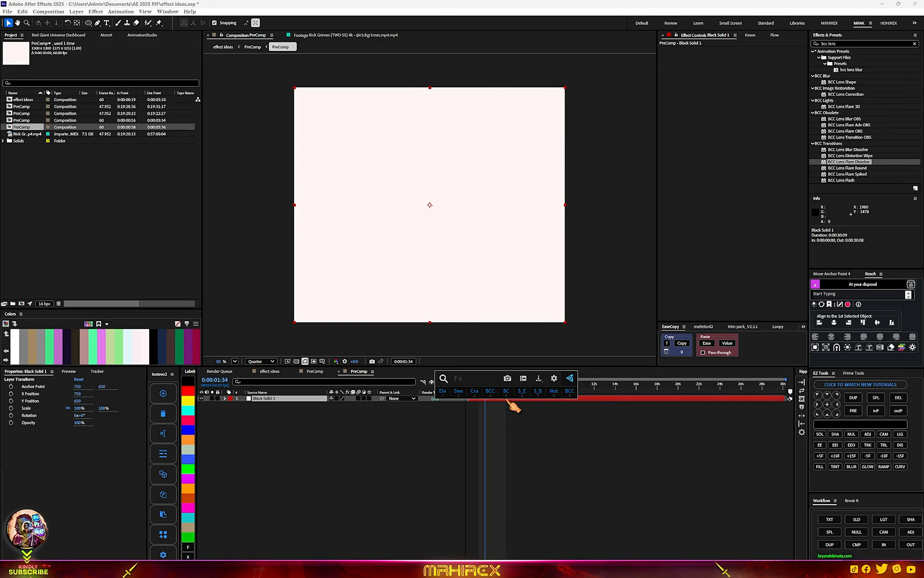
pyautogui.click(504, 410)
pyautogui.click(498, 398)
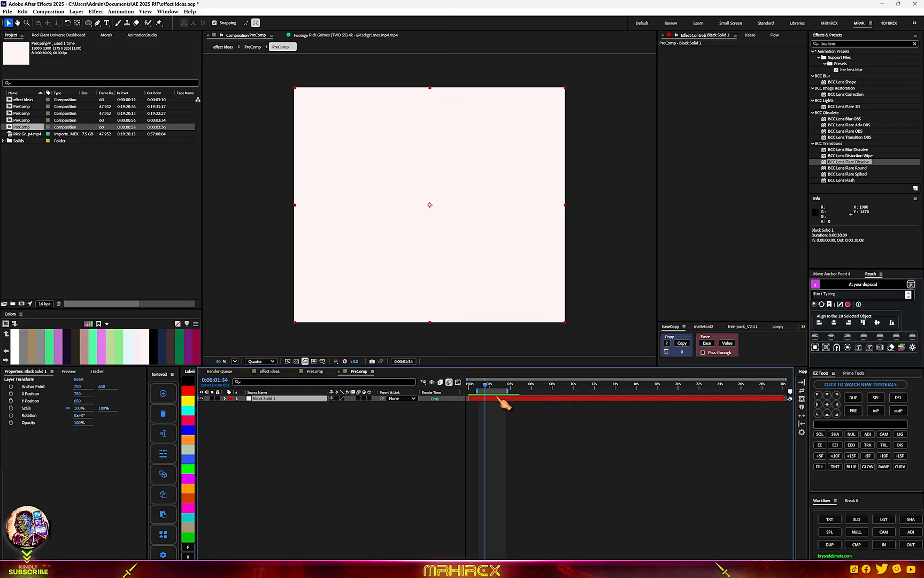
pyautogui.hotkey('ctrl', 'space')
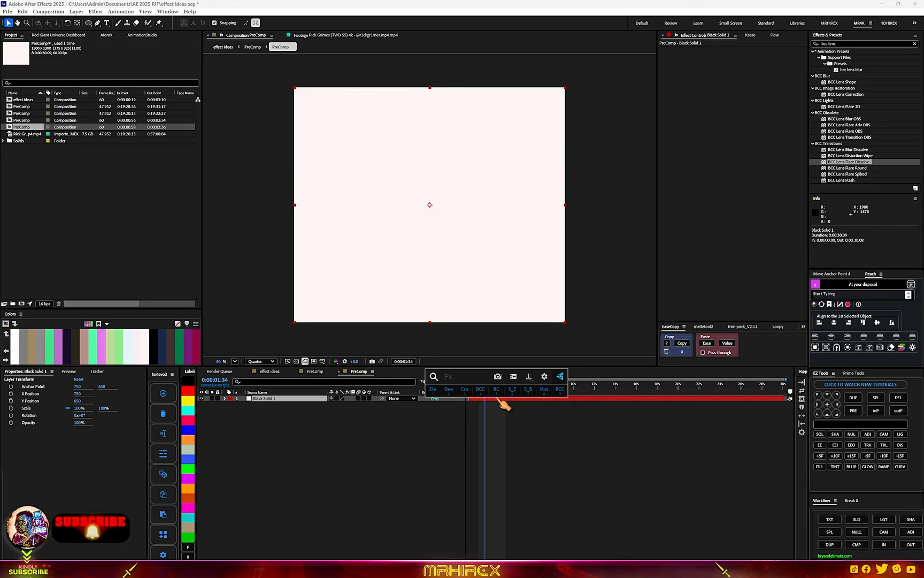
pyautogui.write('flu')
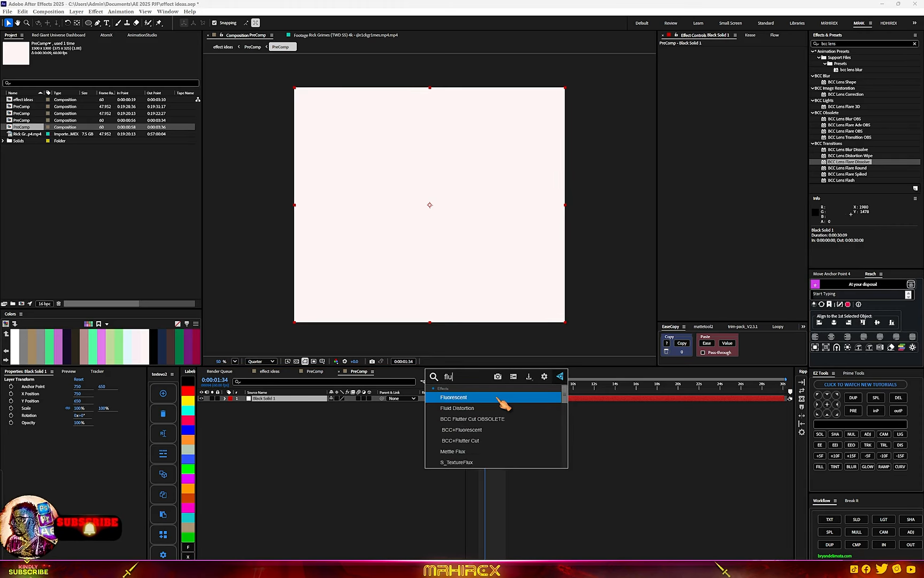
pyautogui.write('x')
pyautogui.click(483, 406)
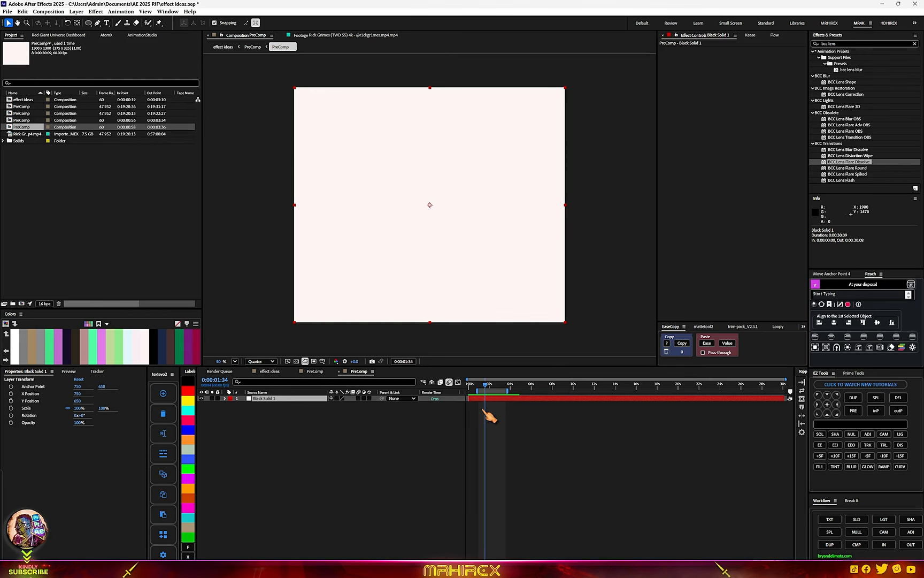
# Load the Alien Corridor preset into the solid's S_TextureFlux effect and add a Bokeh effect, found by searching for "bok".
pyautogui.click(762, 56)
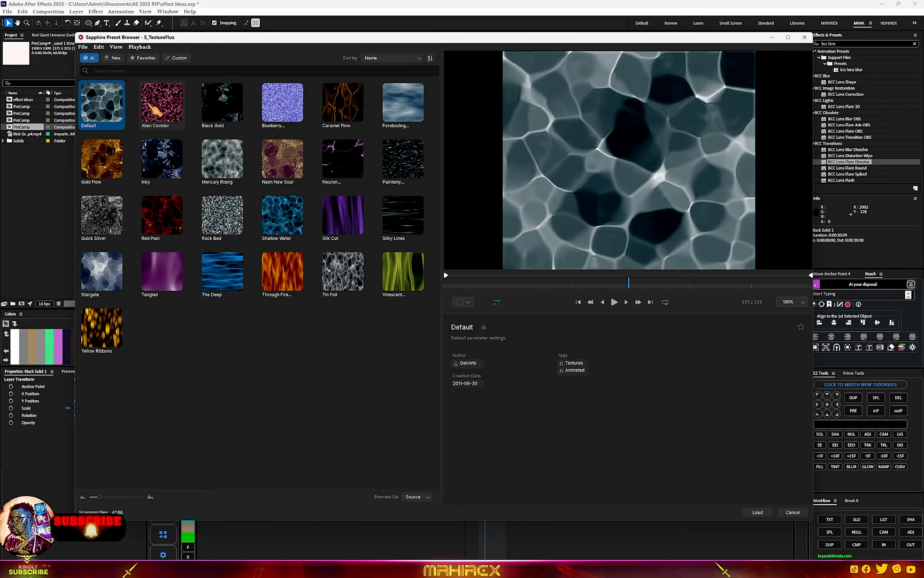
pyautogui.doubleClick(152, 104)
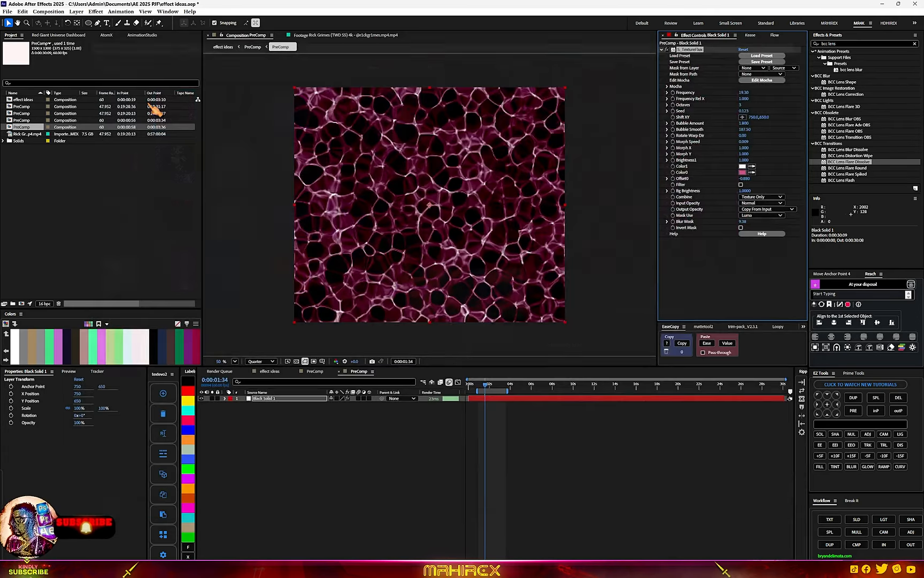
pyautogui.hotkey('ctrl', 'space')
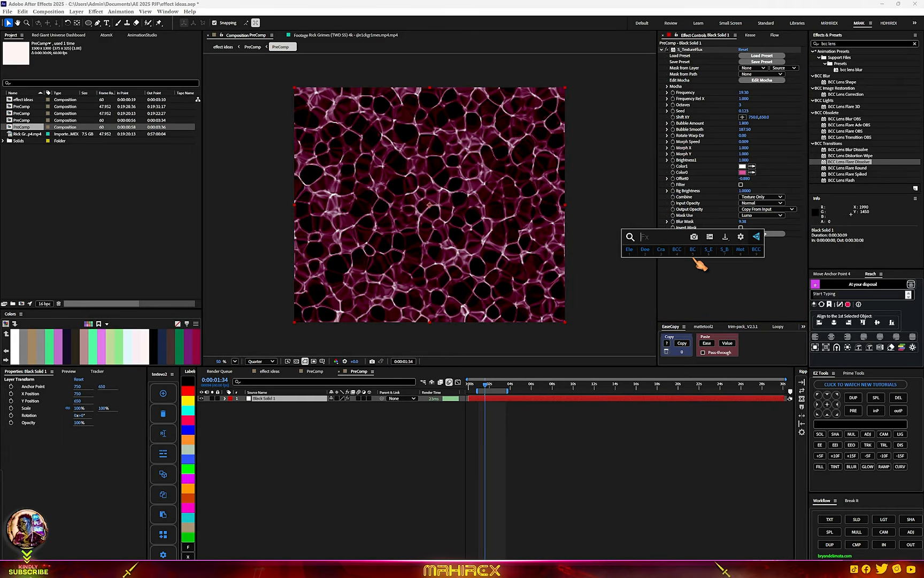
pyautogui.write('bok')
pyautogui.click(694, 258)
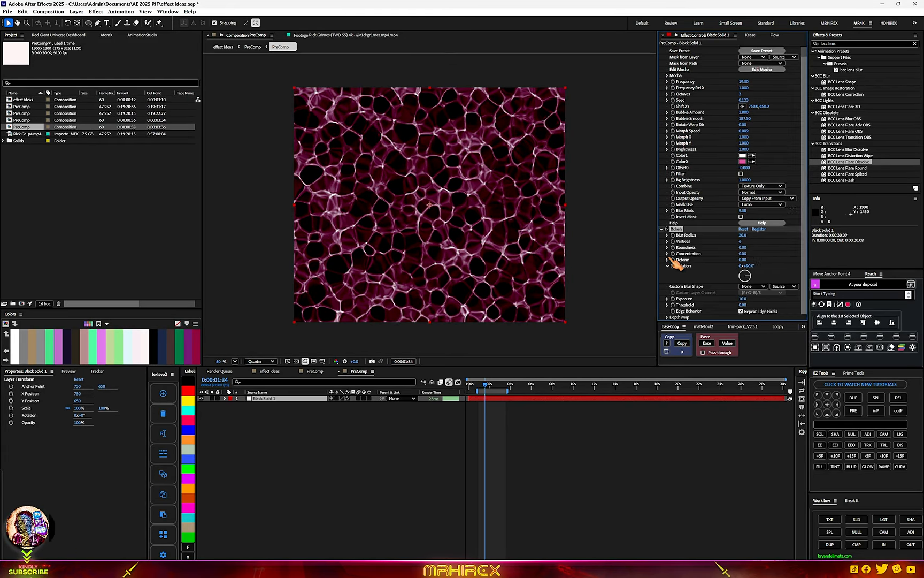
# Return to the transition precomp, set the second S_WipeCircle's Border Width to 40, and scrub through the wipe to 0:00:02:52.
pyautogui.click(315, 371)
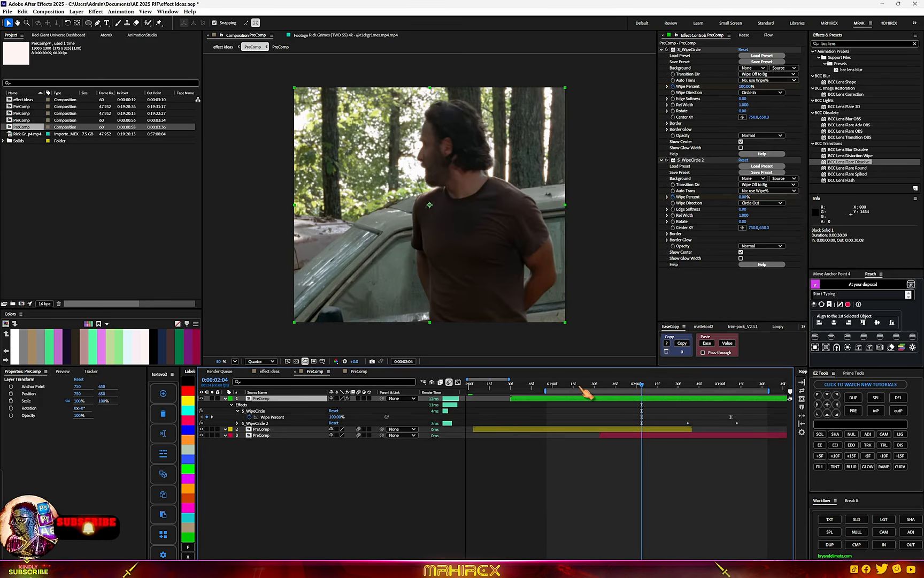
pyautogui.moveTo(579, 390); pyautogui.dragTo(695, 415)
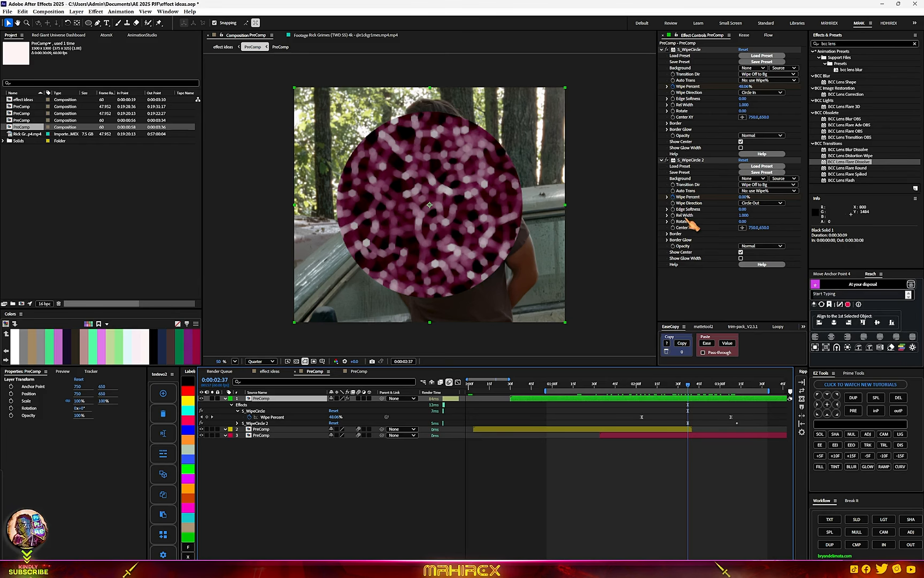
pyautogui.click(668, 234)
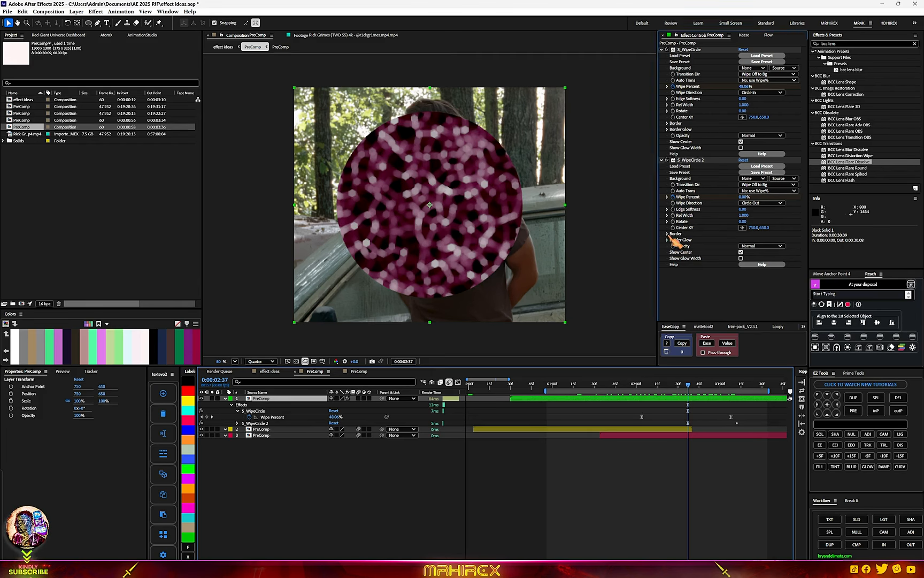
pyautogui.click(745, 239)
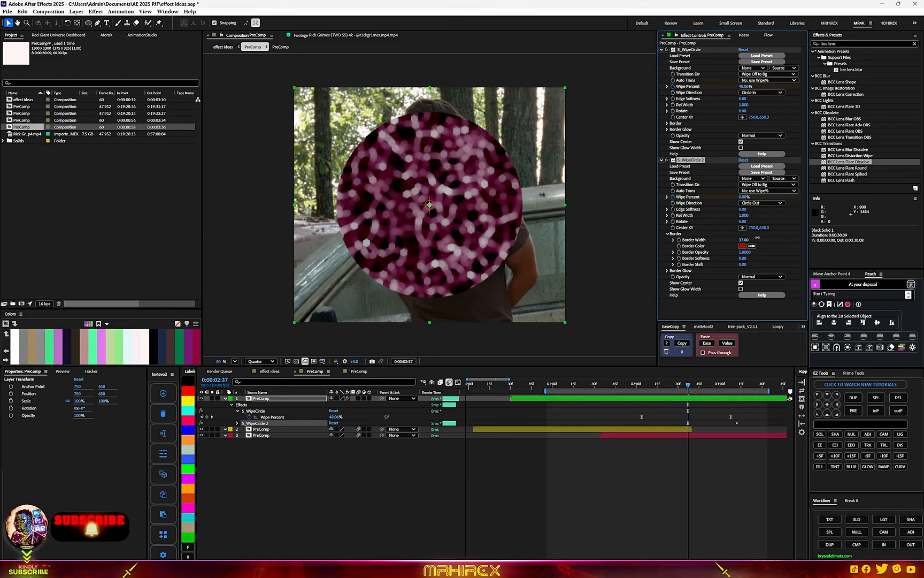
pyautogui.moveTo(695, 393); pyautogui.dragTo(714, 392)
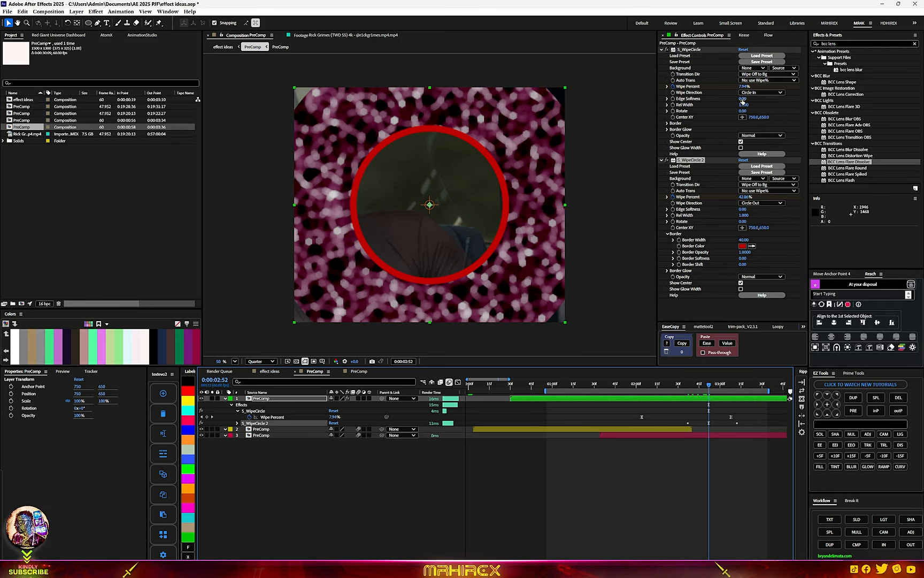
# Give the first S_WipeCircle a border with Border Width 21 and a yellow Border Color.
pyautogui.click(667, 123)
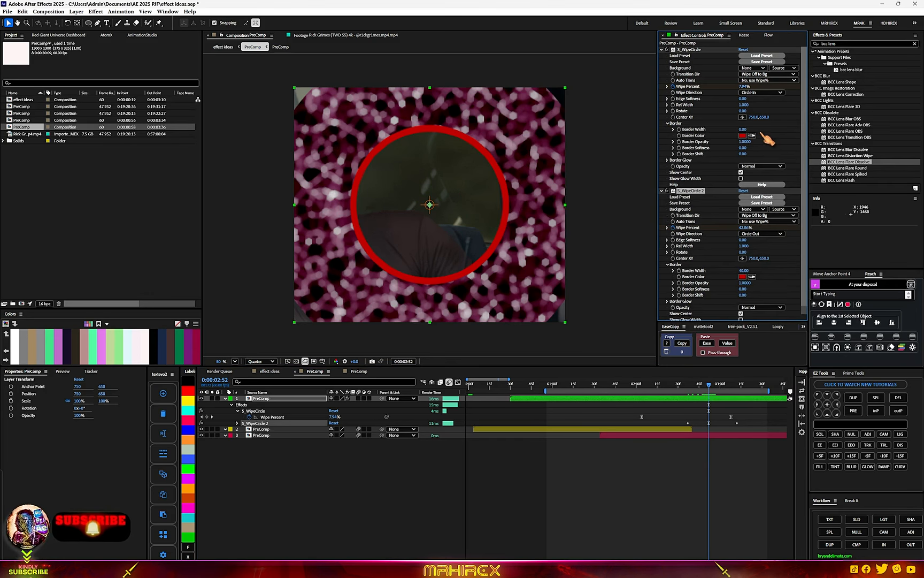
pyautogui.moveTo(742, 129); pyautogui.dragTo(752, 129)
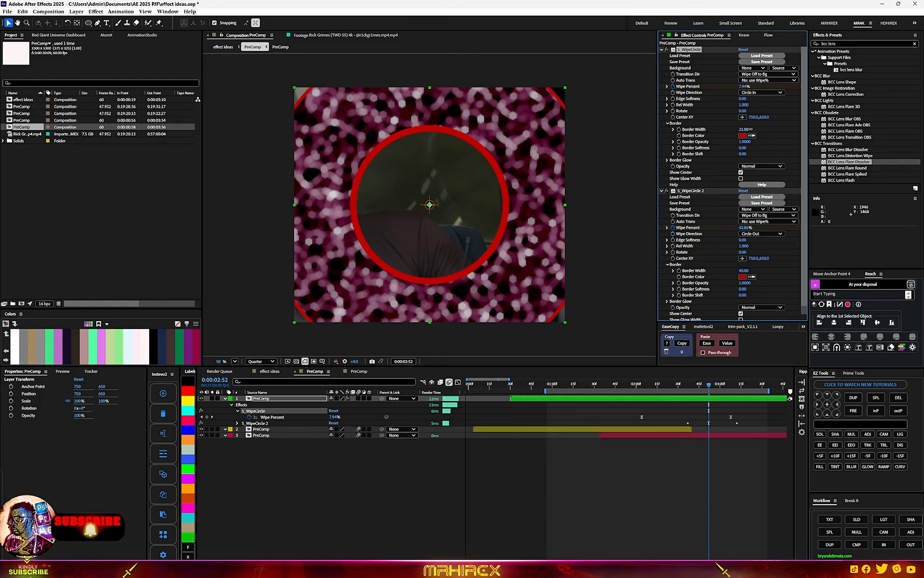
pyautogui.click(743, 136)
pyautogui.moveTo(480, 303); pyautogui.dragTo(485, 321)
pyautogui.click(534, 243)
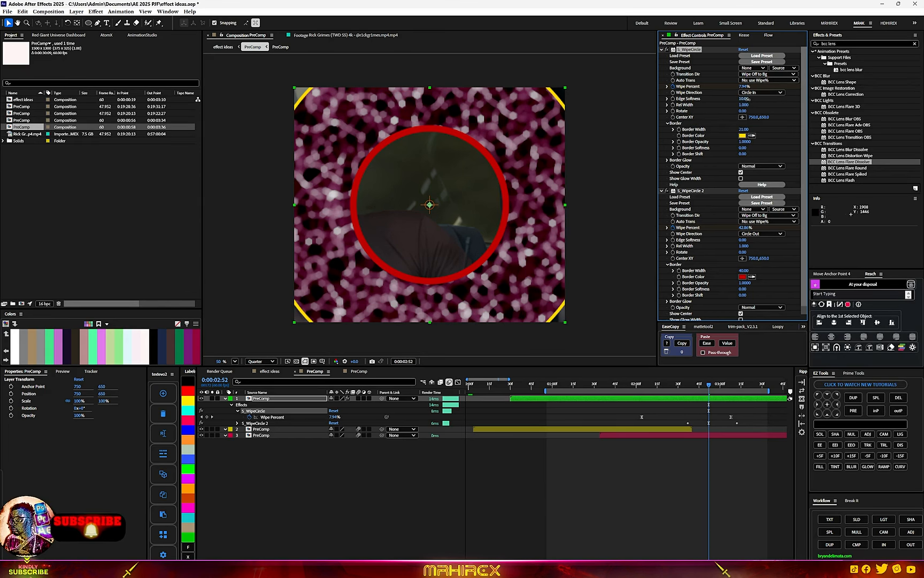
# Set Edge Softness to 24 on the first circle wipe and 93 on the second, and scrub to 0:00:02:33.
pyautogui.moveTo(748, 99); pyautogui.dragTo(754, 99)
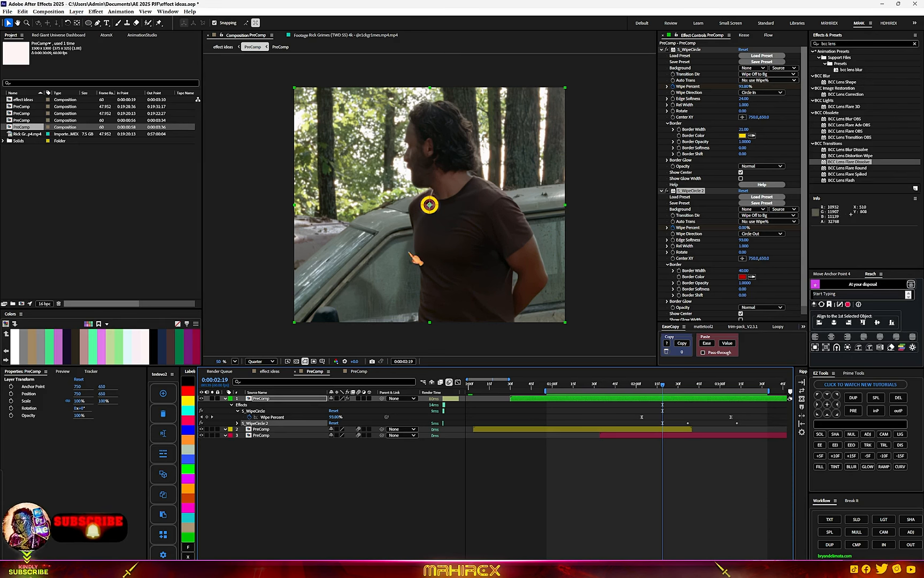
pyautogui.click(682, 385)
# Precompose the wiped solid layer and apply the Deep Glow 2 effect to it, found by searching for "deep".
pyautogui.click(625, 398)
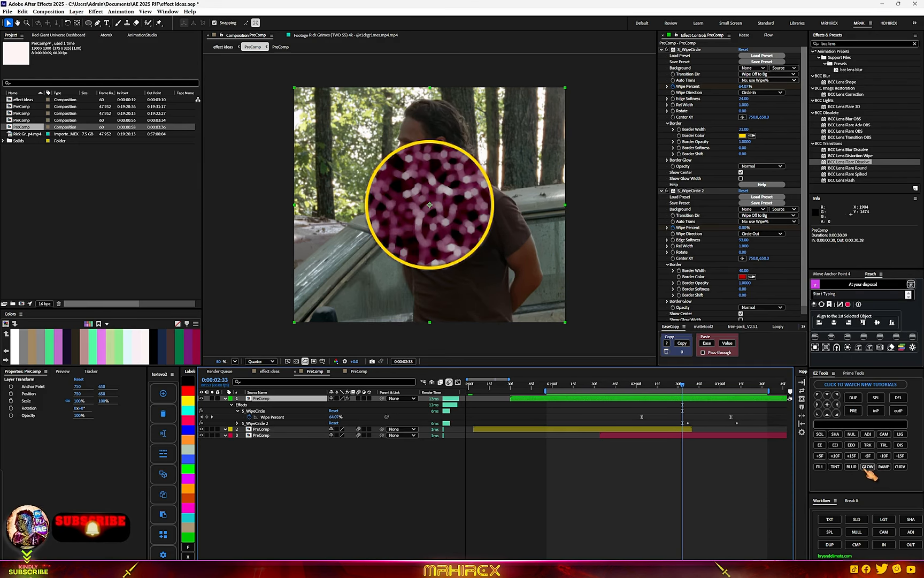
pyautogui.click(866, 544)
pyautogui.hotkey('ctrl', 'space')
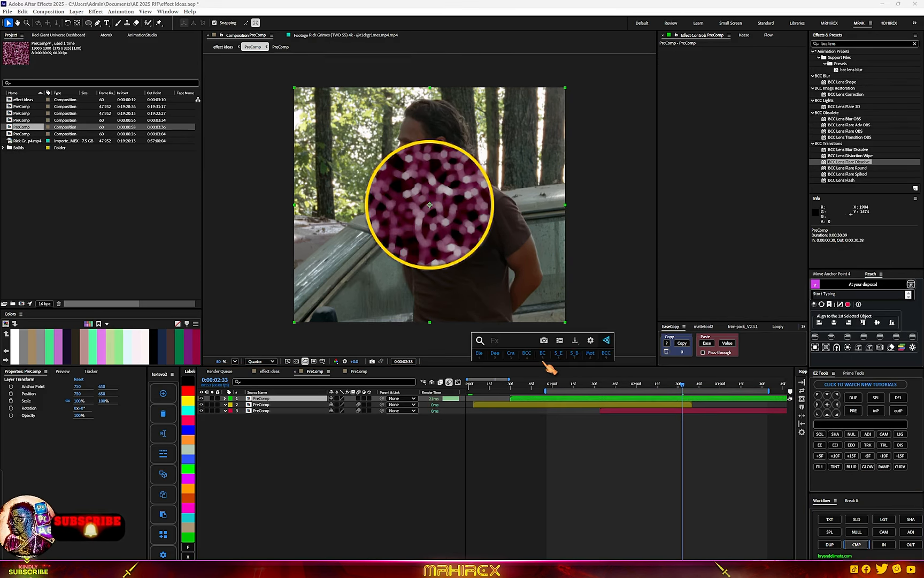
pyautogui.write('deep')
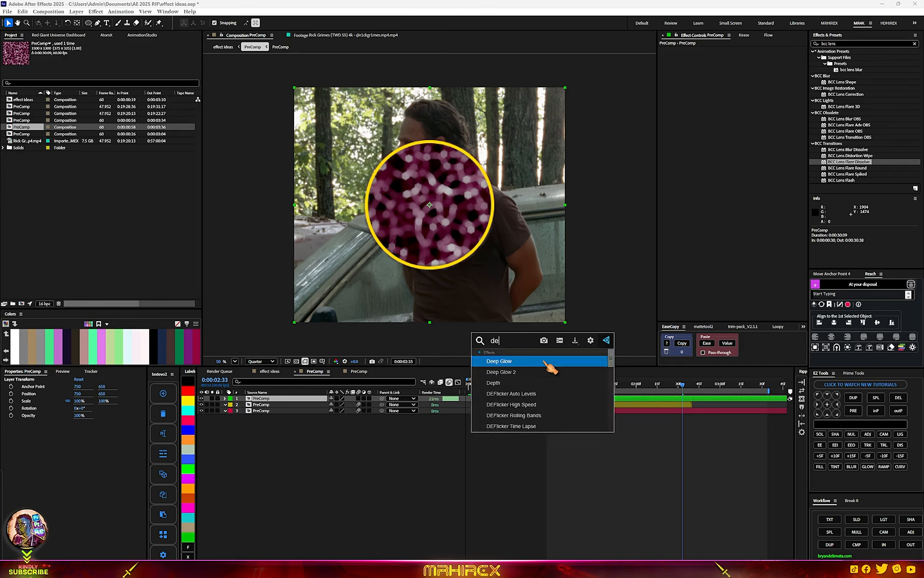
pyautogui.click(541, 373)
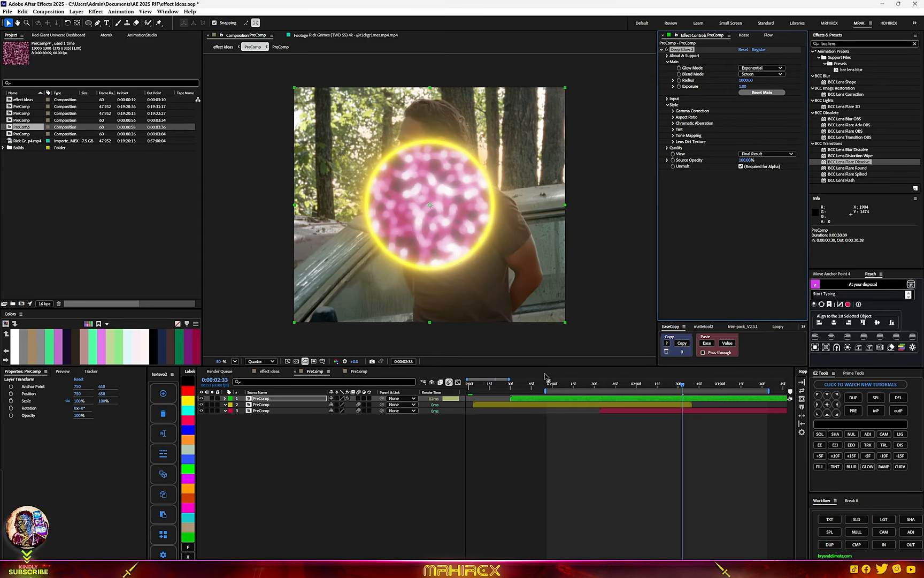
# Set Deep Glow 2's Exposure to 0.90 and its Tint Mode to Duocolor, and preview the transition from 0:00:01:26.
pyautogui.moveTo(742, 86); pyautogui.dragTo(723, 84)
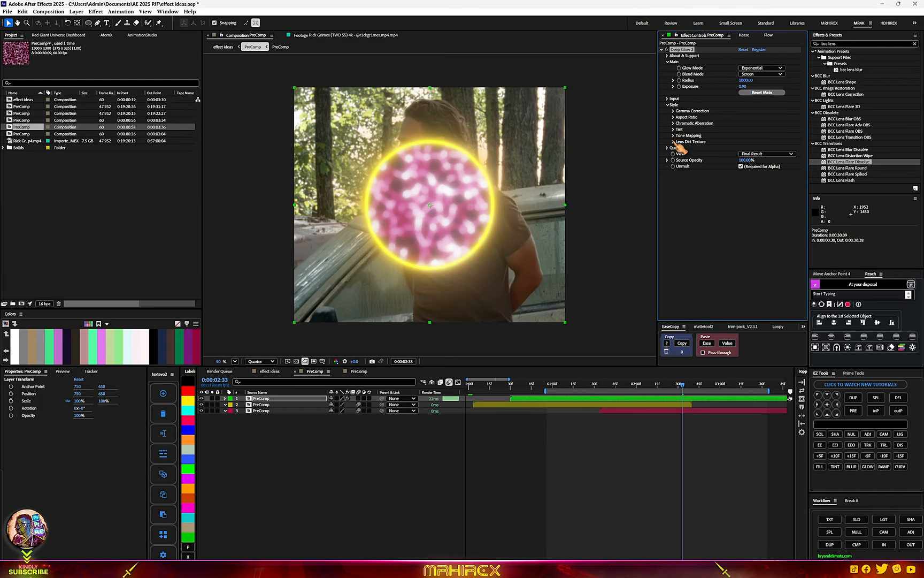
pyautogui.click(673, 130)
pyautogui.click(762, 136)
pyautogui.click(748, 148)
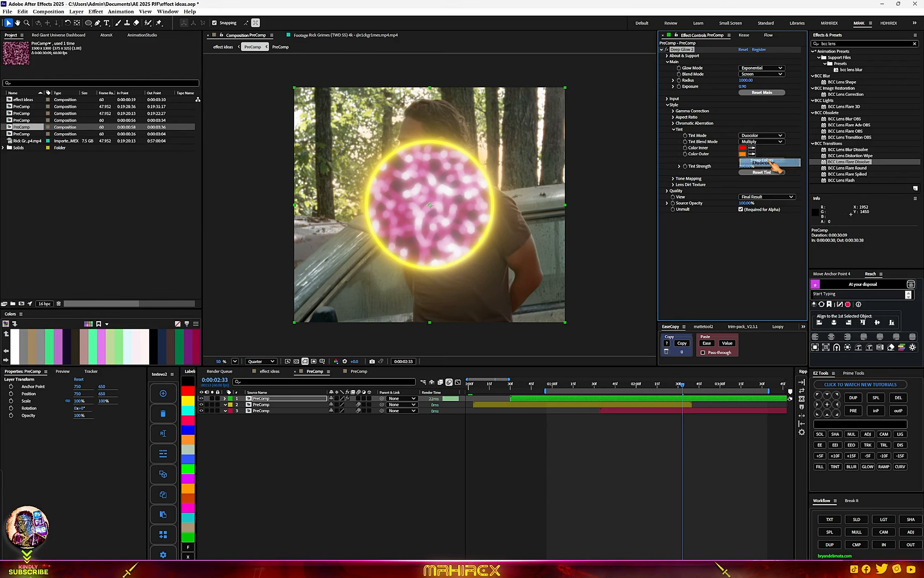
pyautogui.click(589, 383)
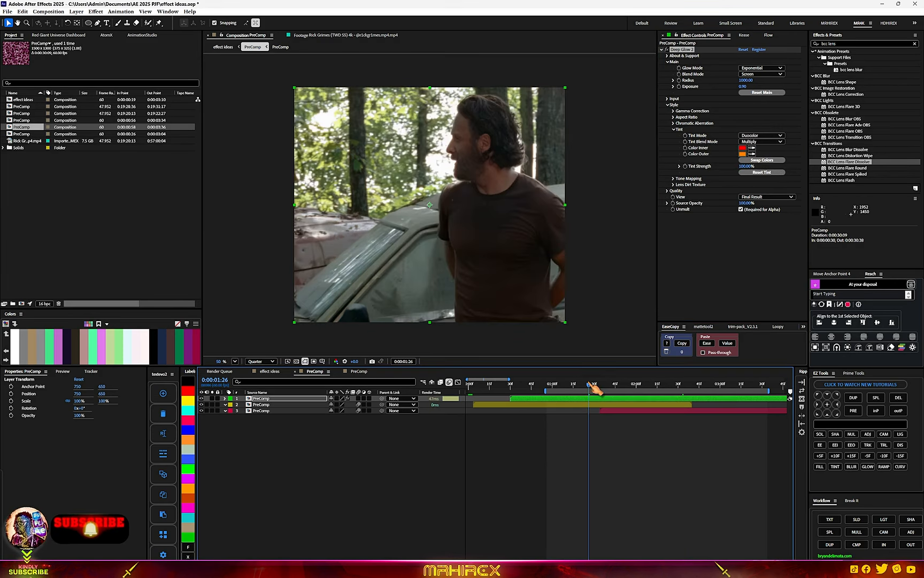
pyautogui.press('space')
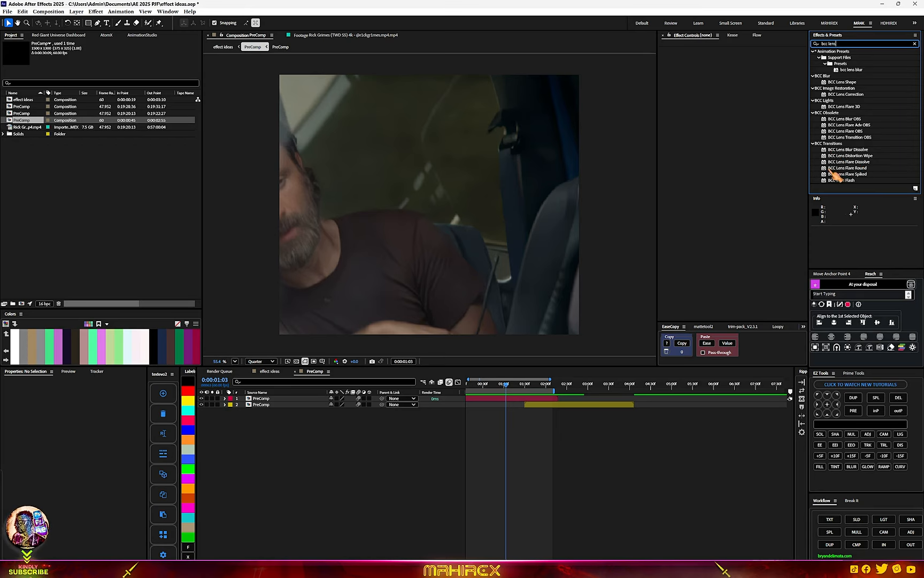
# Apply BCC Lens Flare Dissolve to the first precomp of the two-clip composition and set its Global Scale to 0.20.
pyautogui.click(843, 162)
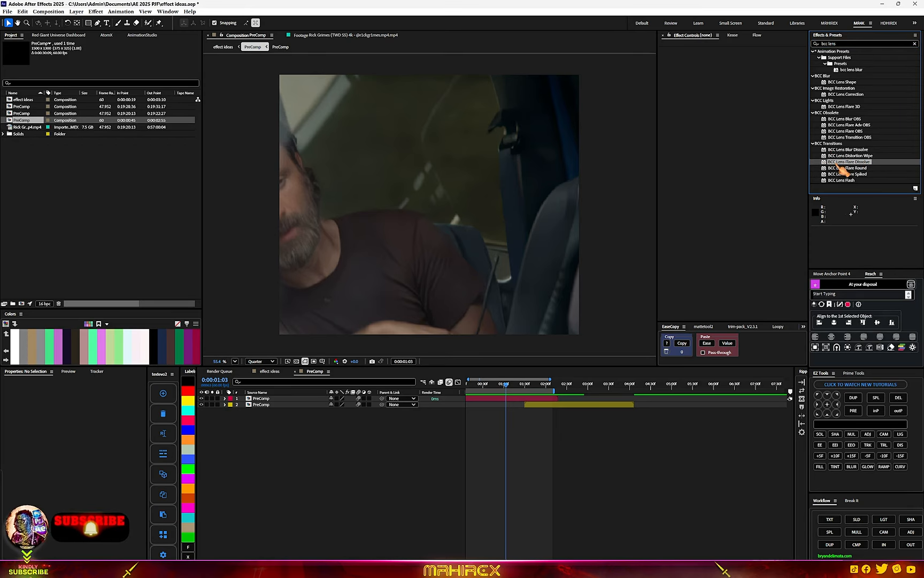
pyautogui.moveTo(844, 166); pyautogui.dragTo(513, 403)
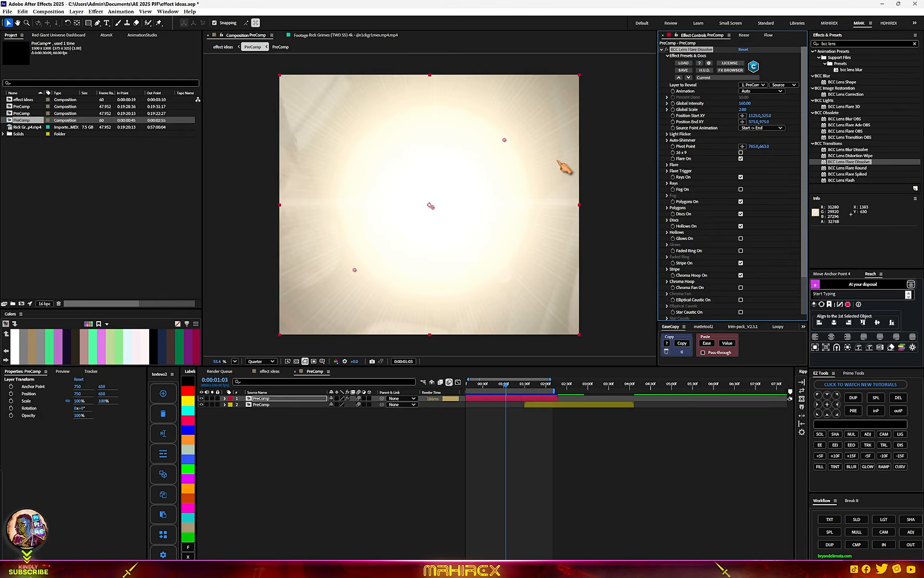
pyautogui.scroll(-2, 429, 209)
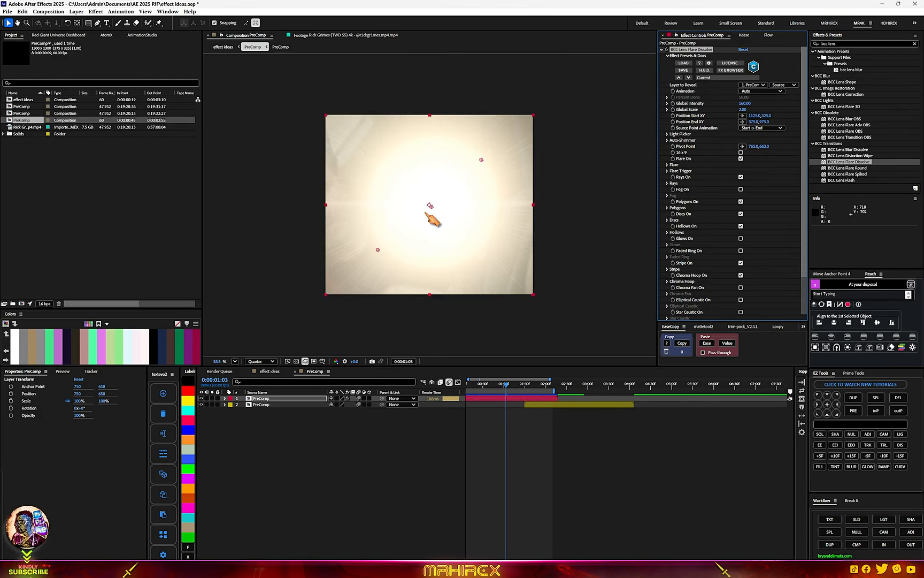
pyautogui.scroll(2, 434, 209)
pyautogui.scroll(-2, 474, 209)
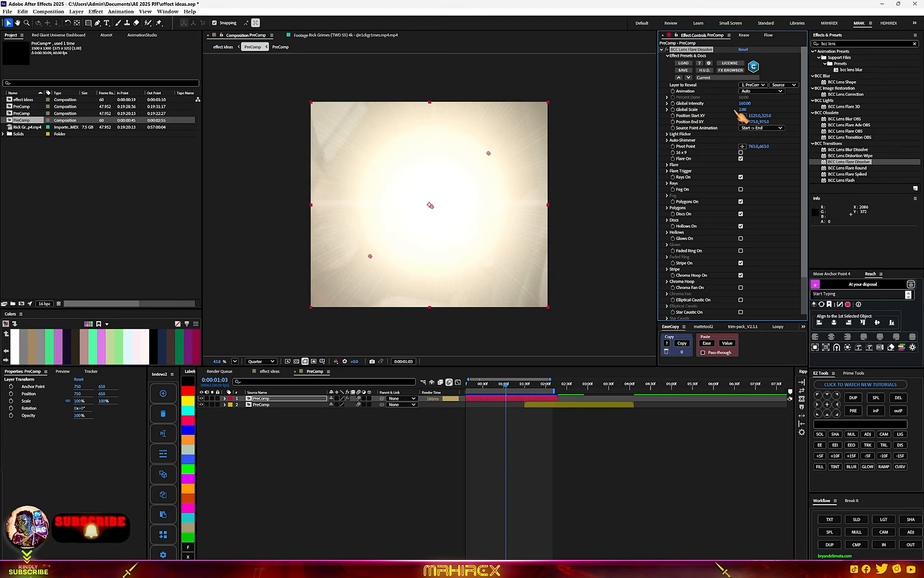
pyautogui.moveTo(741, 109); pyautogui.dragTo(735, 109)
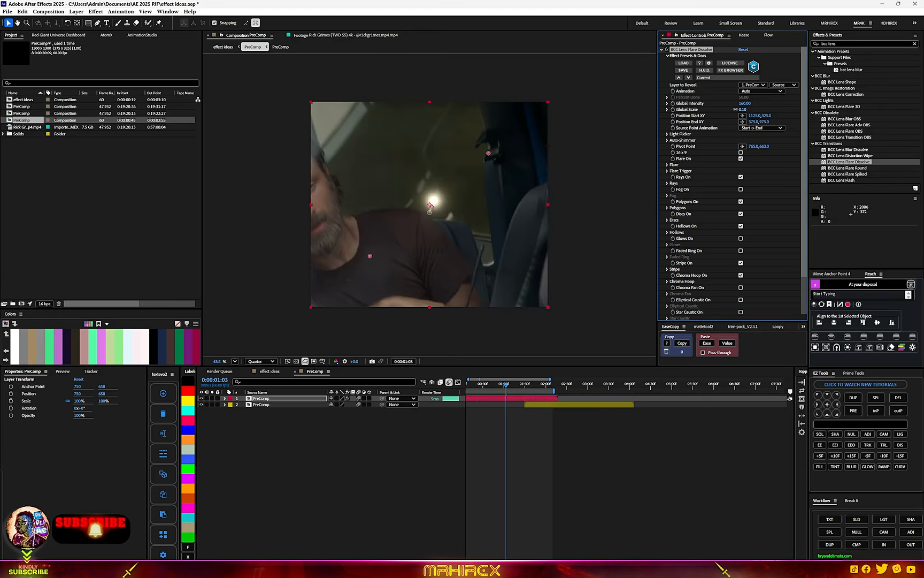
pyautogui.scroll(2, 372, 244)
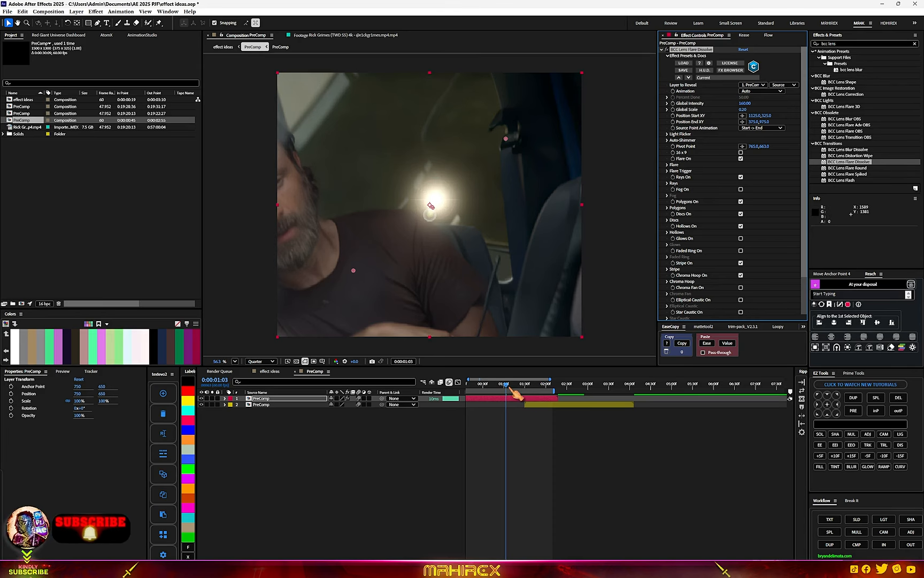
# Scrub through the flare and move the second precomp layer to start at 0:00:01:42, with the time indicator at its start.
pyautogui.moveTo(511, 392); pyautogui.dragTo(537, 396)
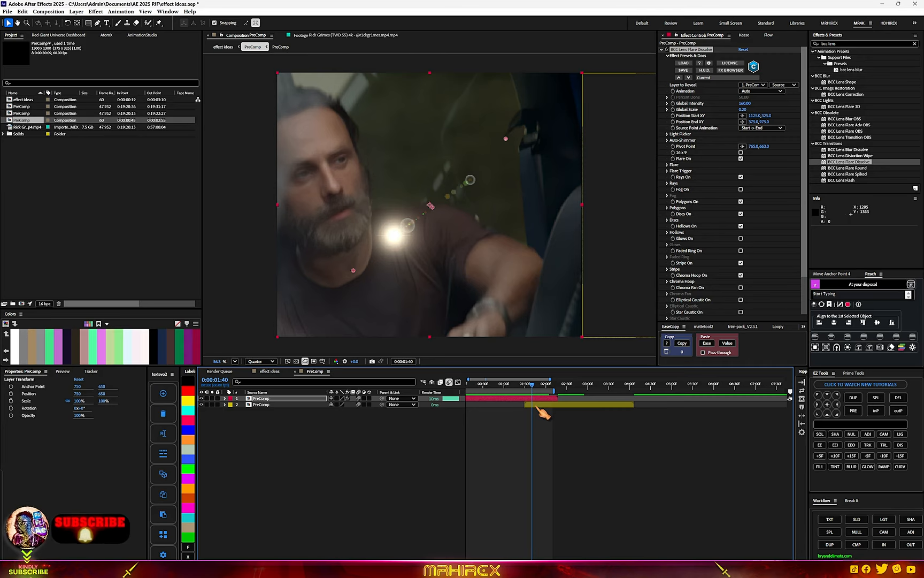
pyautogui.moveTo(537, 406)
pyautogui.mouseDown()
pyautogui.moveTo(572, 390)
pyautogui.moveTo(527, 395)
pyautogui.moveTo(546, 409)
pyautogui.moveTo(538, 394)
pyautogui.mouseUp()
pyautogui.scroll(2, 530, 420)
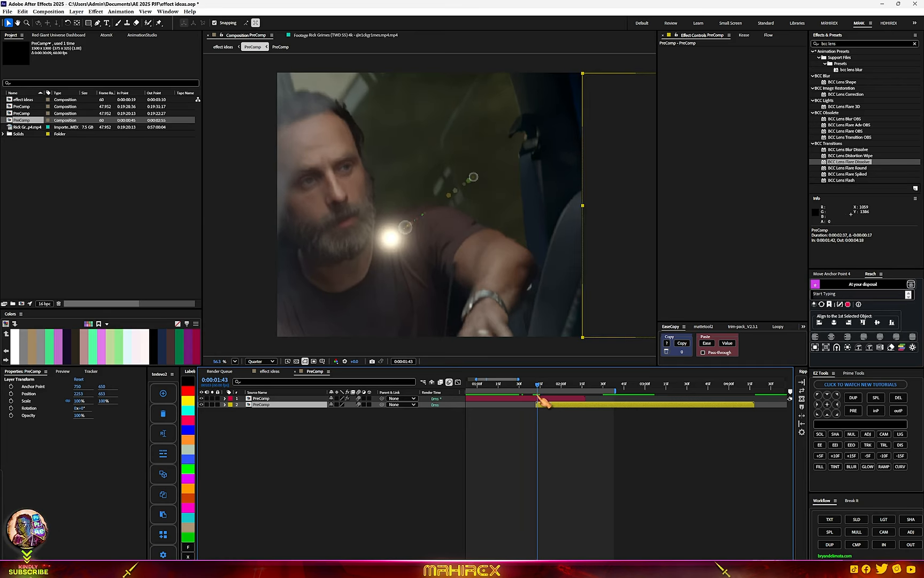
pyautogui.press('pageup')
pyautogui.click(530, 399)
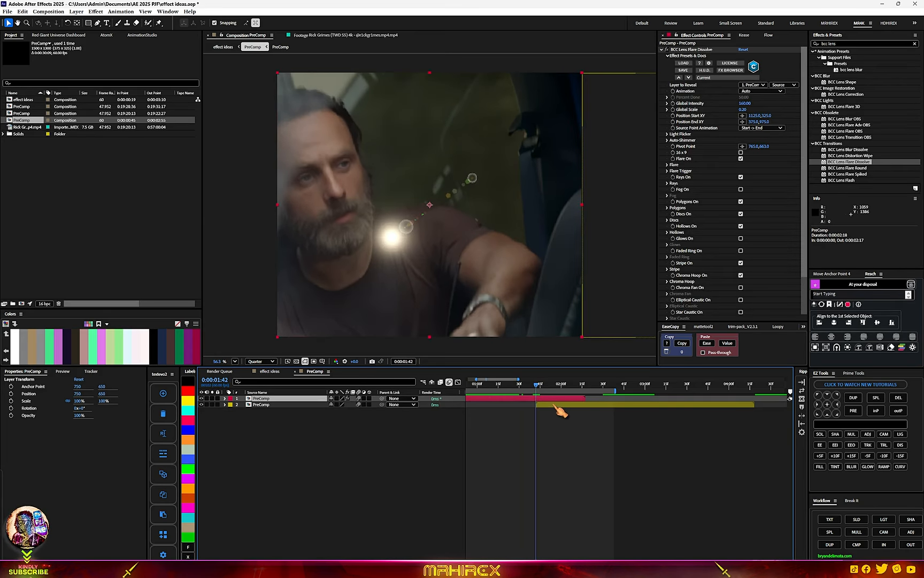
pyautogui.click(556, 406)
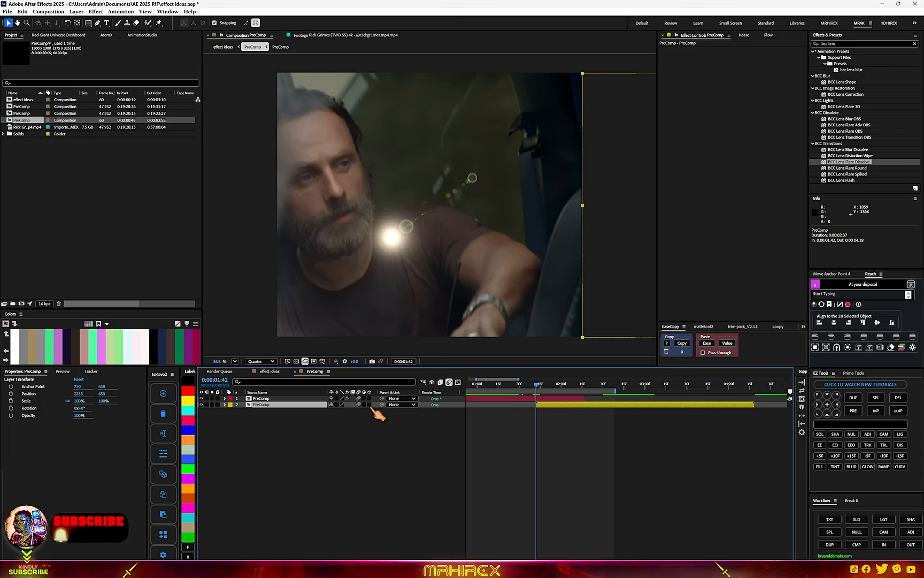
# Set the first precomp's flare Animation to Pct. Done, its Position Start XY to 35.6, 39.1 and its Position End XY to 1395.6, 1239.1.
pyautogui.click(535, 399)
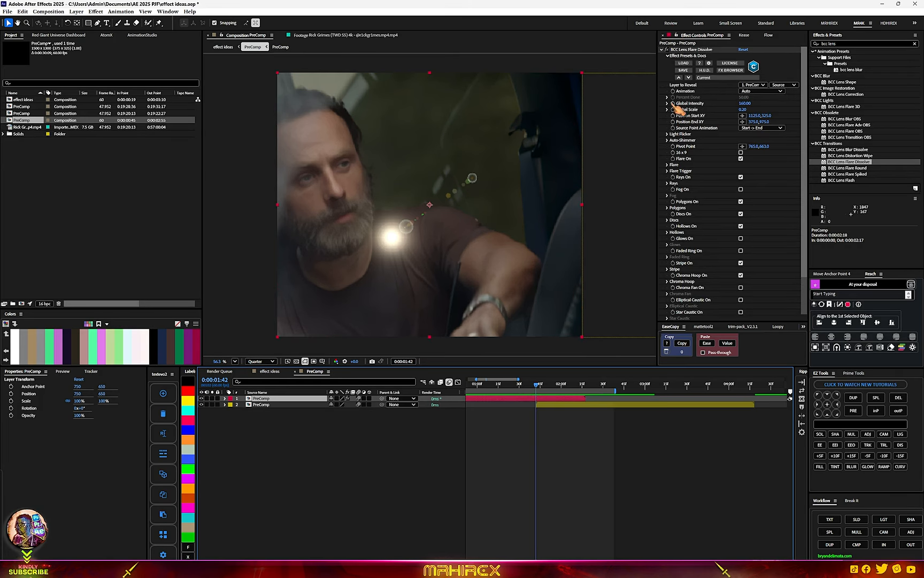
pyautogui.click(757, 91)
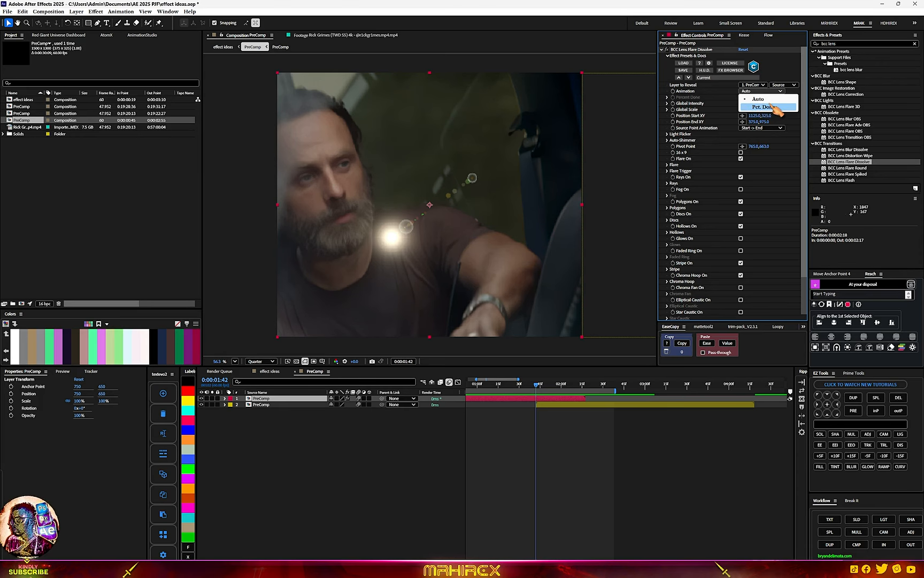
pyautogui.click(770, 107)
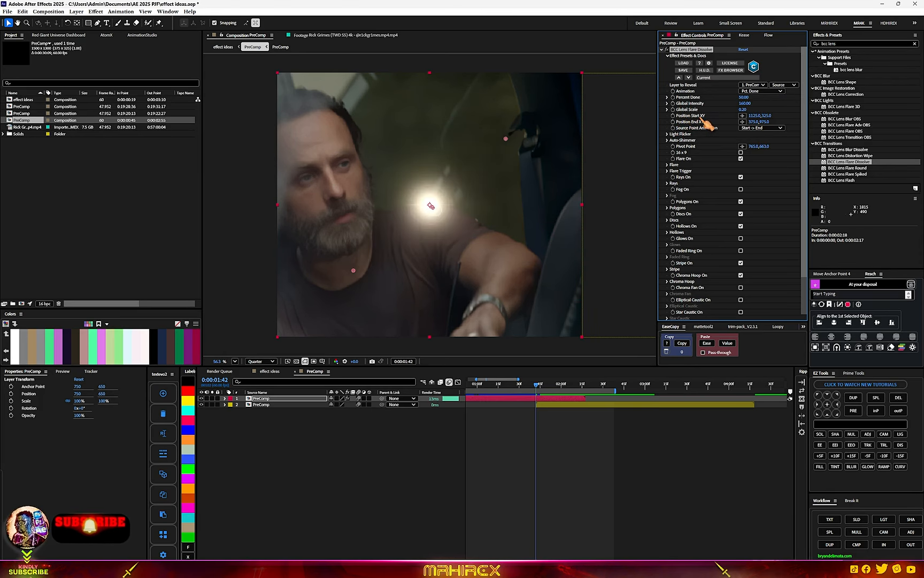
pyautogui.click(742, 116)
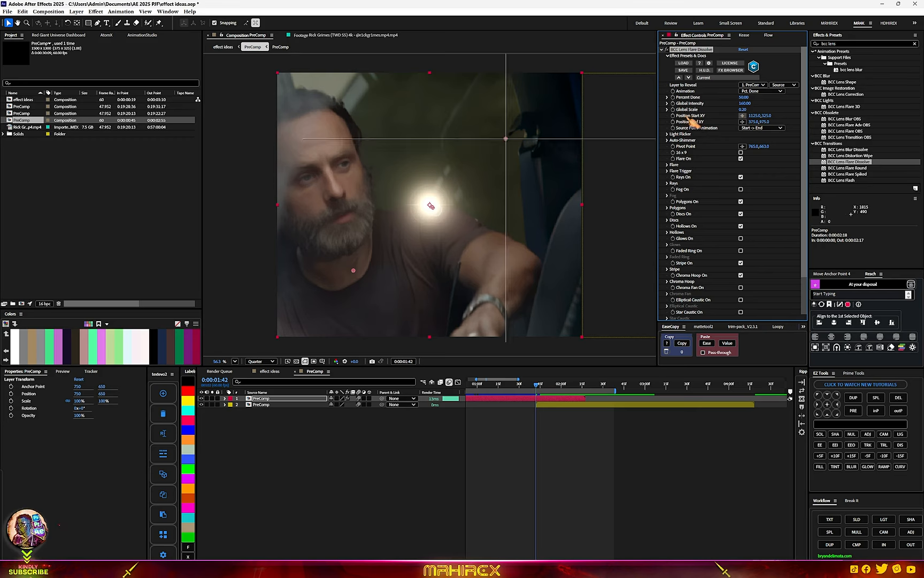
pyautogui.moveTo(288, 81); pyautogui.dragTo(285, 80)
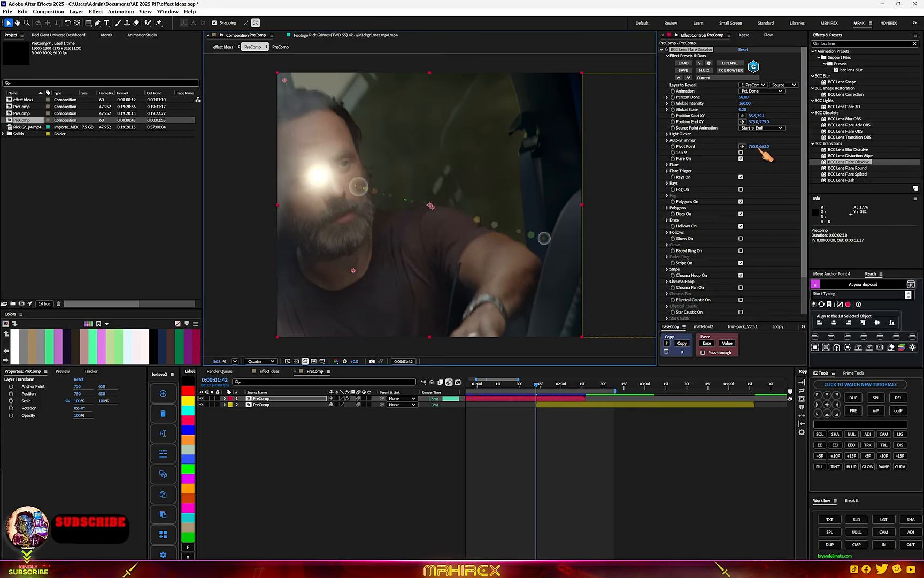
pyautogui.click(742, 121)
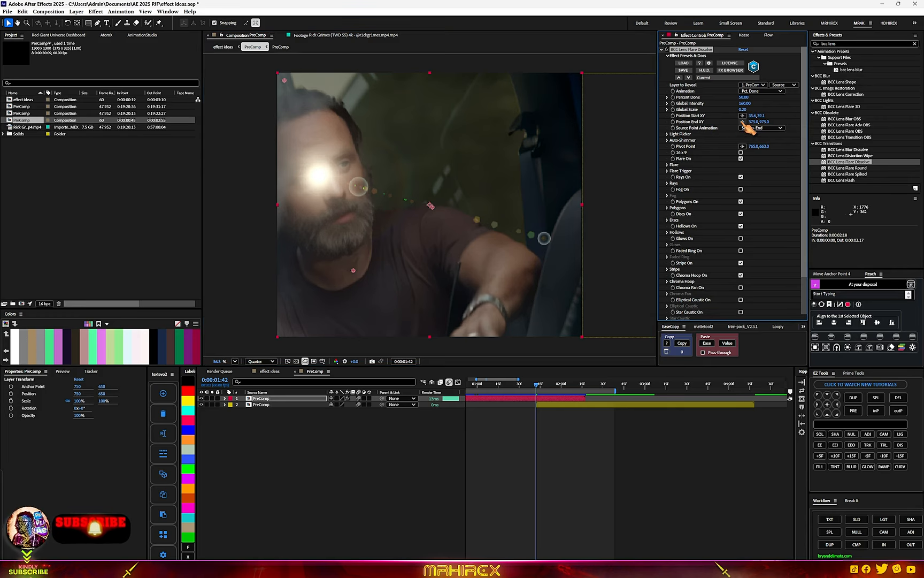
pyautogui.click(561, 323)
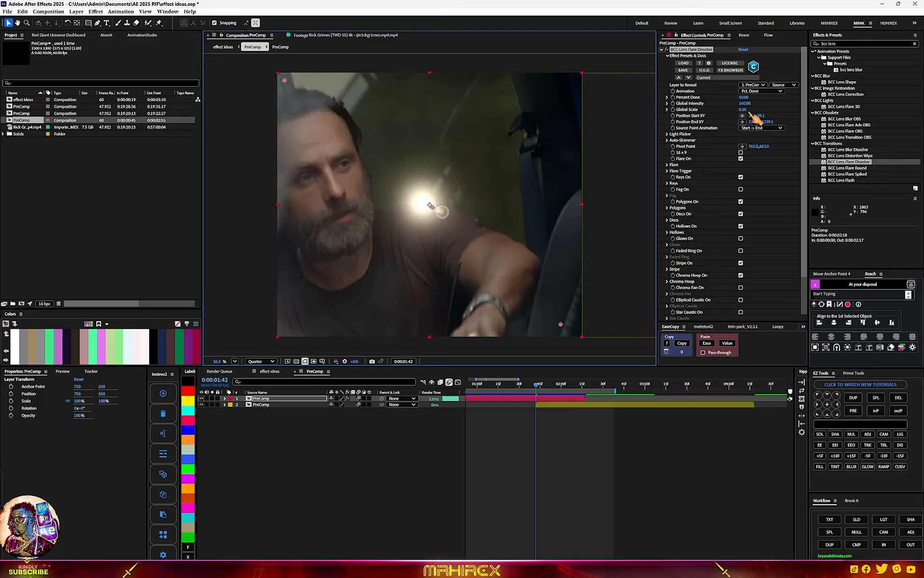
# Set the first precomp's flare Percent Done to 5.00 and Global Scale to 6.30, and preview the transition with its animated properties revealed.
pyautogui.moveTo(745, 101); pyautogui.dragTo(729, 103)
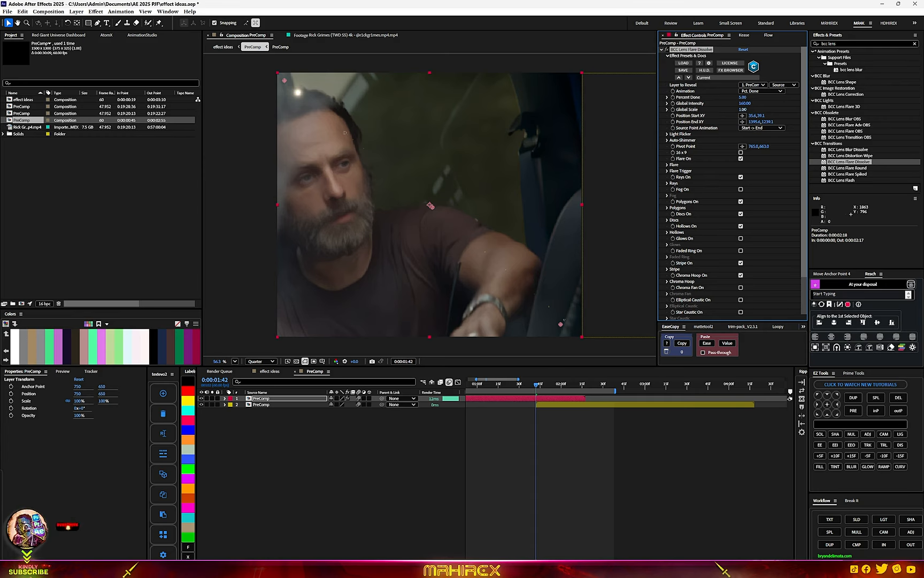
pyautogui.moveTo(743, 109); pyautogui.dragTo(771, 103)
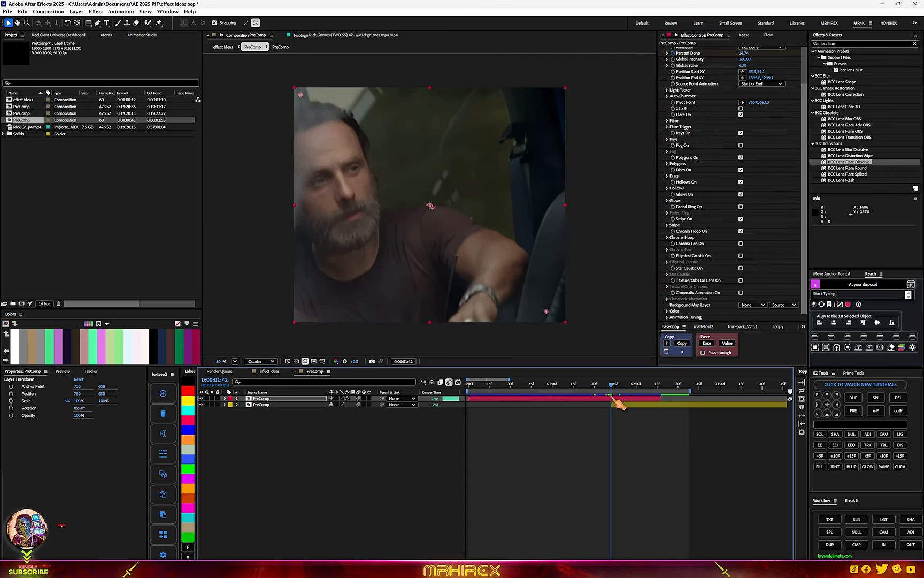
pyautogui.moveTo(614, 402); pyautogui.dragTo(557, 420)
pyautogui.press('space')
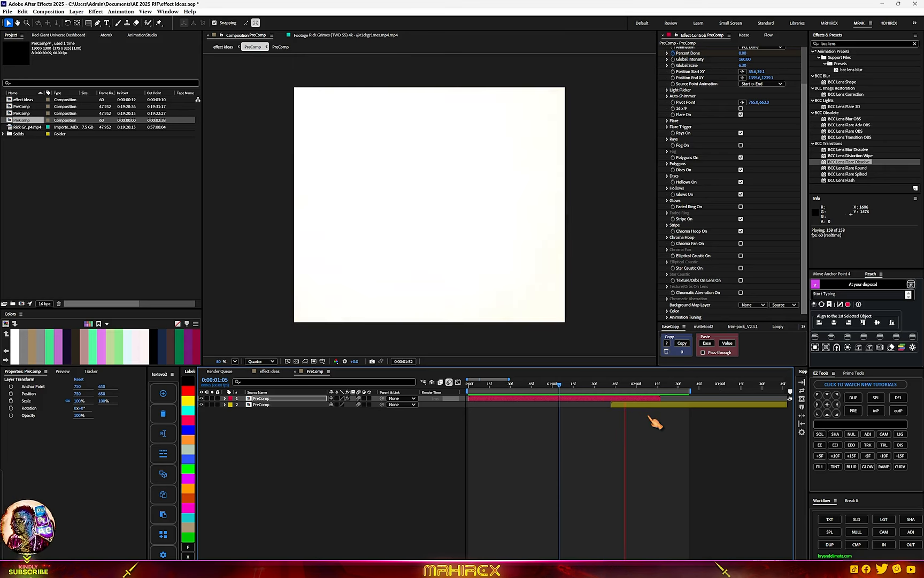
pyautogui.press('u')
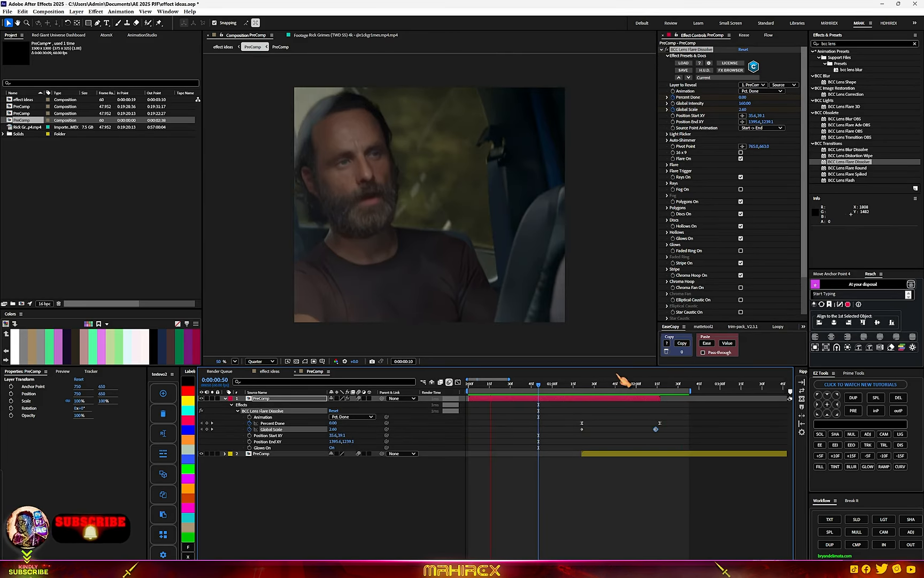
pyautogui.click(593, 399)
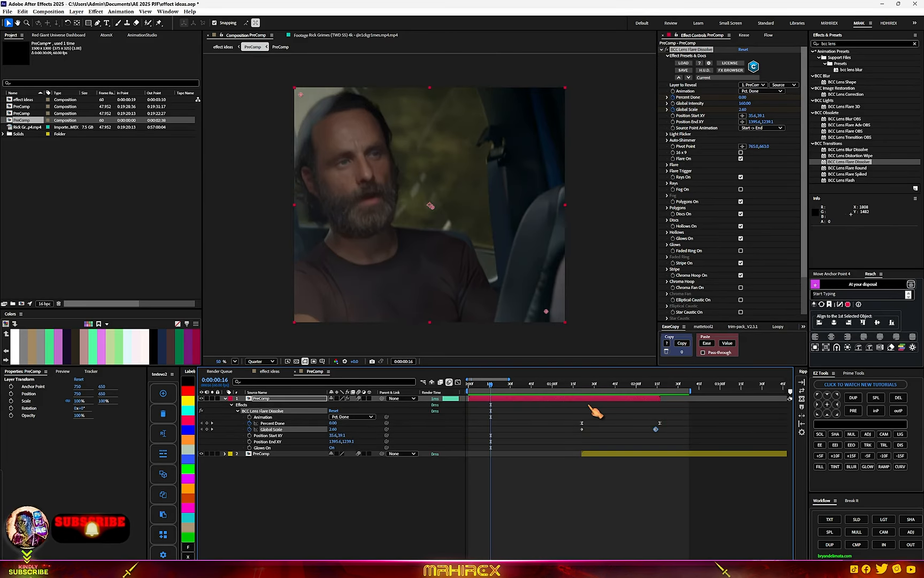
# Create an adjustment layer above the two precomps and apply BCC Lens Flare Dissolve to it.
pyautogui.rightClick(423, 437)
pyautogui.moveTo(471, 439)
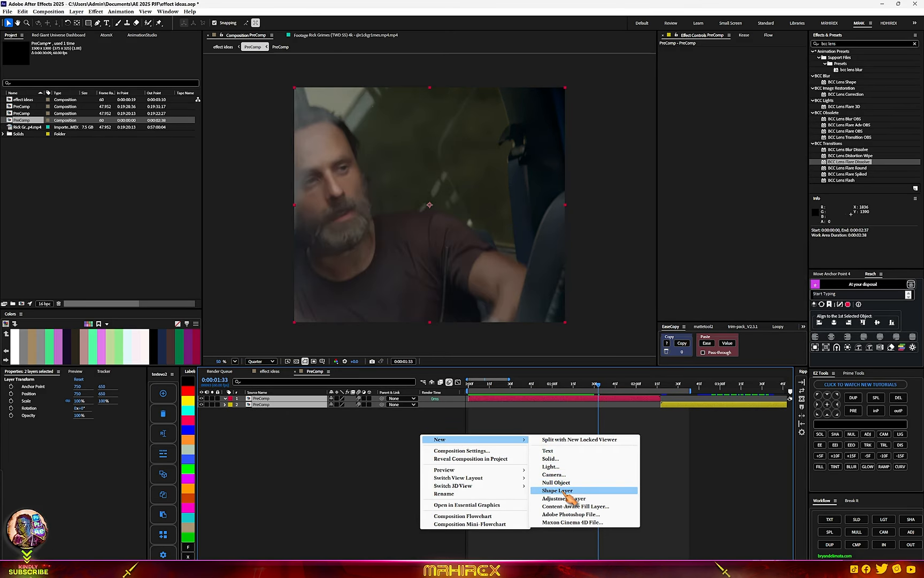
pyautogui.click(564, 498)
pyautogui.moveTo(849, 161); pyautogui.dragTo(710, 177)
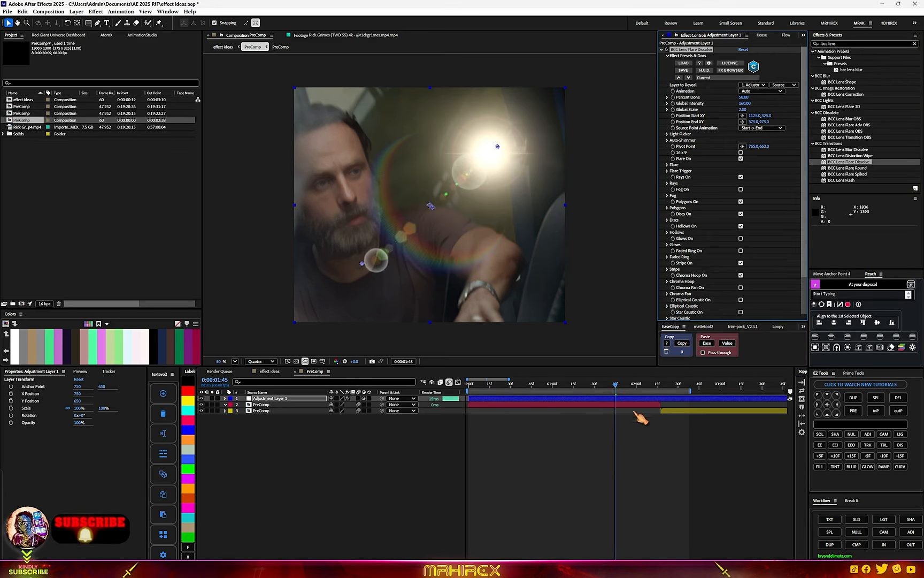
# Set the flare's Animation to Pct. Done and keyframe Percent Done from 0 at 0:00:01:45 to 100 at 0:00:02:36.
pyautogui.click(761, 91)
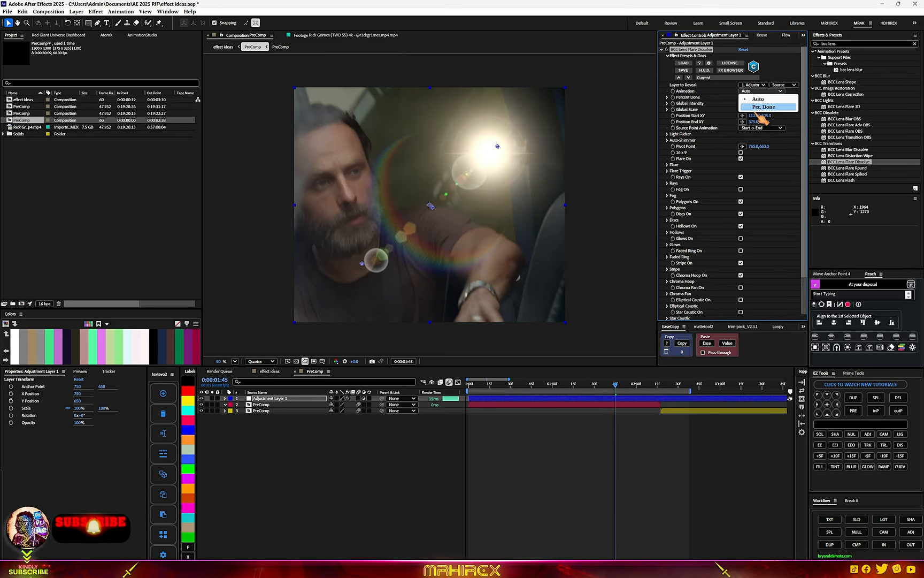
pyautogui.click(763, 107)
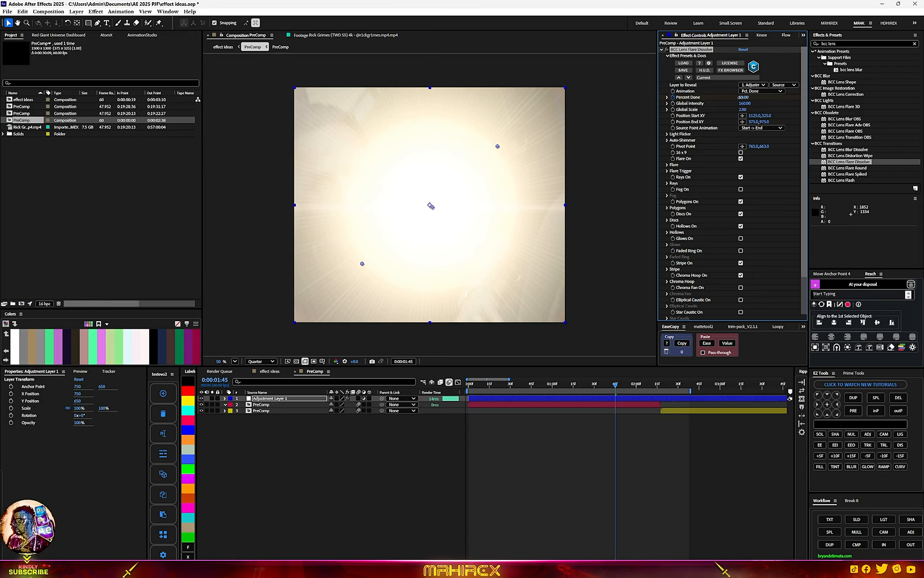
pyautogui.moveTo(740, 97); pyautogui.dragTo(704, 102)
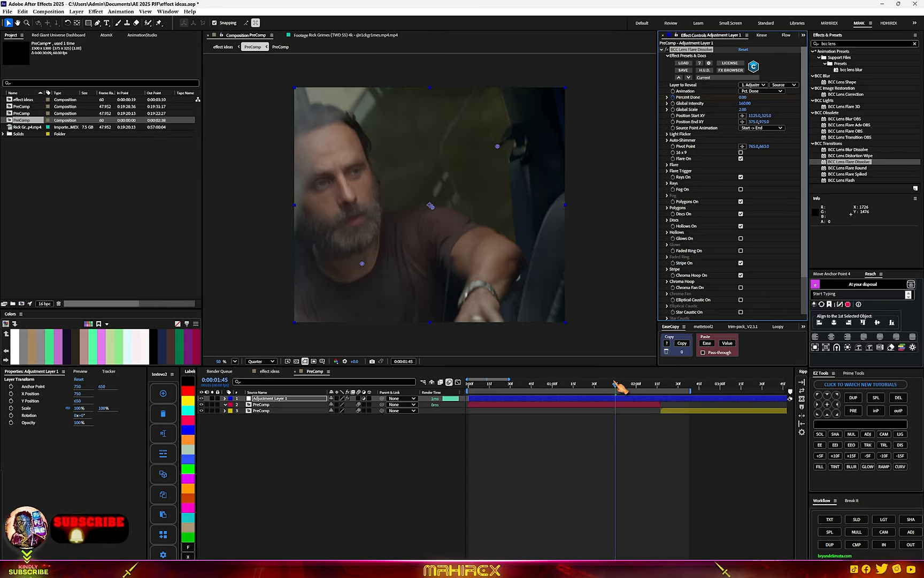
pyautogui.moveTo(617, 388); pyautogui.dragTo(690, 397)
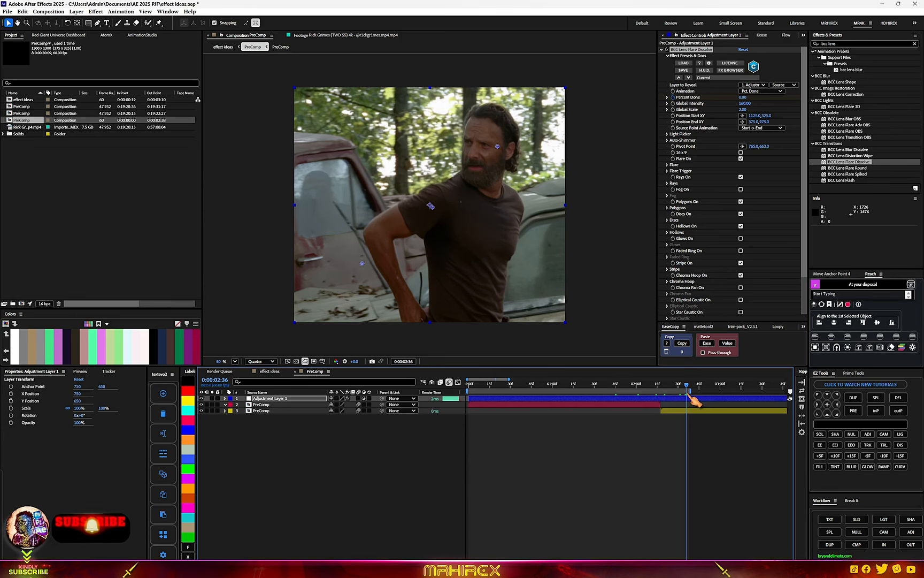
pyautogui.moveTo(741, 99); pyautogui.dragTo(923, 98)
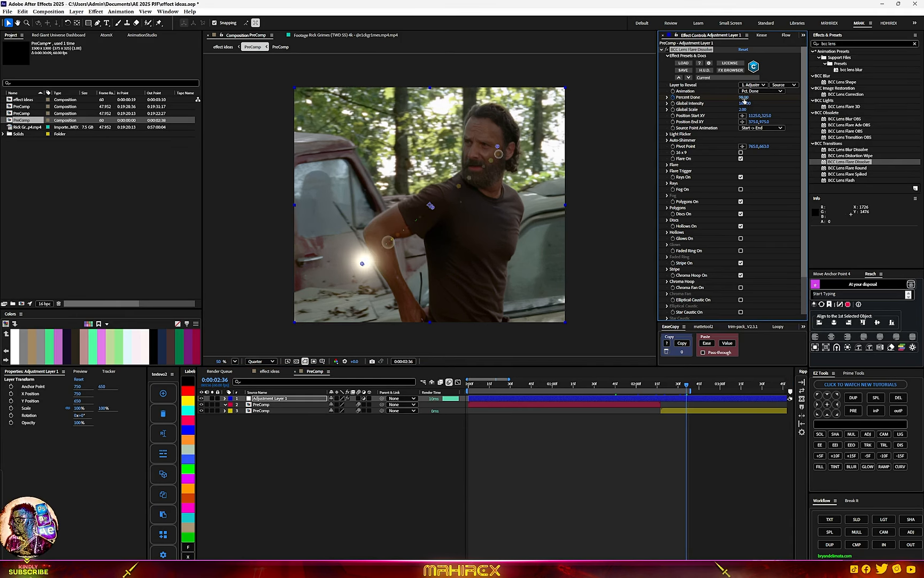
pyautogui.moveTo(745, 101); pyautogui.dragTo(754, 98)
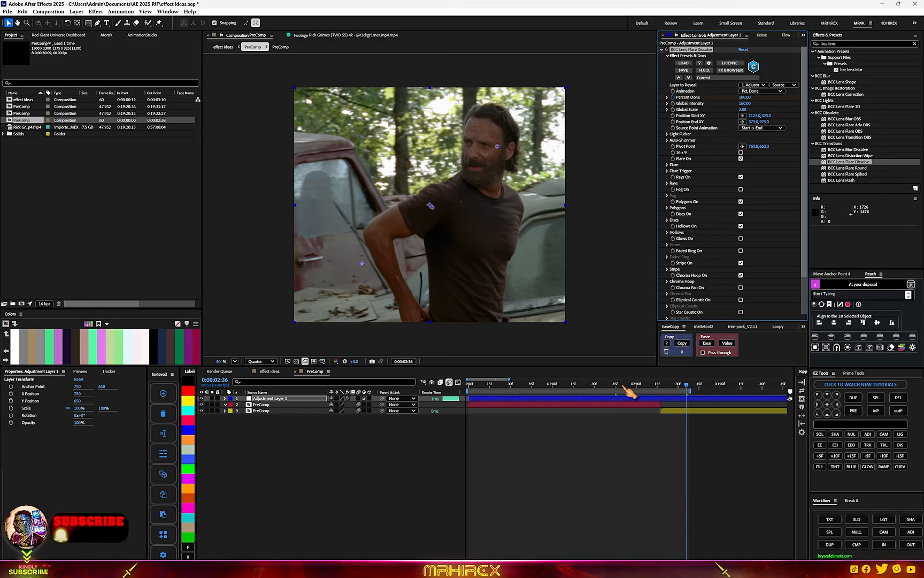
# Scrub through and preview the adjustment layer's flare with its Percent Done keyframes revealed.
pyautogui.moveTo(625, 388); pyautogui.dragTo(646, 408)
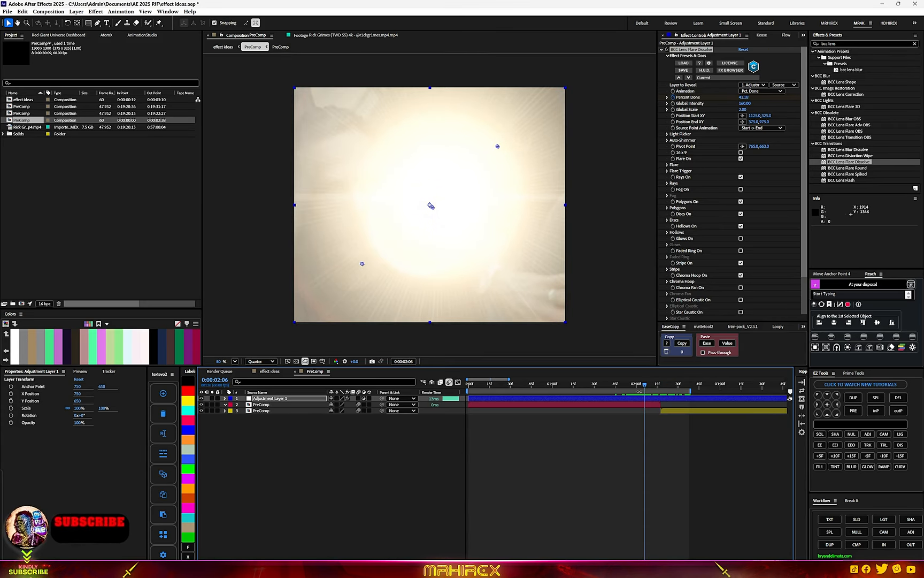
pyautogui.press('u')
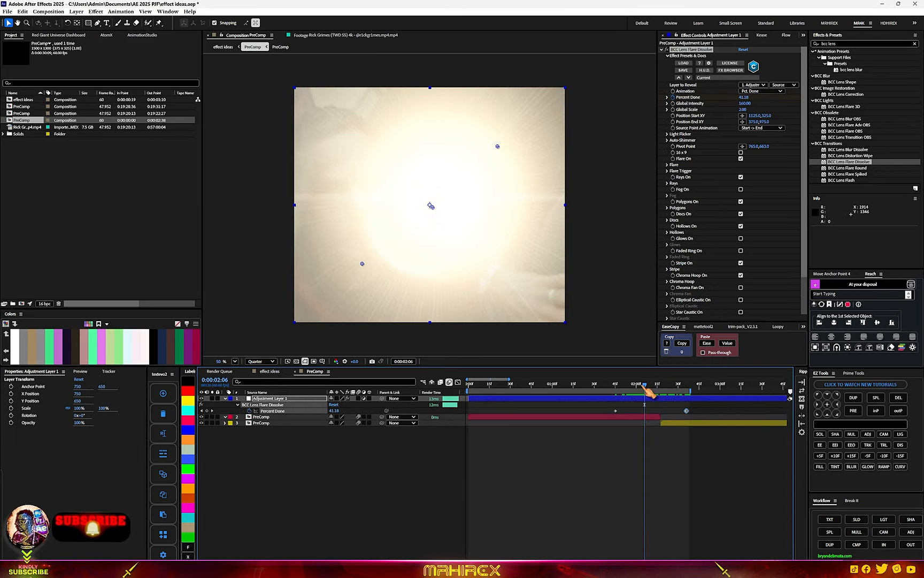
pyautogui.moveTo(652, 393); pyautogui.dragTo(615, 398)
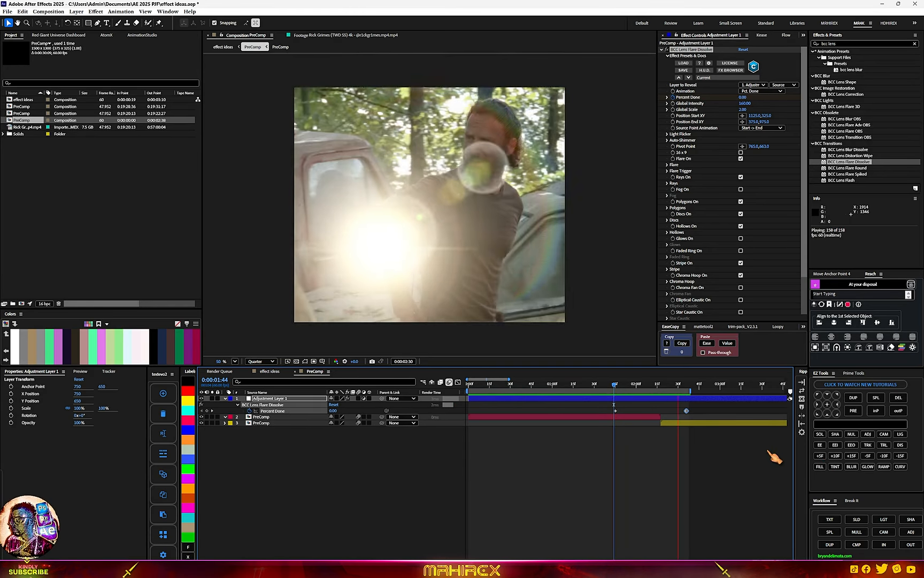
pyautogui.click(618, 392)
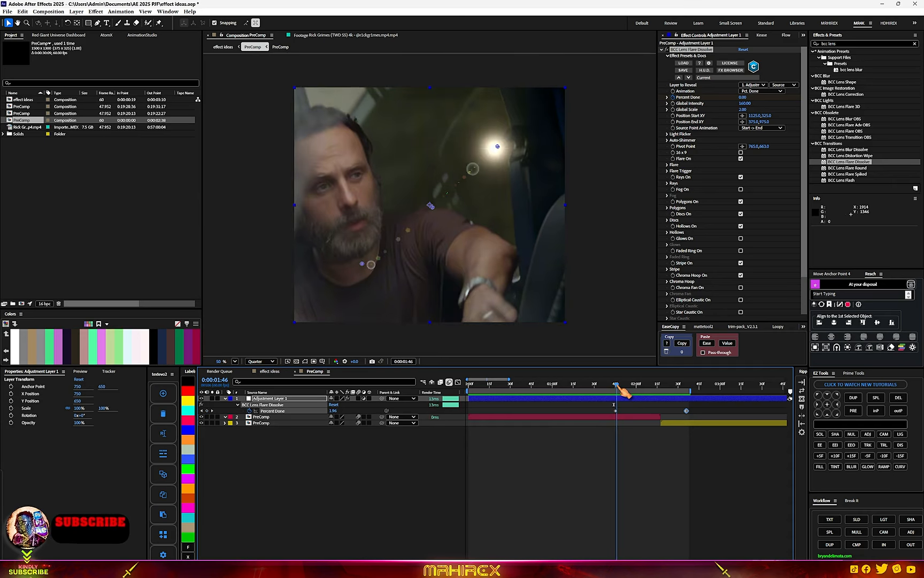
# Place the flare's Position Start XY at 28, 34 and its Position End XY at 1468, 1260, and preview the transition.
pyautogui.click(708, 119)
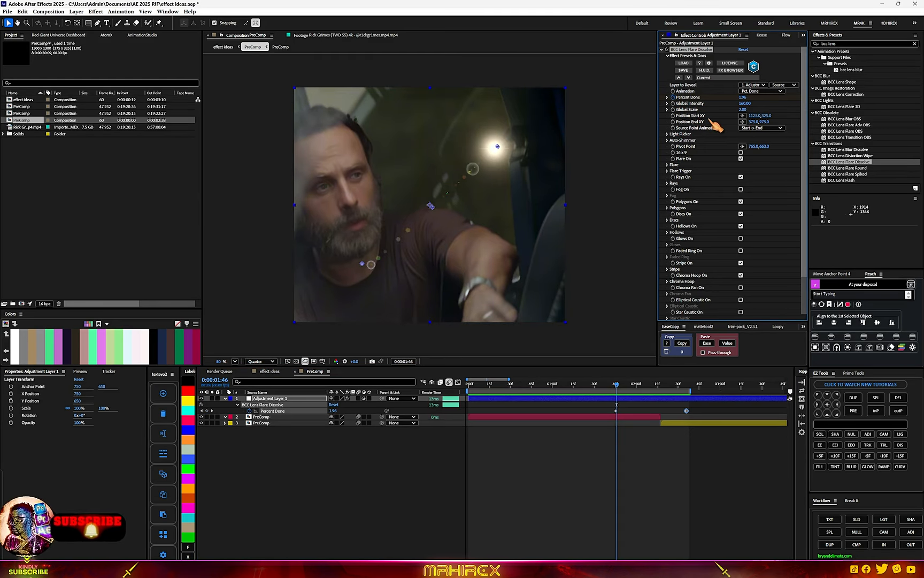
pyautogui.click(743, 116)
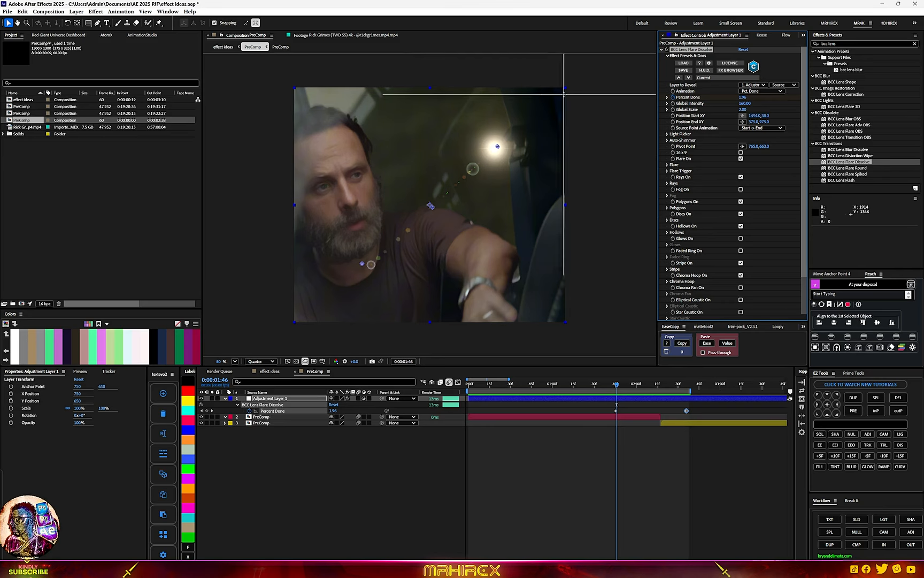
pyautogui.click(300, 93)
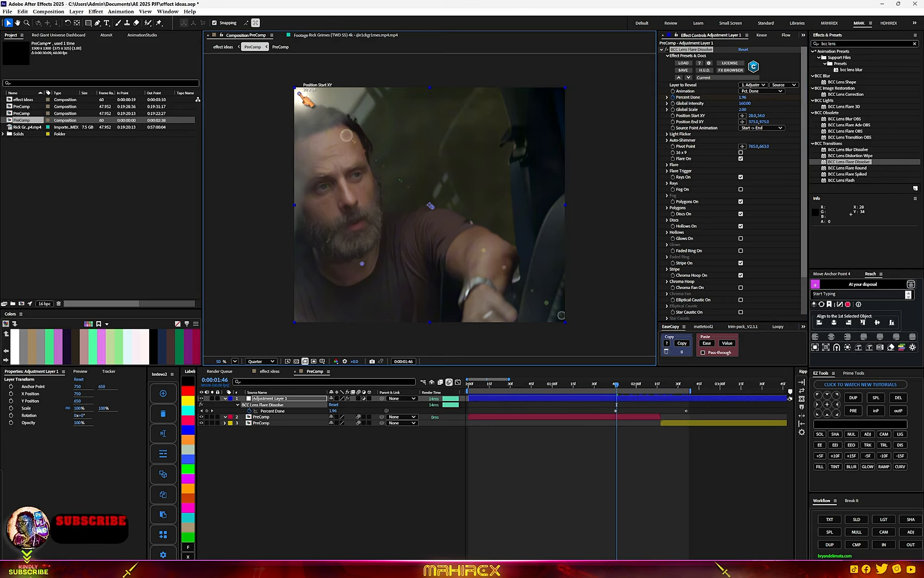
pyautogui.click(742, 122)
pyautogui.click(559, 315)
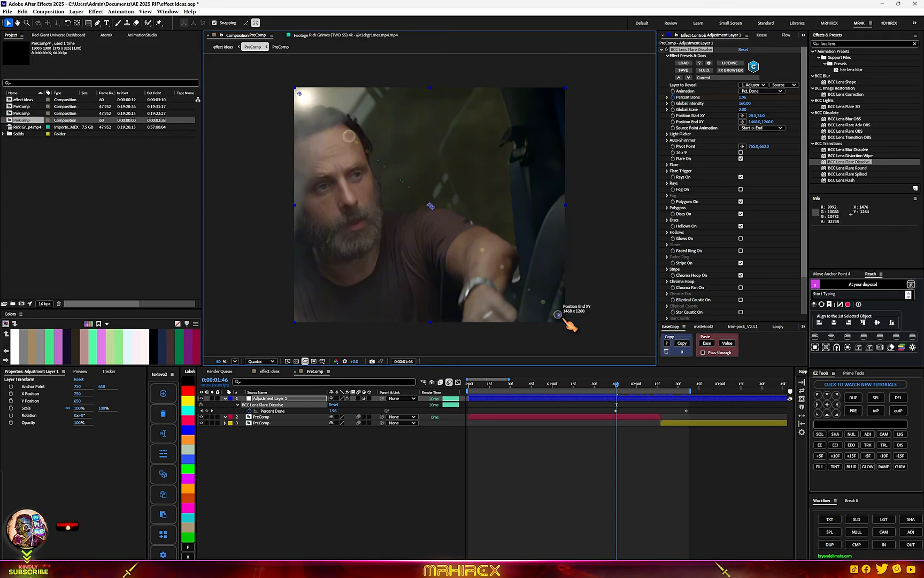
pyautogui.click(580, 386)
pyautogui.press('space')
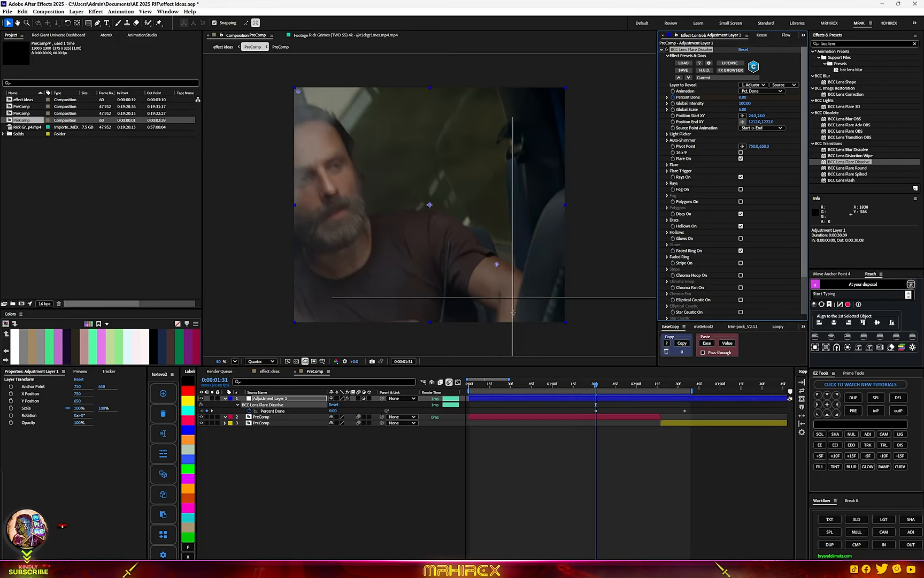
# Place the flare's Position End XY at 1496, 1258 near the frame's lower-right corner and preview the transition.
pyautogui.moveTo(513, 312); pyautogui.dragTo(564, 314)
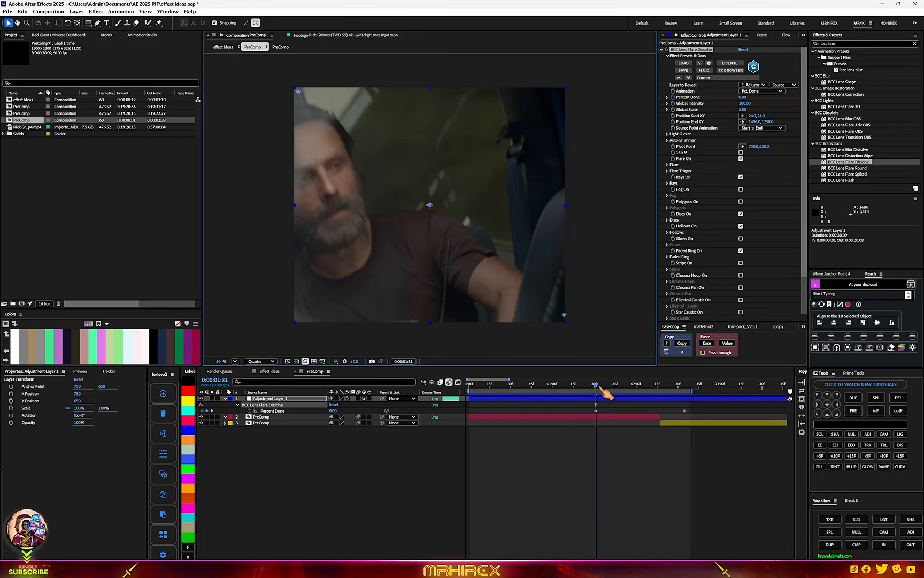
pyautogui.press('space')
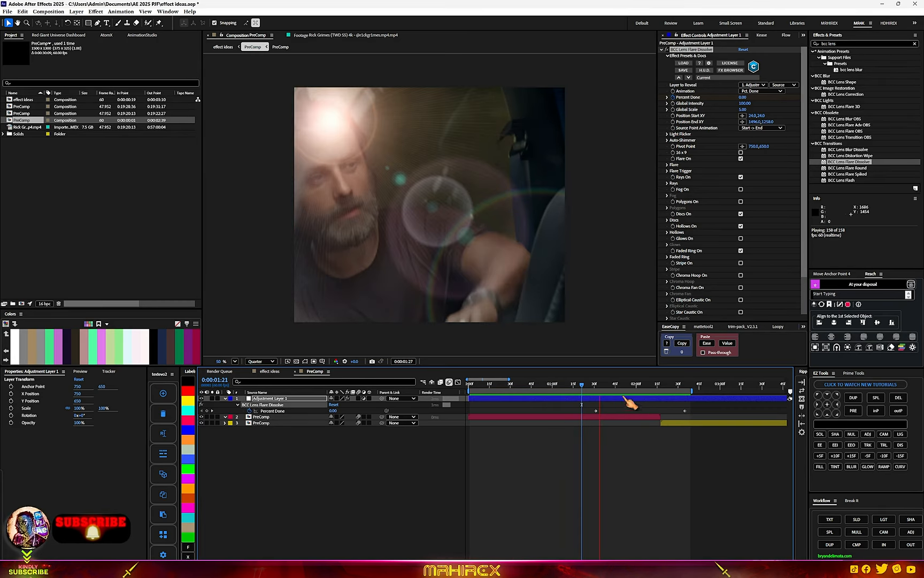
pyautogui.click(607, 389)
# Set the flare's Global Scale to 9.90 at 0:00:01:56 and play back the transition.
pyautogui.moveTo(610, 390); pyautogui.dragTo(634, 393)
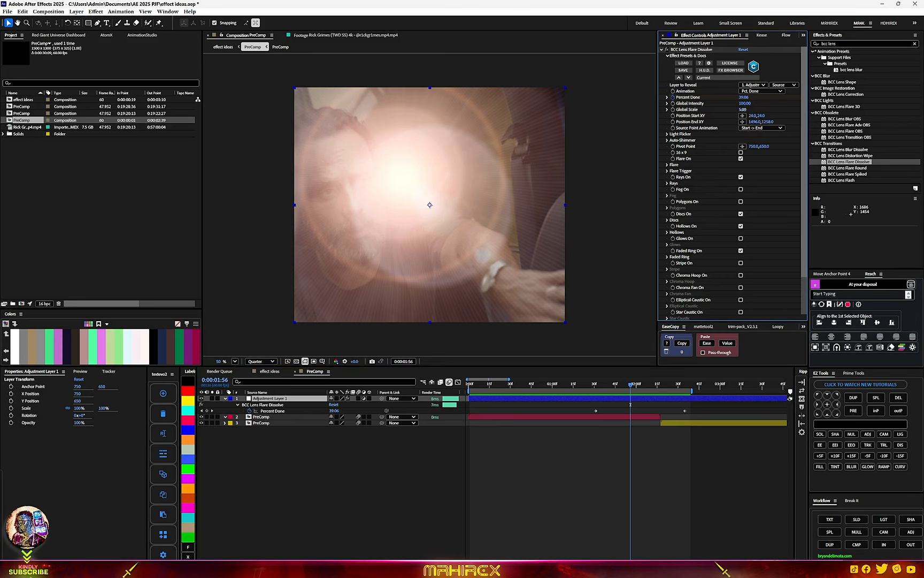
pyautogui.moveTo(743, 110); pyautogui.dragTo(760, 109)
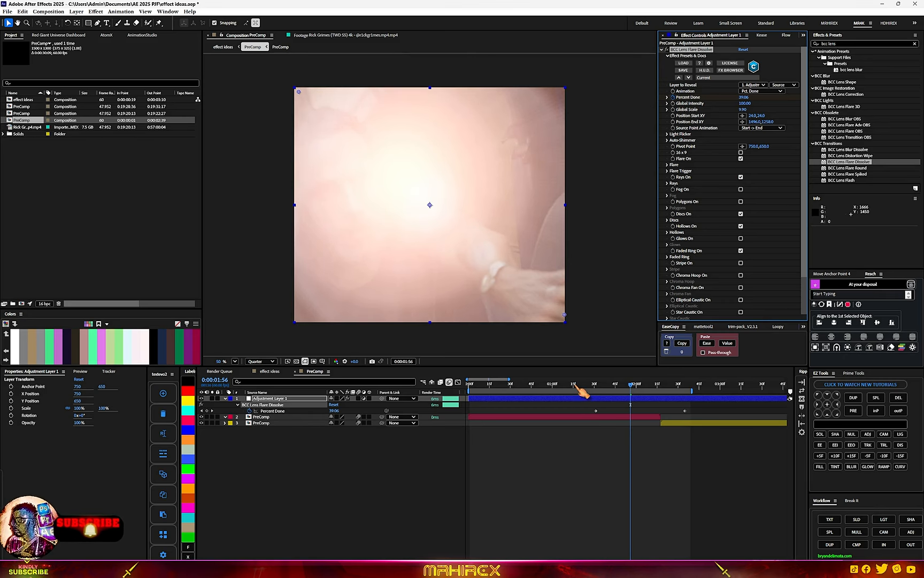
pyautogui.press('space')
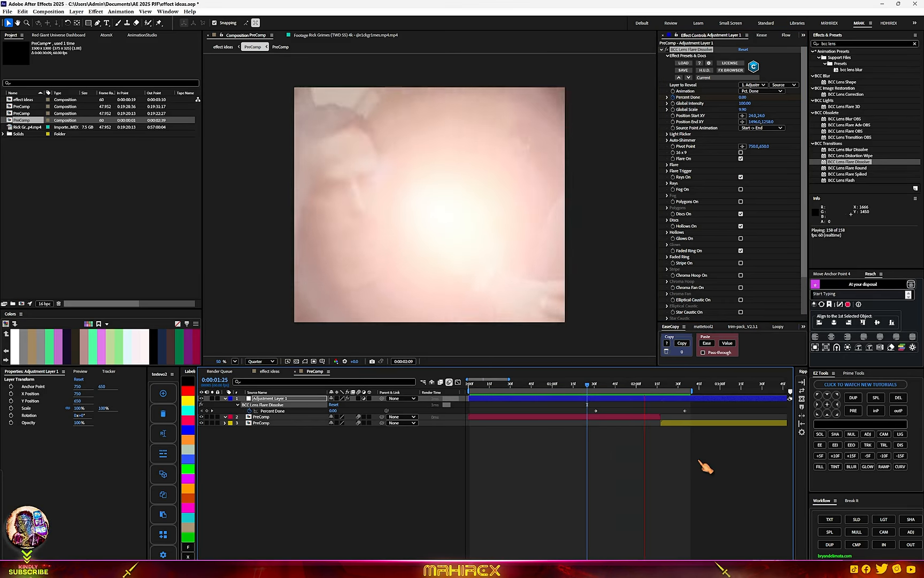
pyautogui.press('space')
pyautogui.moveTo(699, 406); pyautogui.dragTo(568, 427)
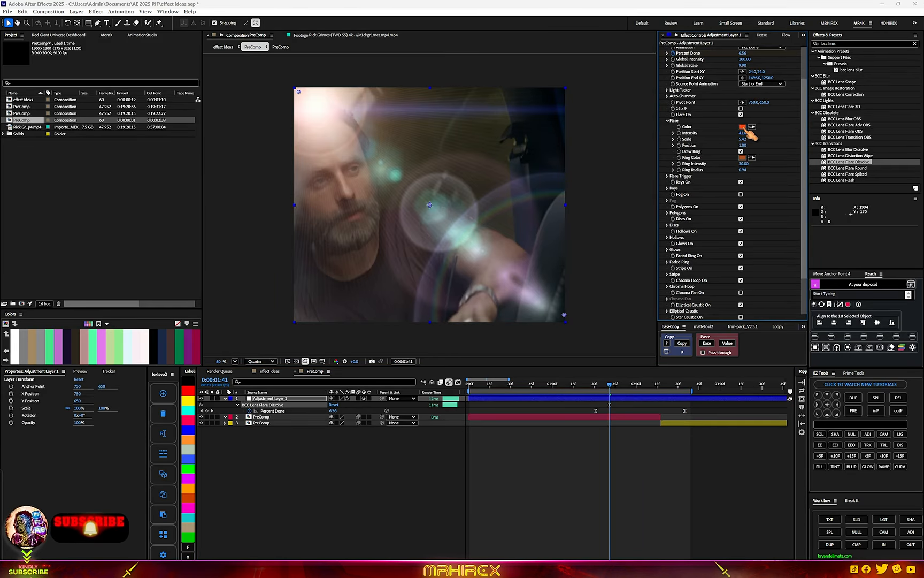
# Change the flare's Color to blue 151FF3 and its Ring Color to green, and preview the transition.
pyautogui.click(743, 127)
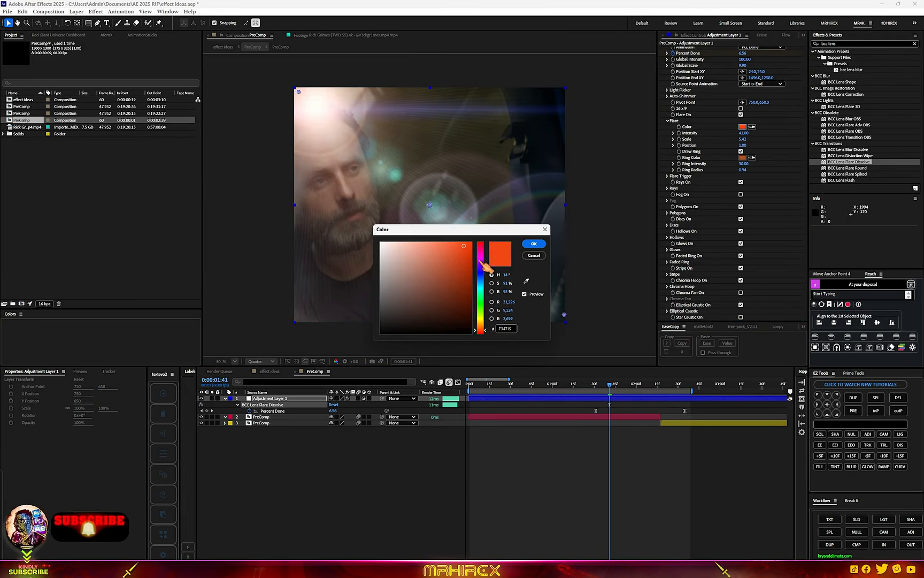
pyautogui.moveTo(481, 263); pyautogui.dragTo(480, 271)
pyautogui.click(534, 244)
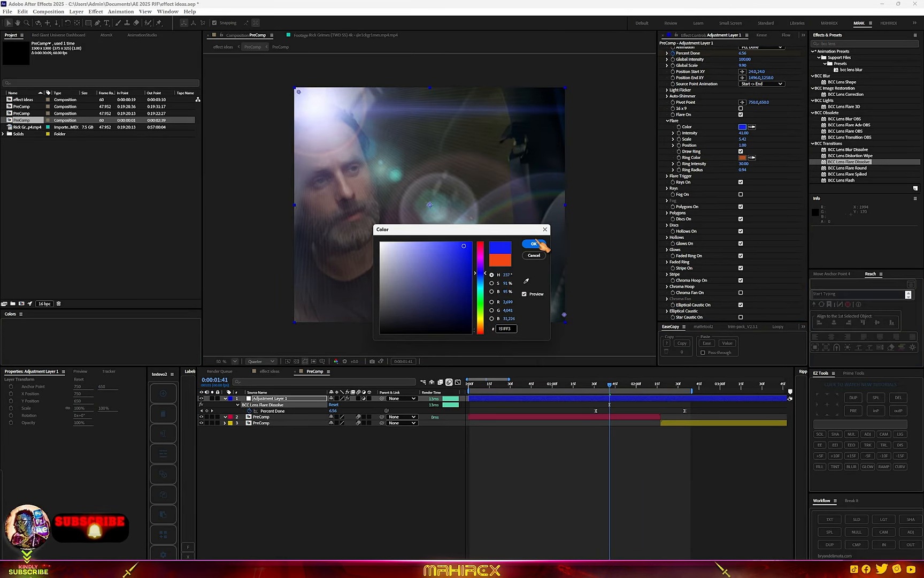
pyautogui.click(742, 157)
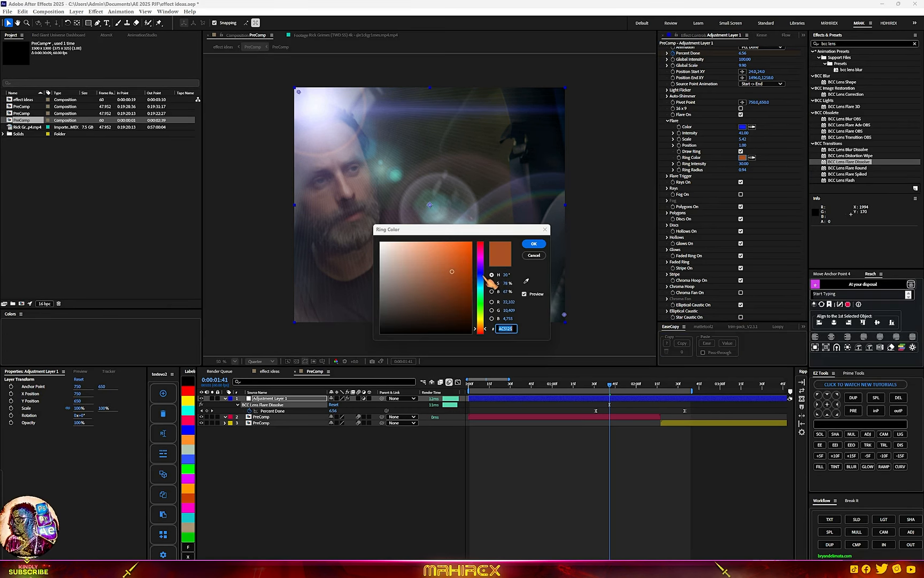
pyautogui.click(534, 244)
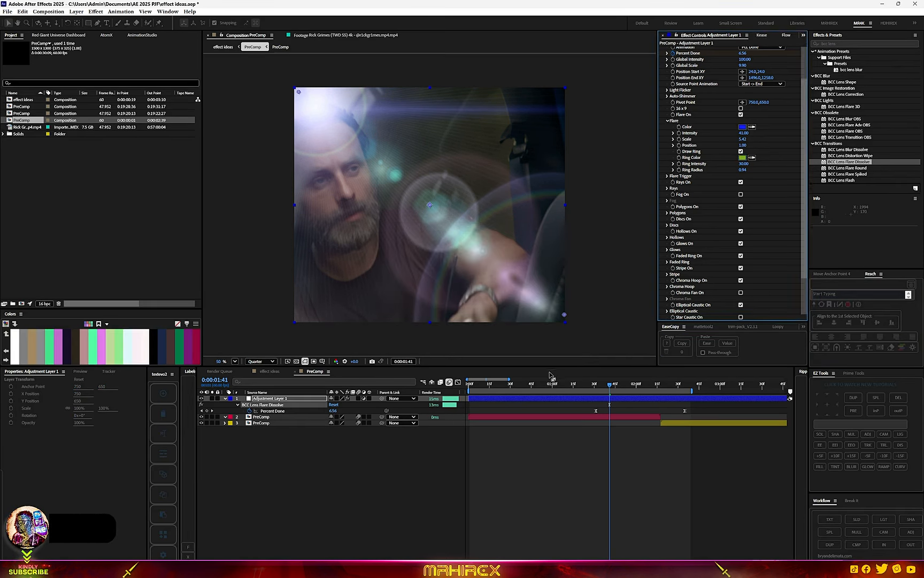
pyautogui.click(544, 383)
pyautogui.press('space')
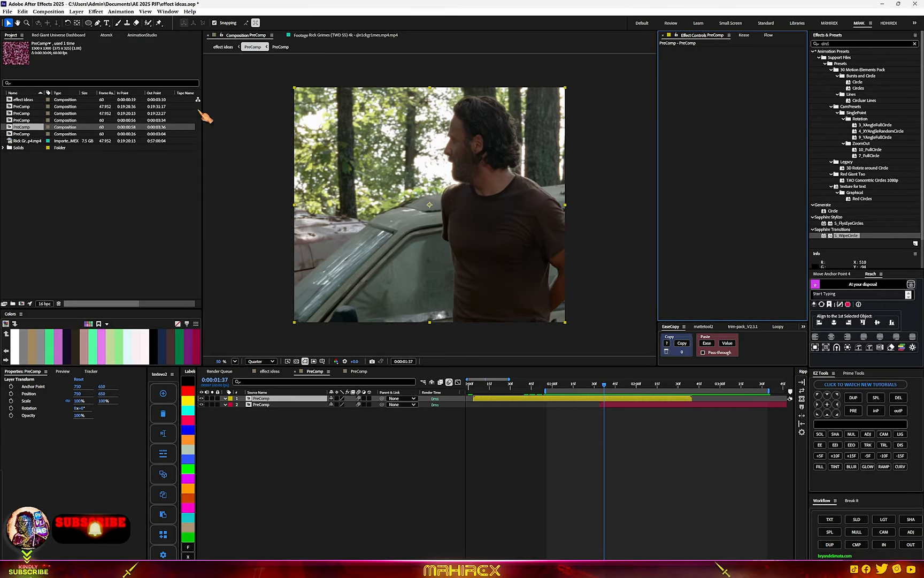
# Clear the effects search and apply the S_WipeClock effect to the upper precomp layer.
pyautogui.click(915, 44)
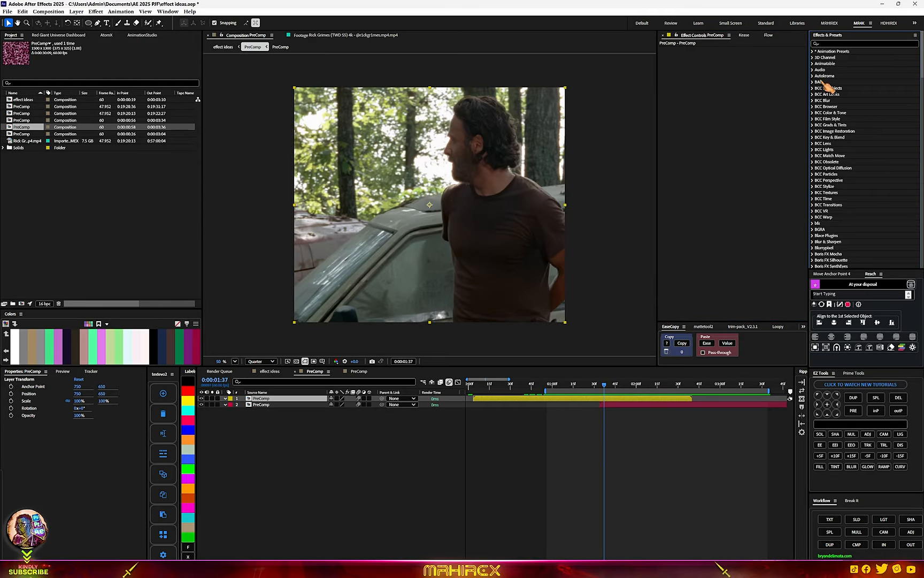
pyautogui.click(688, 227)
pyautogui.click(598, 402)
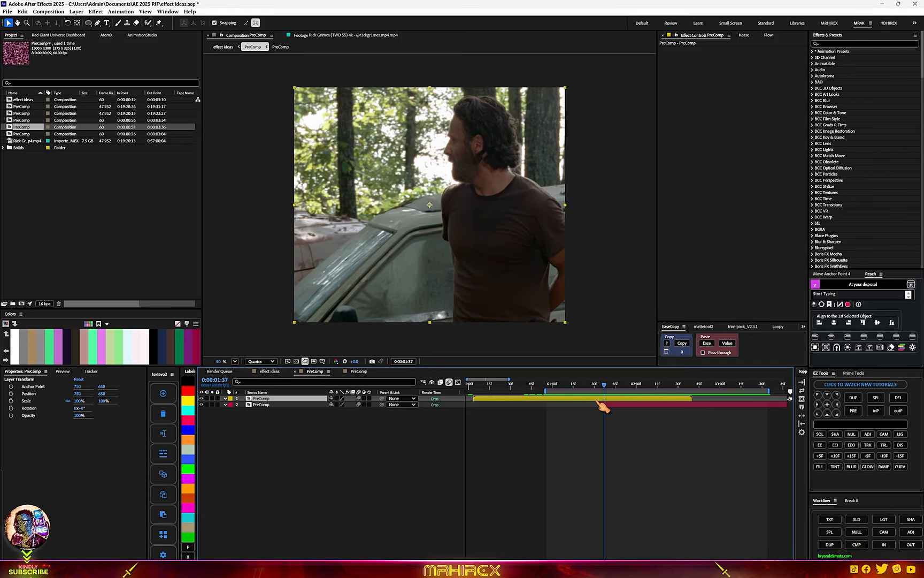
pyautogui.hotkey('ctrl', 'space')
pyautogui.write('cp')
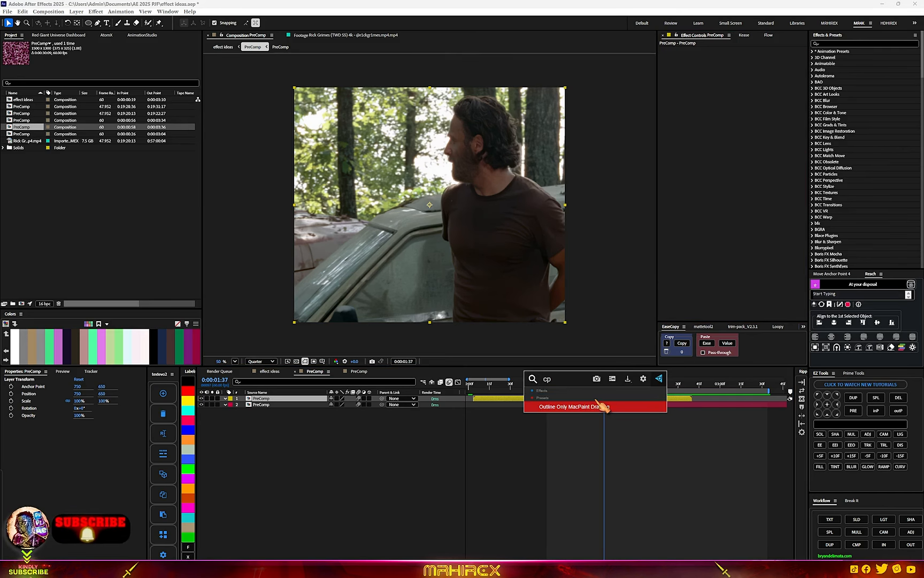
pyautogui.press('BackSpace')
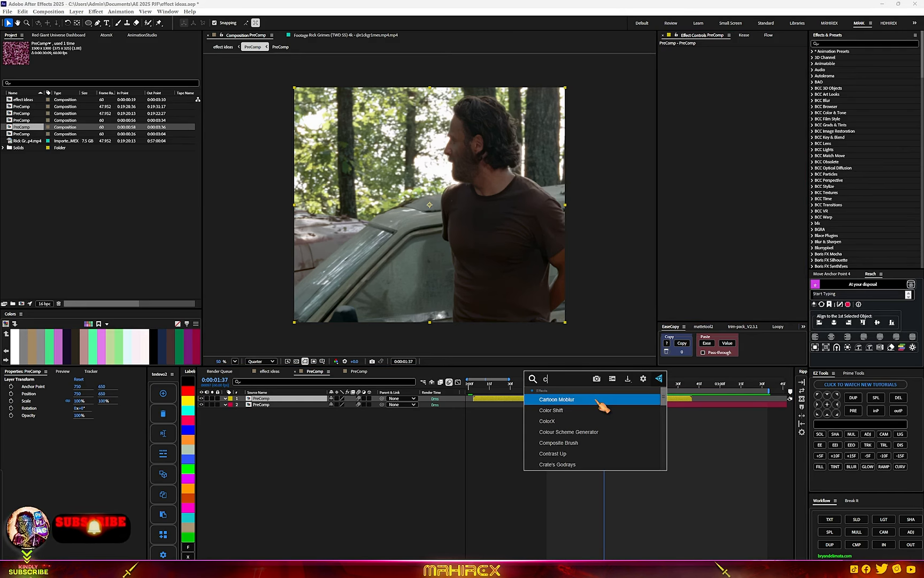
pyautogui.write('lock')
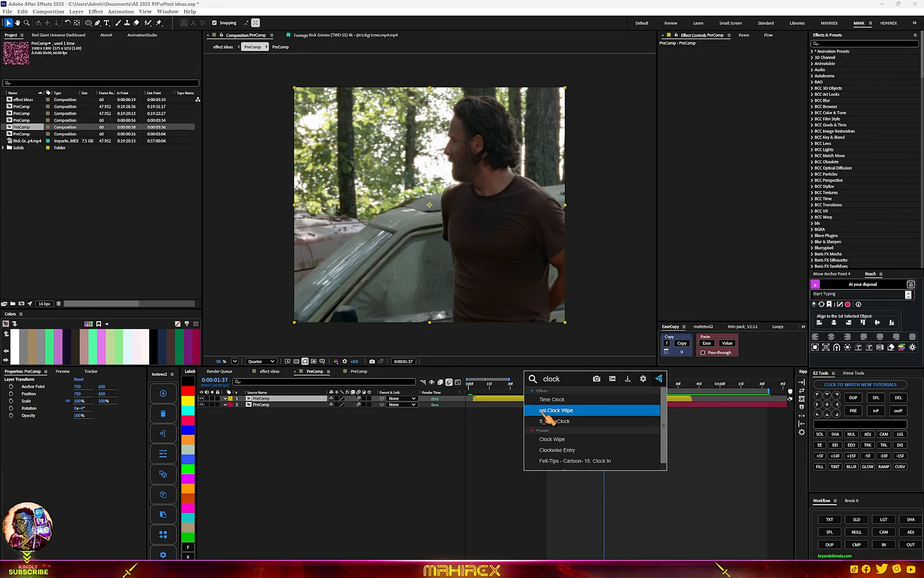
pyautogui.click(575, 422)
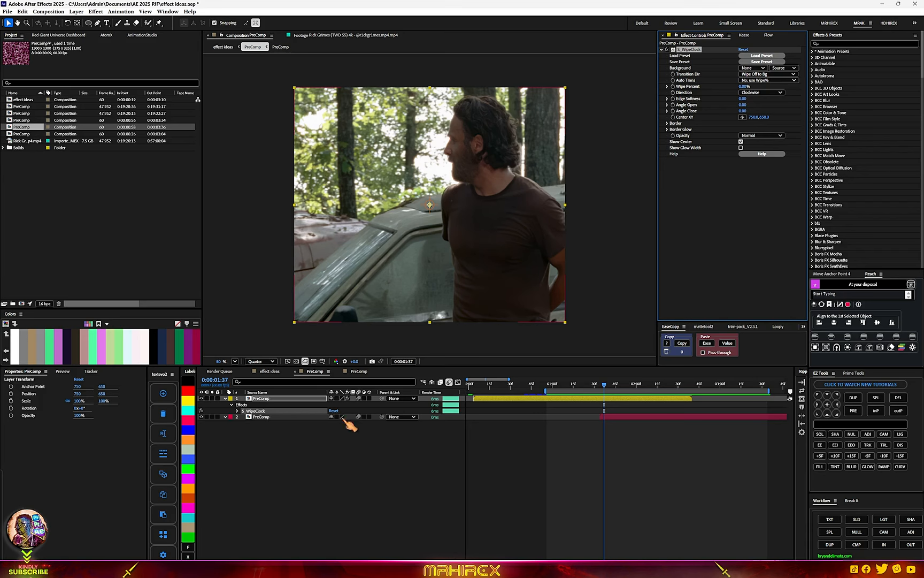
# Slide the lower precomp to start at 0:00:01:23 and keyframe the upper precomp's Wipe Percent at 0% there.
pyautogui.moveTo(631, 421); pyautogui.dragTo(581, 399)
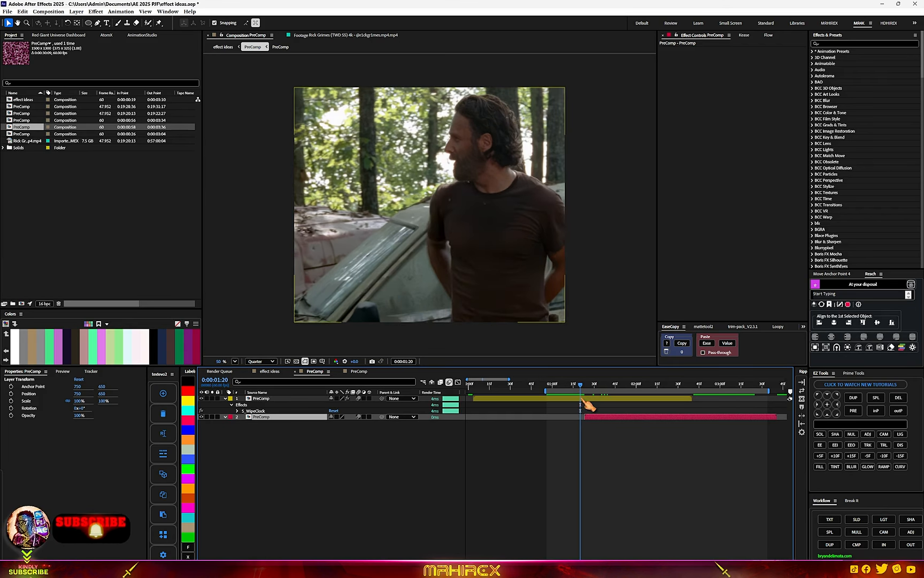
pyautogui.click(585, 399)
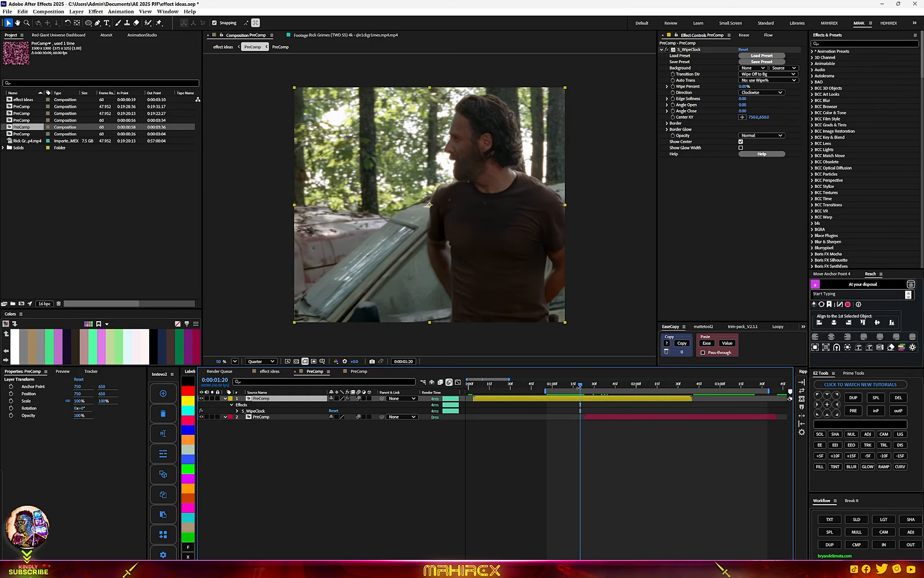
pyautogui.moveTo(586, 393); pyautogui.dragTo(585, 391)
pyautogui.scroll(3, 606, 411)
pyautogui.scroll(-1, 558, 425)
pyautogui.scroll(1, 541, 428)
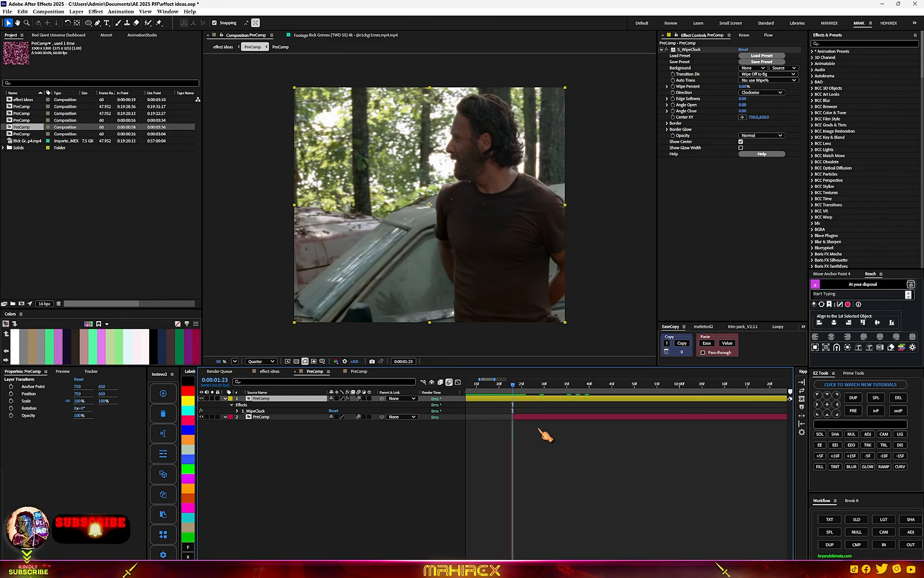
pyautogui.scroll(1, 544, 434)
pyautogui.click(496, 418)
pyautogui.click(494, 399)
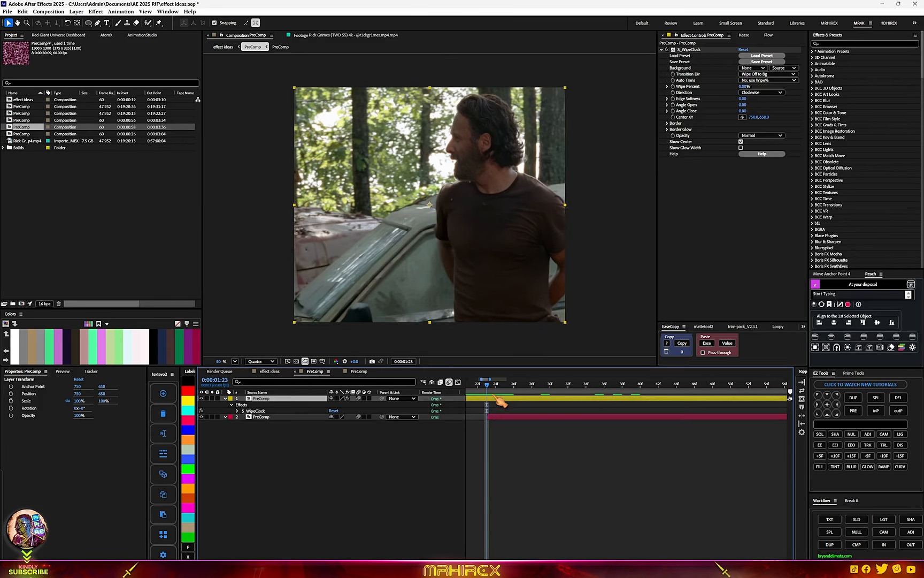
pyautogui.click(677, 95)
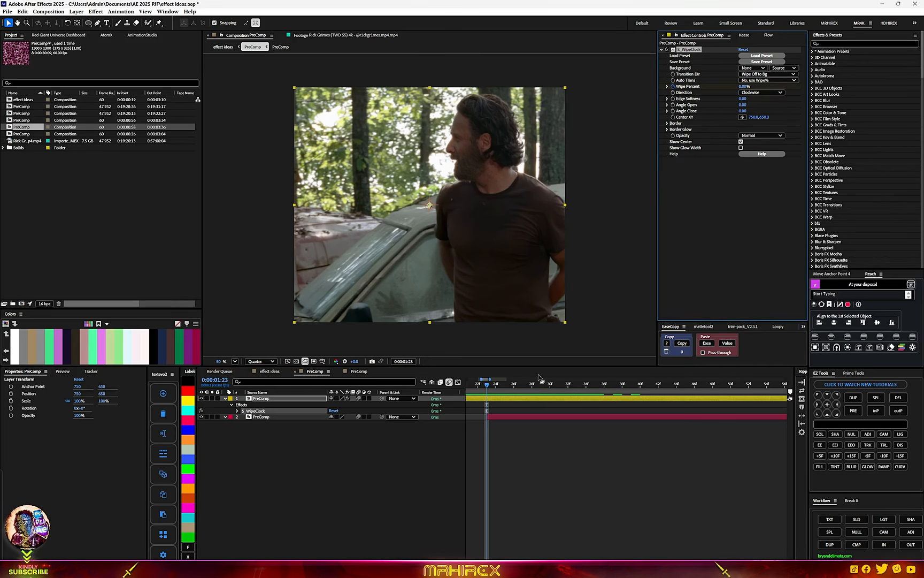
# Set Wipe Percent to 100% near the end of the upper precomp layer.
pyautogui.scroll(-5, 497, 442)
pyautogui.moveTo(495, 386); pyautogui.dragTo(578, 398)
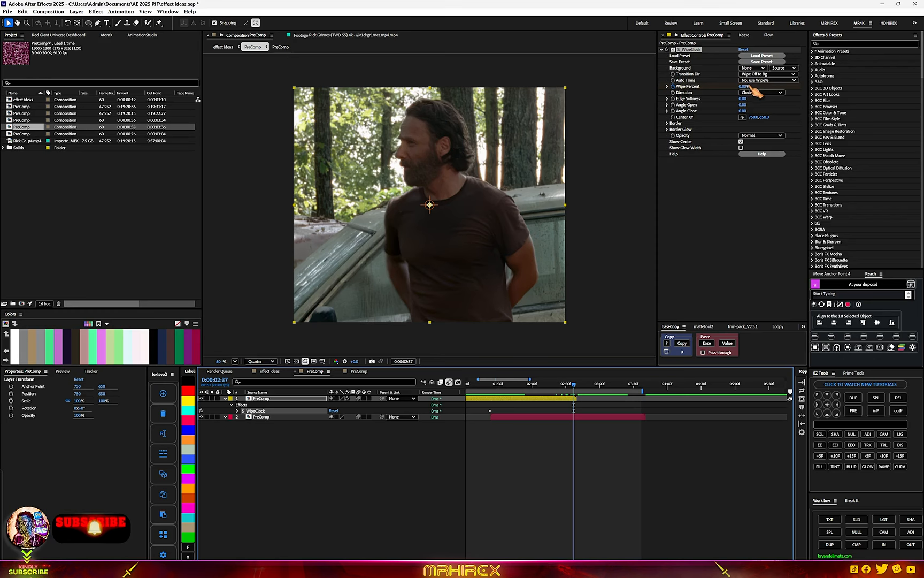
pyautogui.moveTo(744, 86); pyautogui.dragTo(798, 88)
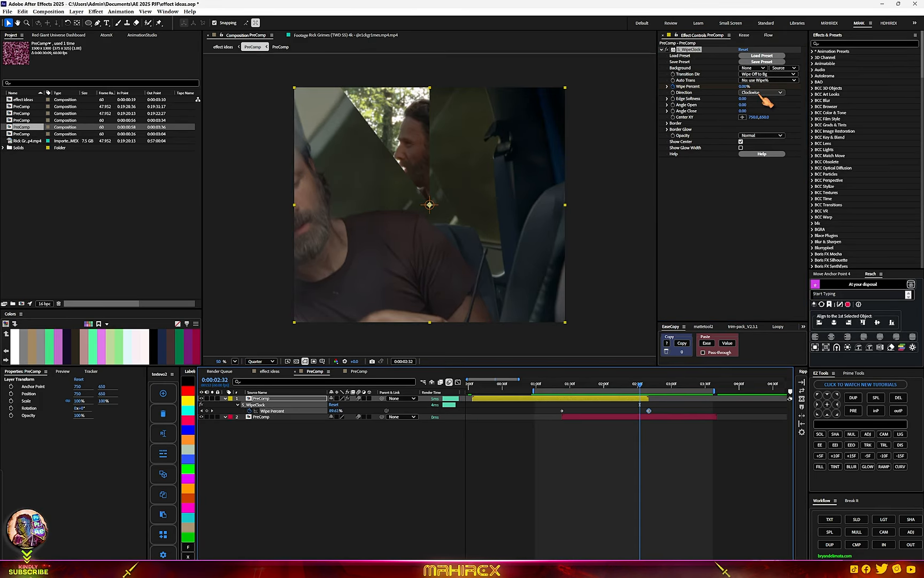
# Set the wipe's Direction to CounterCW and its Edge Softness to 41, scrubbing through to check the transition.
pyautogui.click(761, 94)
pyautogui.click(768, 108)
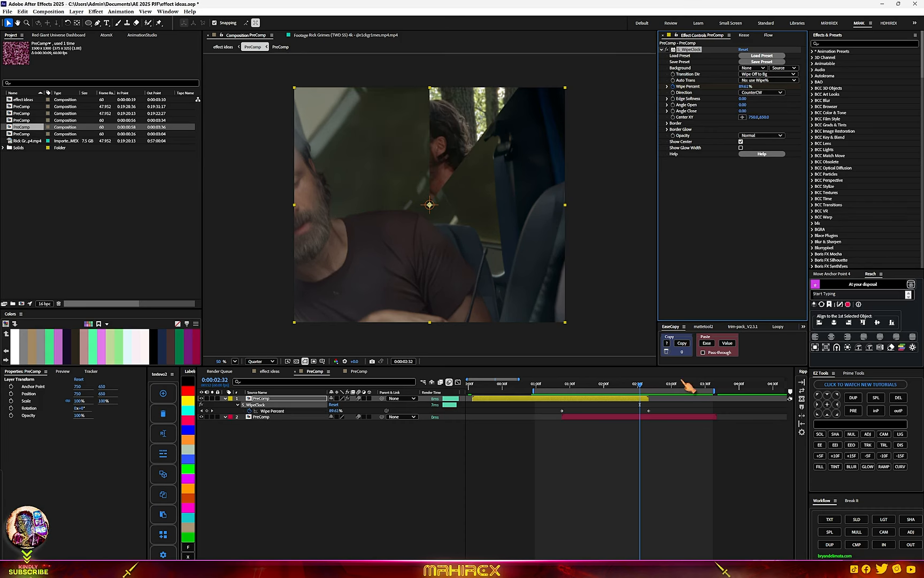
pyautogui.moveTo(641, 386); pyautogui.dragTo(594, 404)
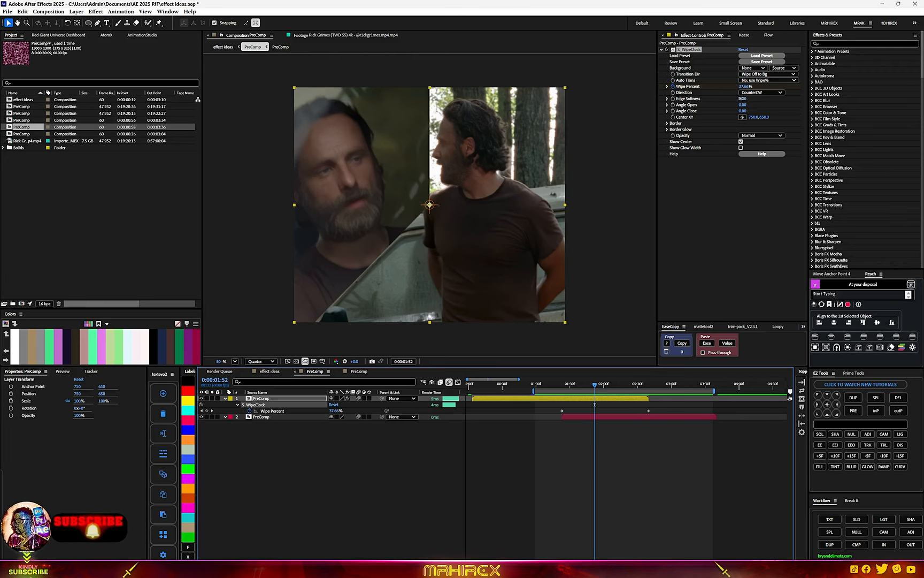
pyautogui.moveTo(743, 98); pyautogui.dragTo(756, 98)
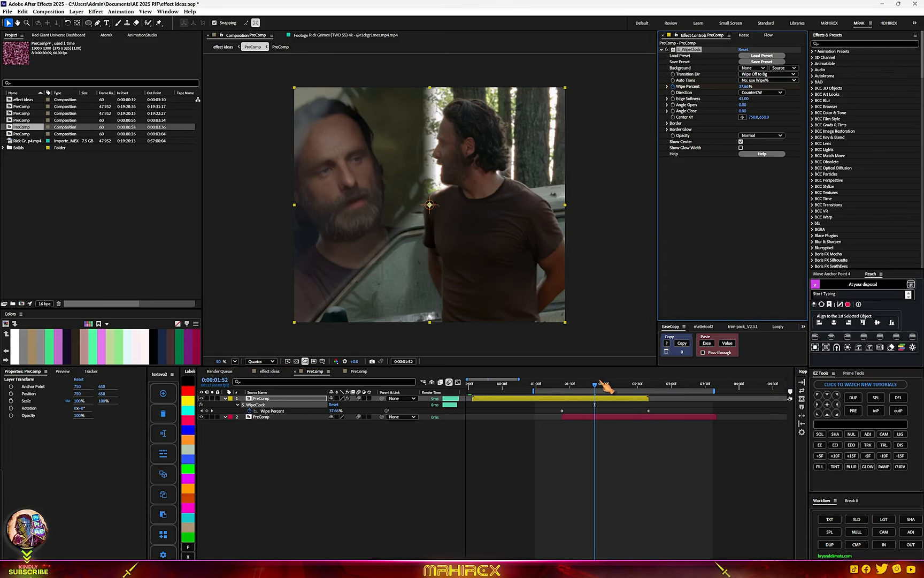
pyautogui.moveTo(606, 387); pyautogui.dragTo(618, 391)
pyautogui.moveTo(633, 392); pyautogui.dragTo(594, 396)
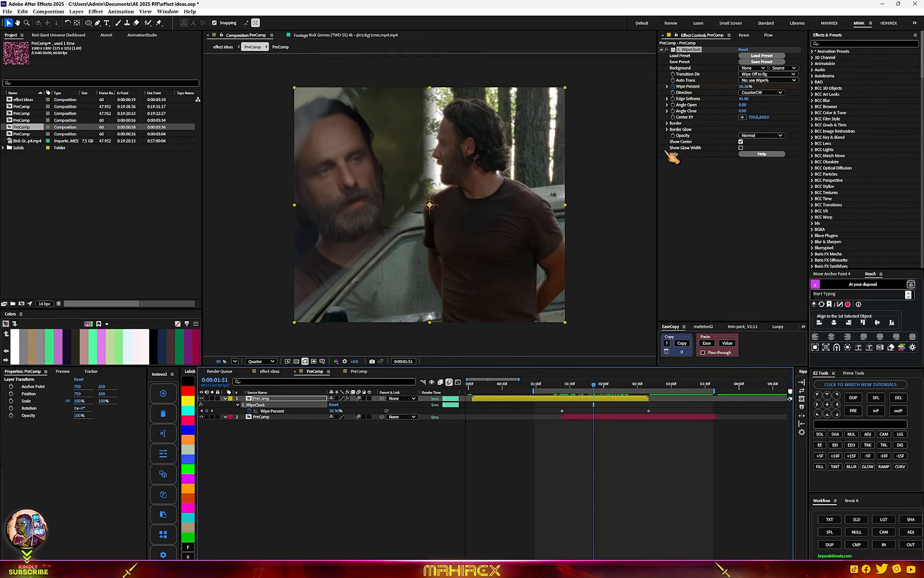
# Give the clock wipe a border with a Border Width of 79 and a yellow Border Color, BFAF00.
pyautogui.click(668, 124)
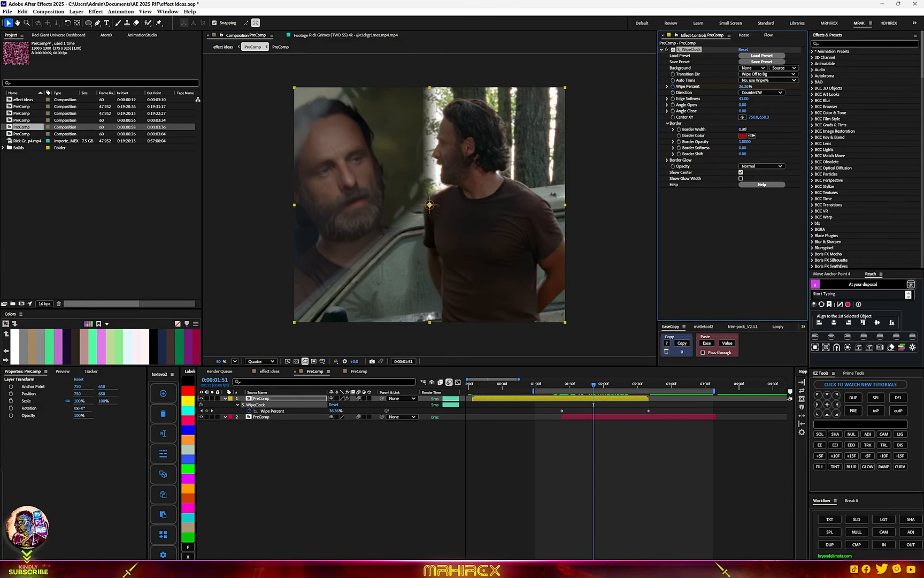
pyautogui.moveTo(743, 129); pyautogui.dragTo(741, 126)
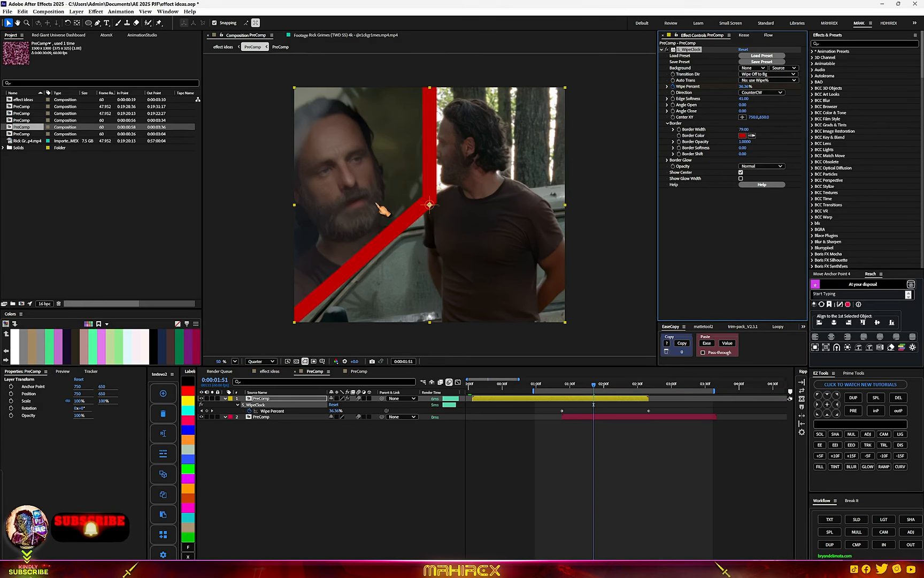
pyautogui.click(743, 135)
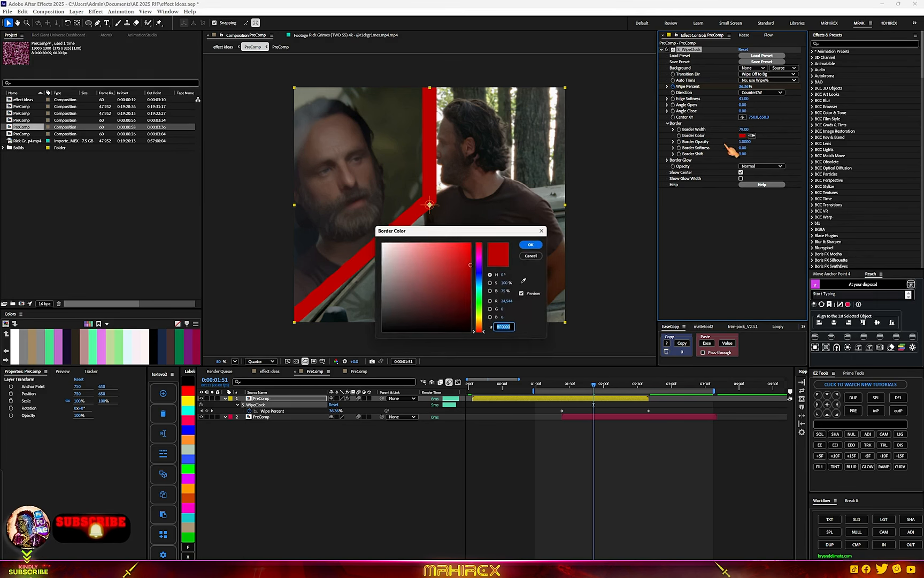
pyautogui.moveTo(481, 297); pyautogui.dragTo(489, 325)
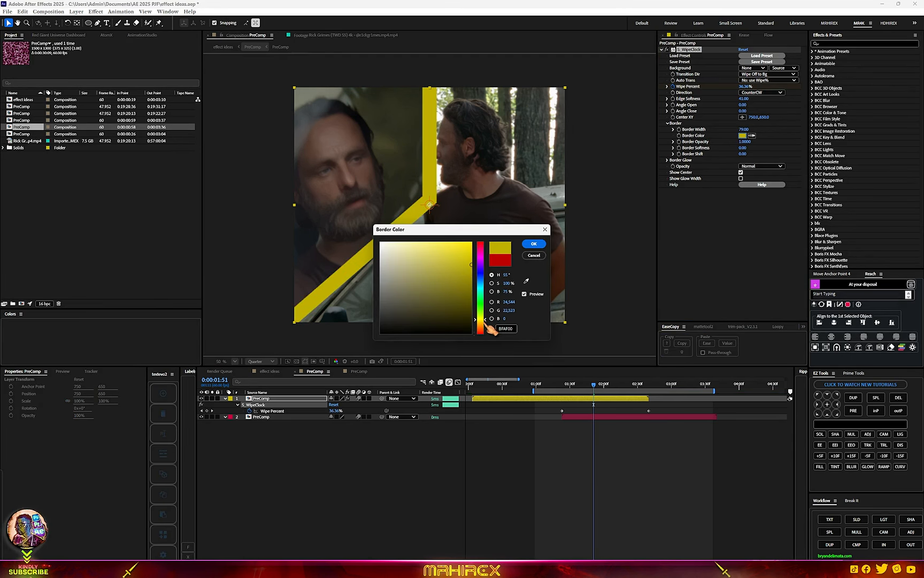
pyautogui.click(534, 243)
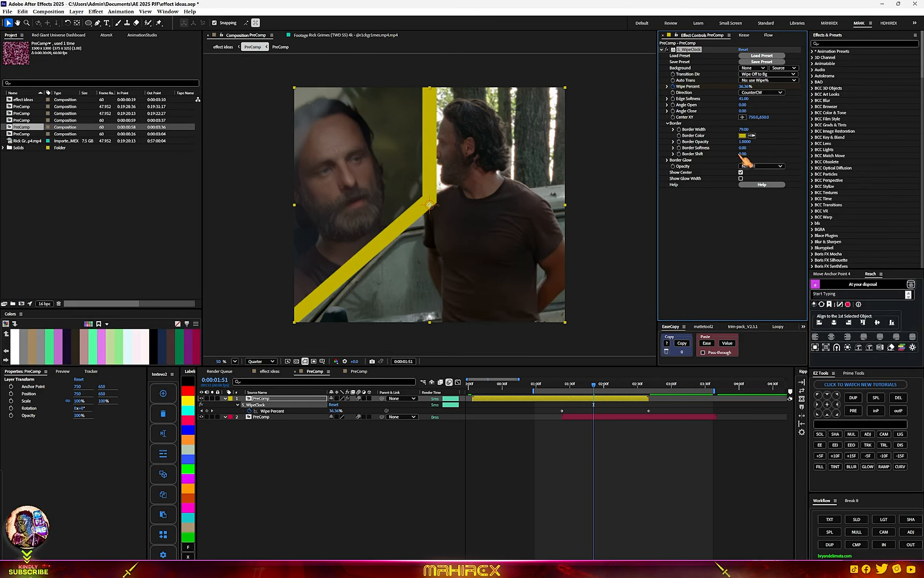
# Set Border Softness to 53, Edge Softness to 30 and Border Width to 22, and play back the wipe.
pyautogui.moveTo(745, 150); pyautogui.dragTo(766, 149)
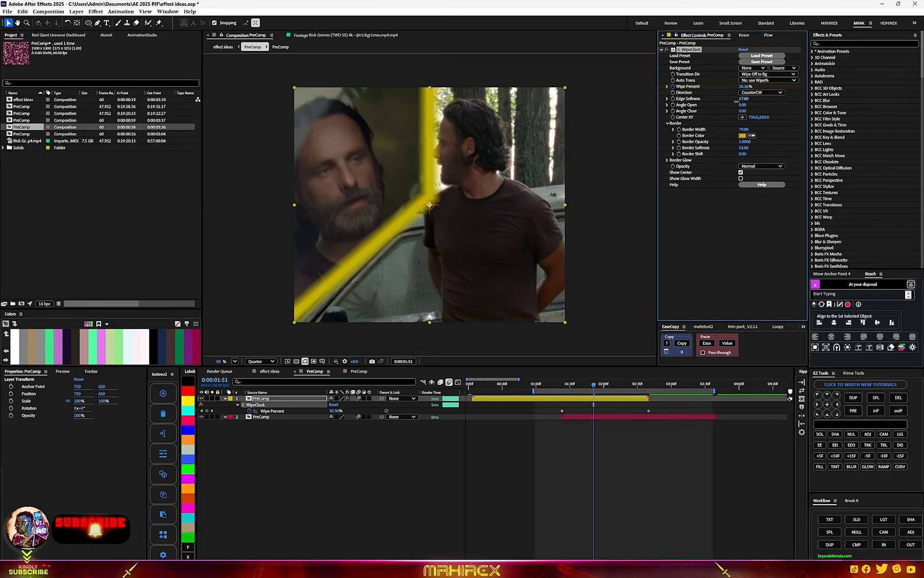
pyautogui.moveTo(745, 131); pyautogui.dragTo(722, 134)
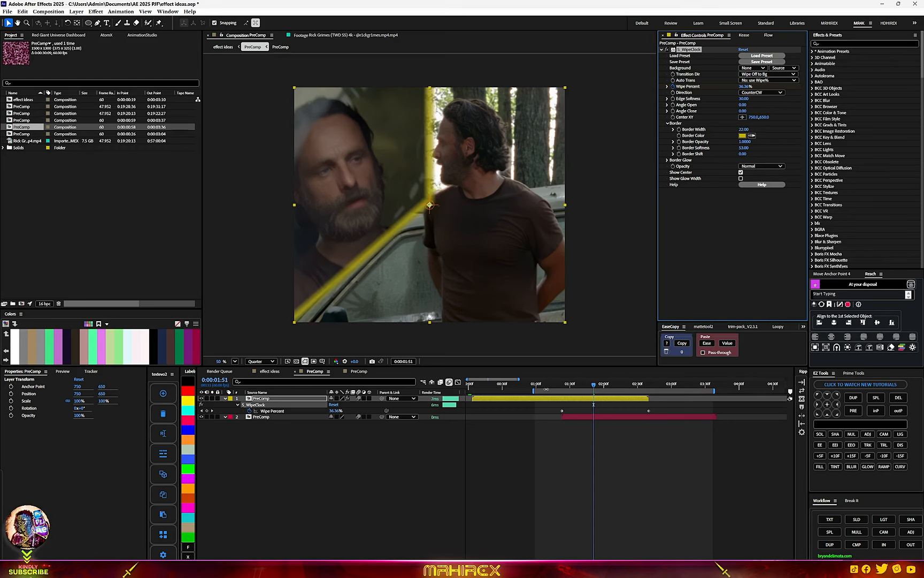
pyautogui.press('space')
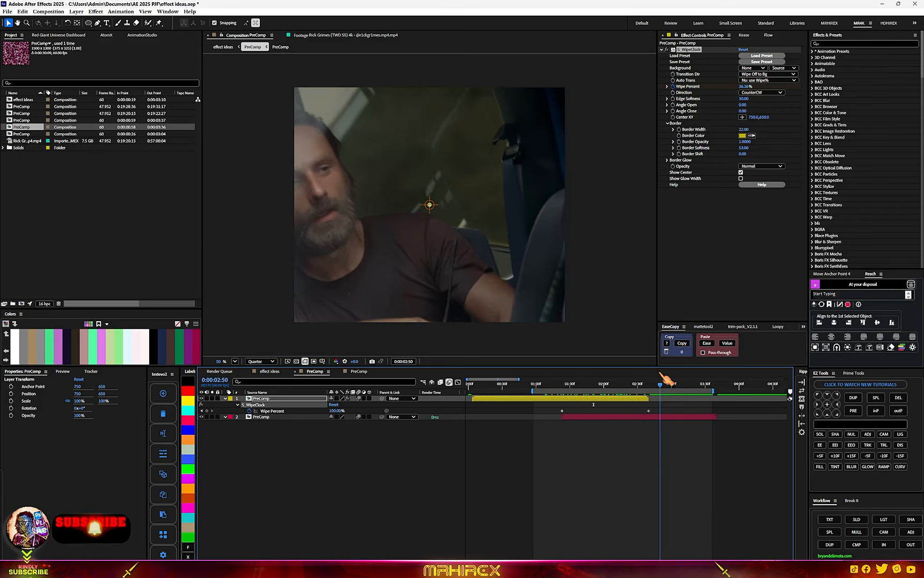
# Scrub through the clock wipe to examine its softened yellow border up close at several frames.
pyautogui.moveTo(666, 384); pyautogui.dragTo(575, 384)
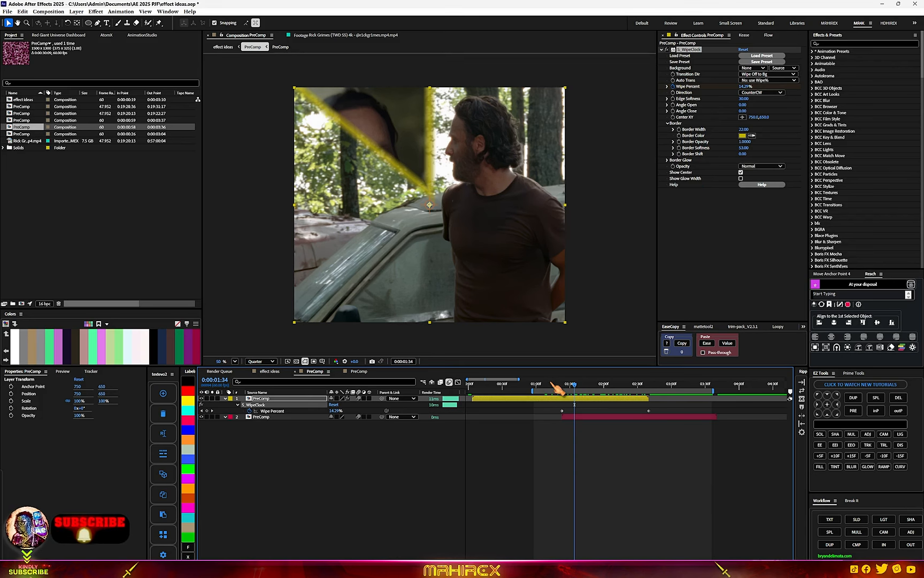
pyautogui.moveTo(572, 409); pyautogui.dragTo(604, 402)
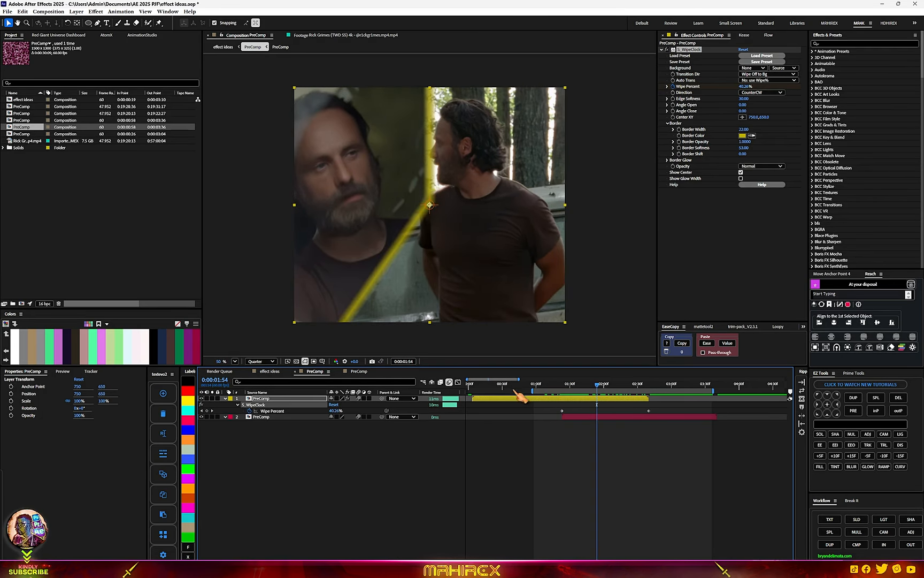
pyautogui.moveTo(559, 394); pyautogui.dragTo(627, 411)
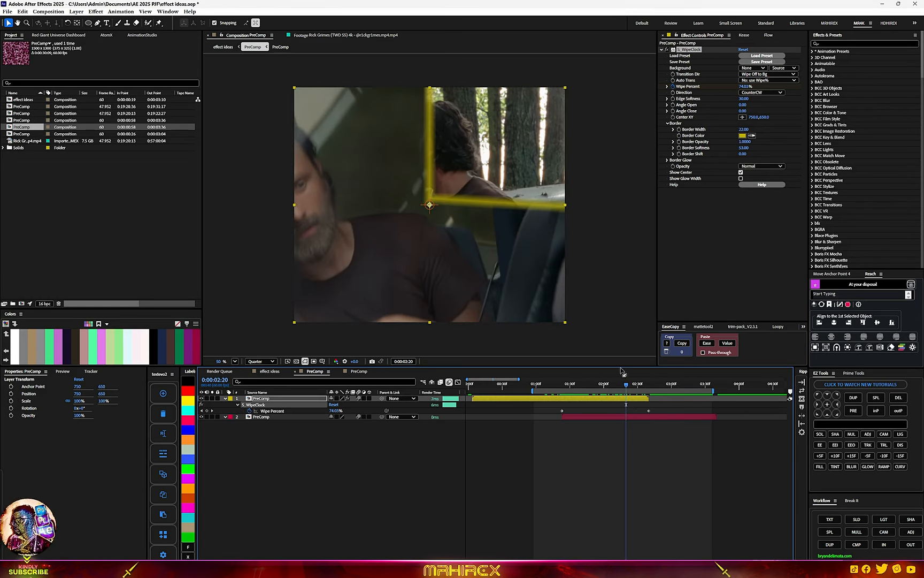
pyautogui.scroll(1, 486, 224)
pyautogui.scroll(1, 486, 223)
pyautogui.scroll(-2, 486, 224)
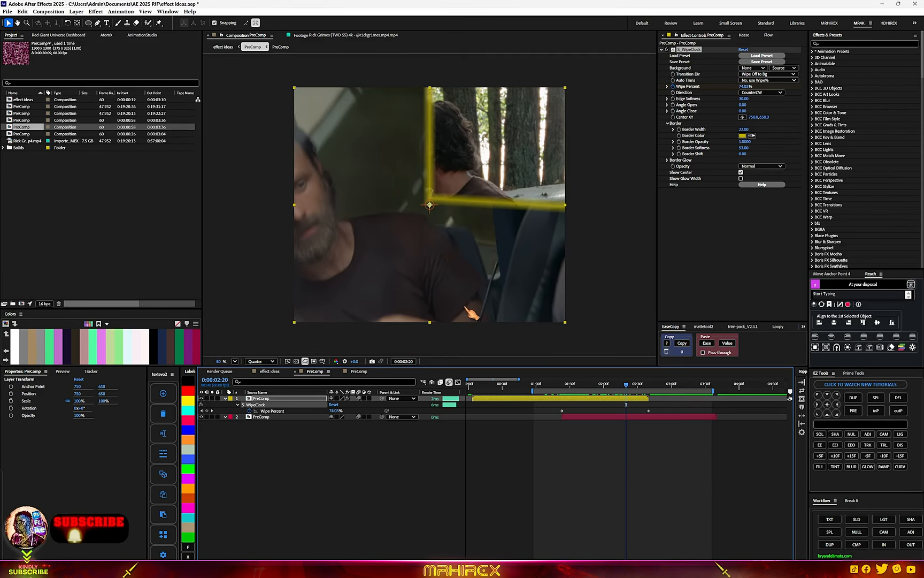
pyautogui.scroll(1, 466, 314)
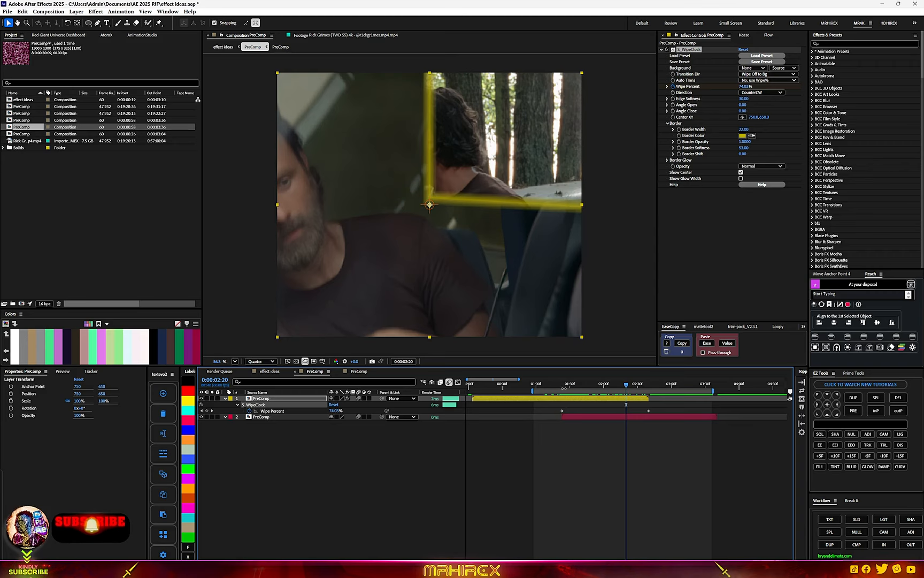